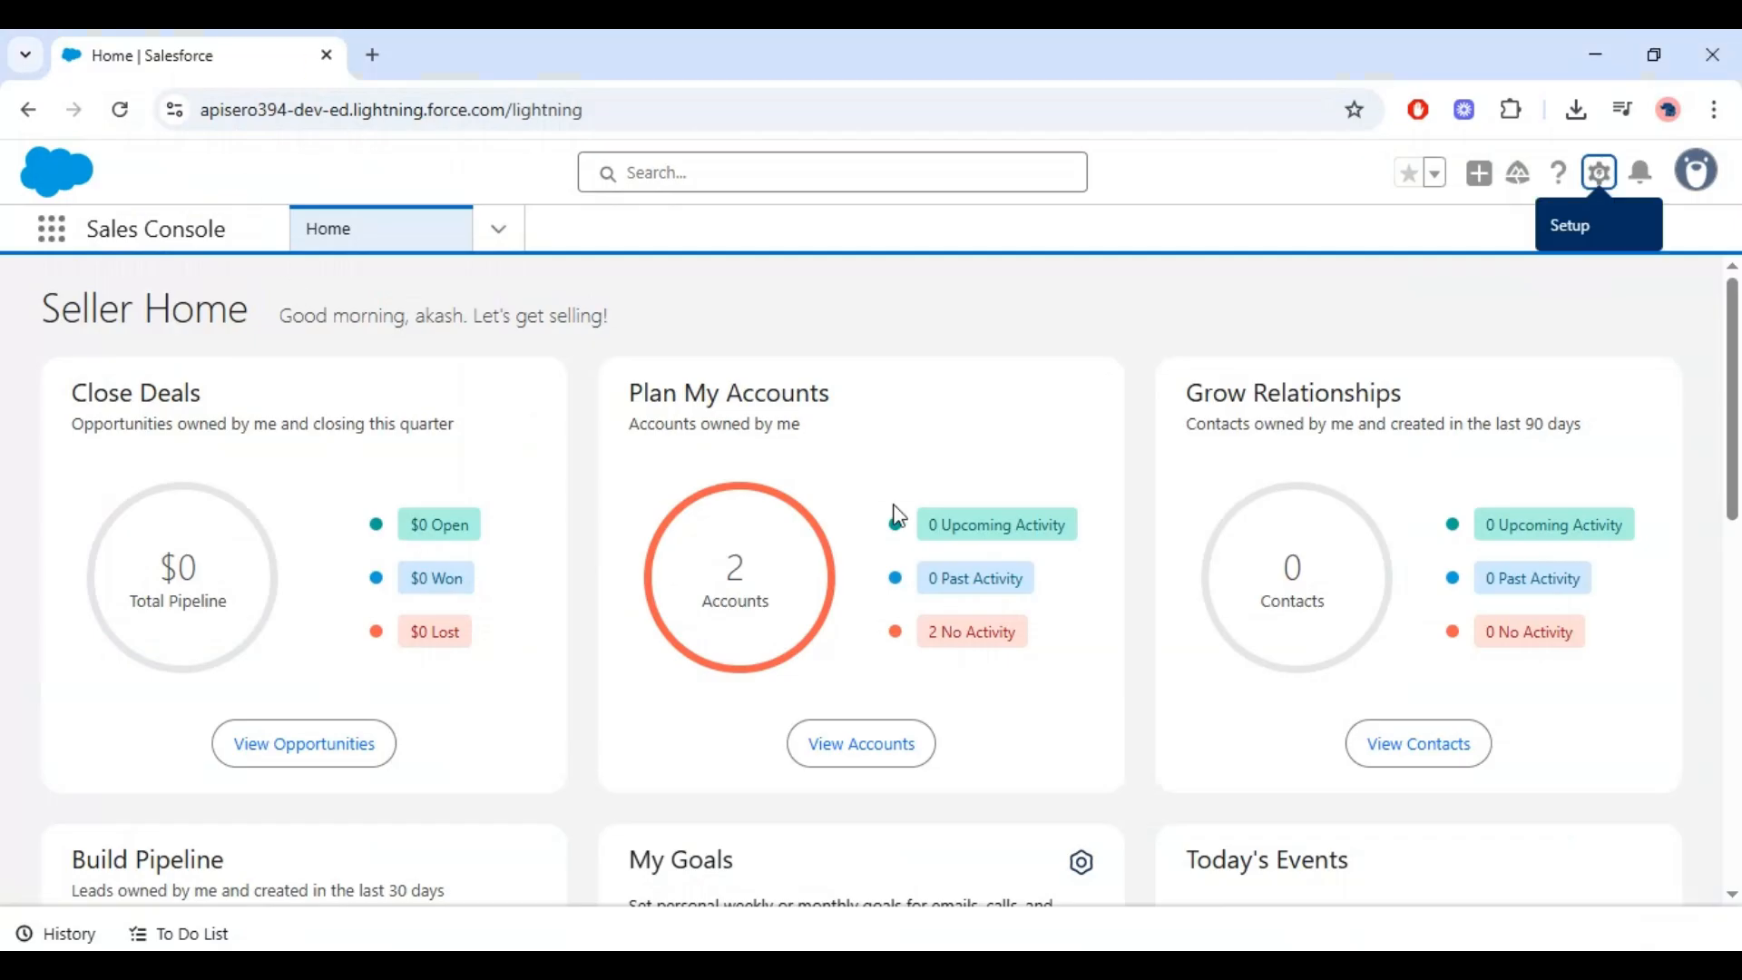
# - Open Setup and use a 'cer' Quick Find search to reach Certificate and Key Management
pyautogui.click(1599, 173)
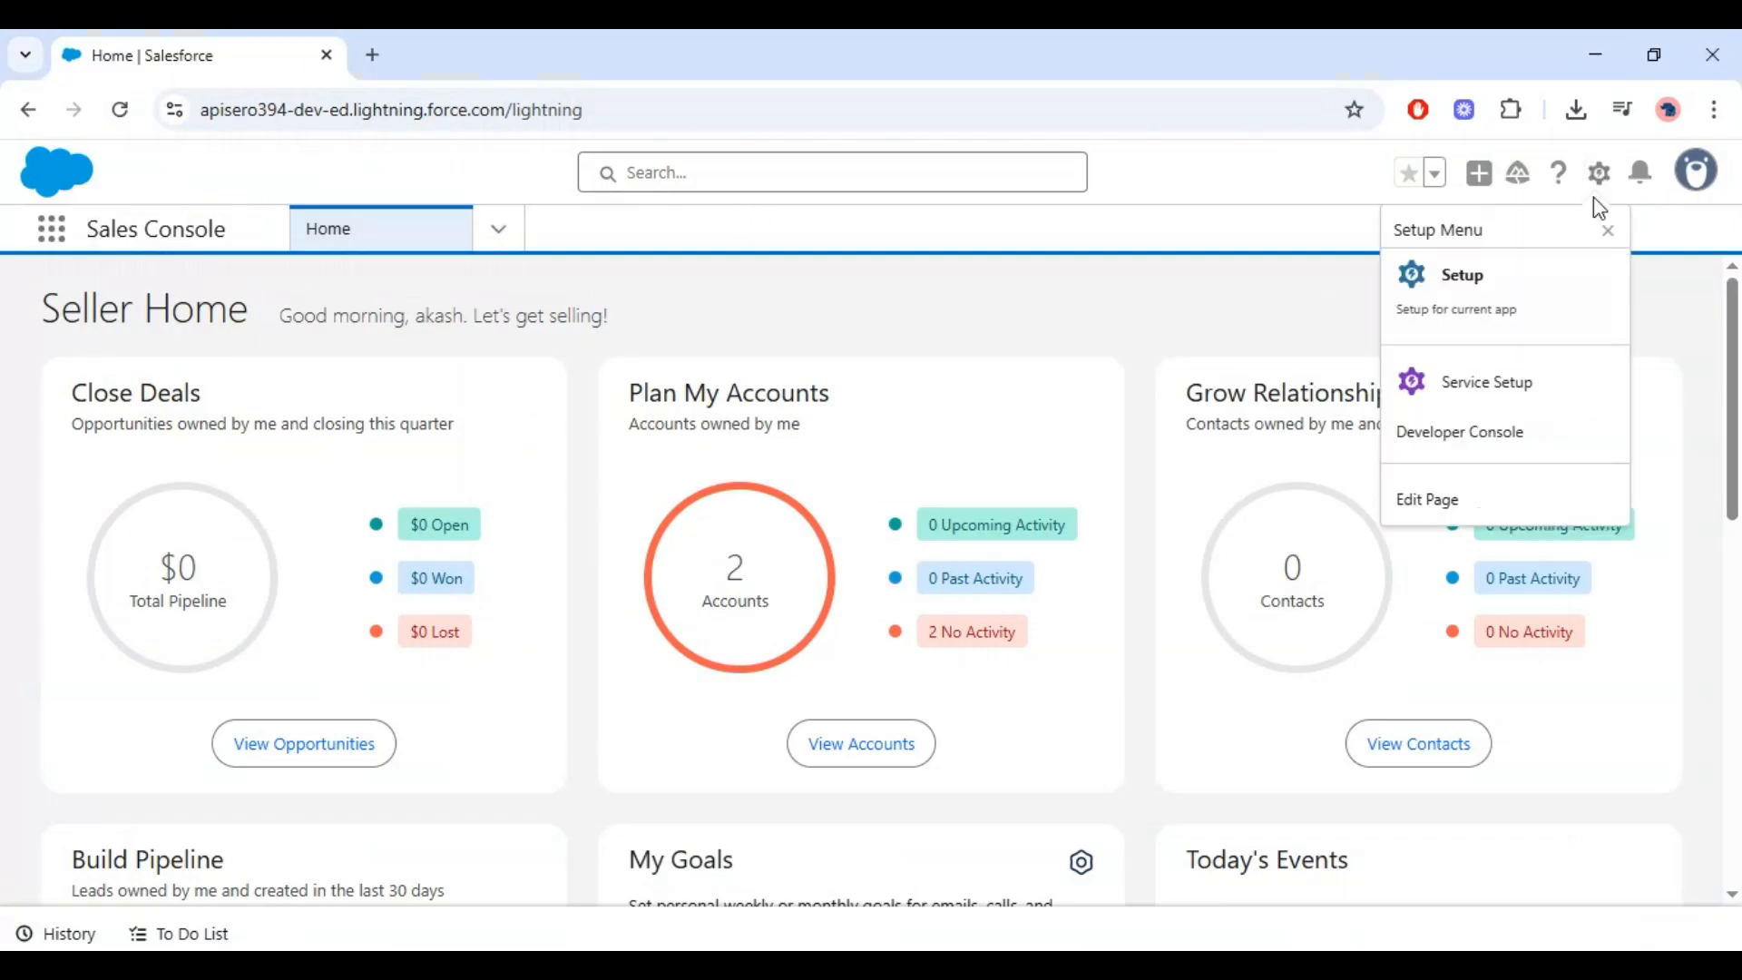
pyautogui.click(1461, 274)
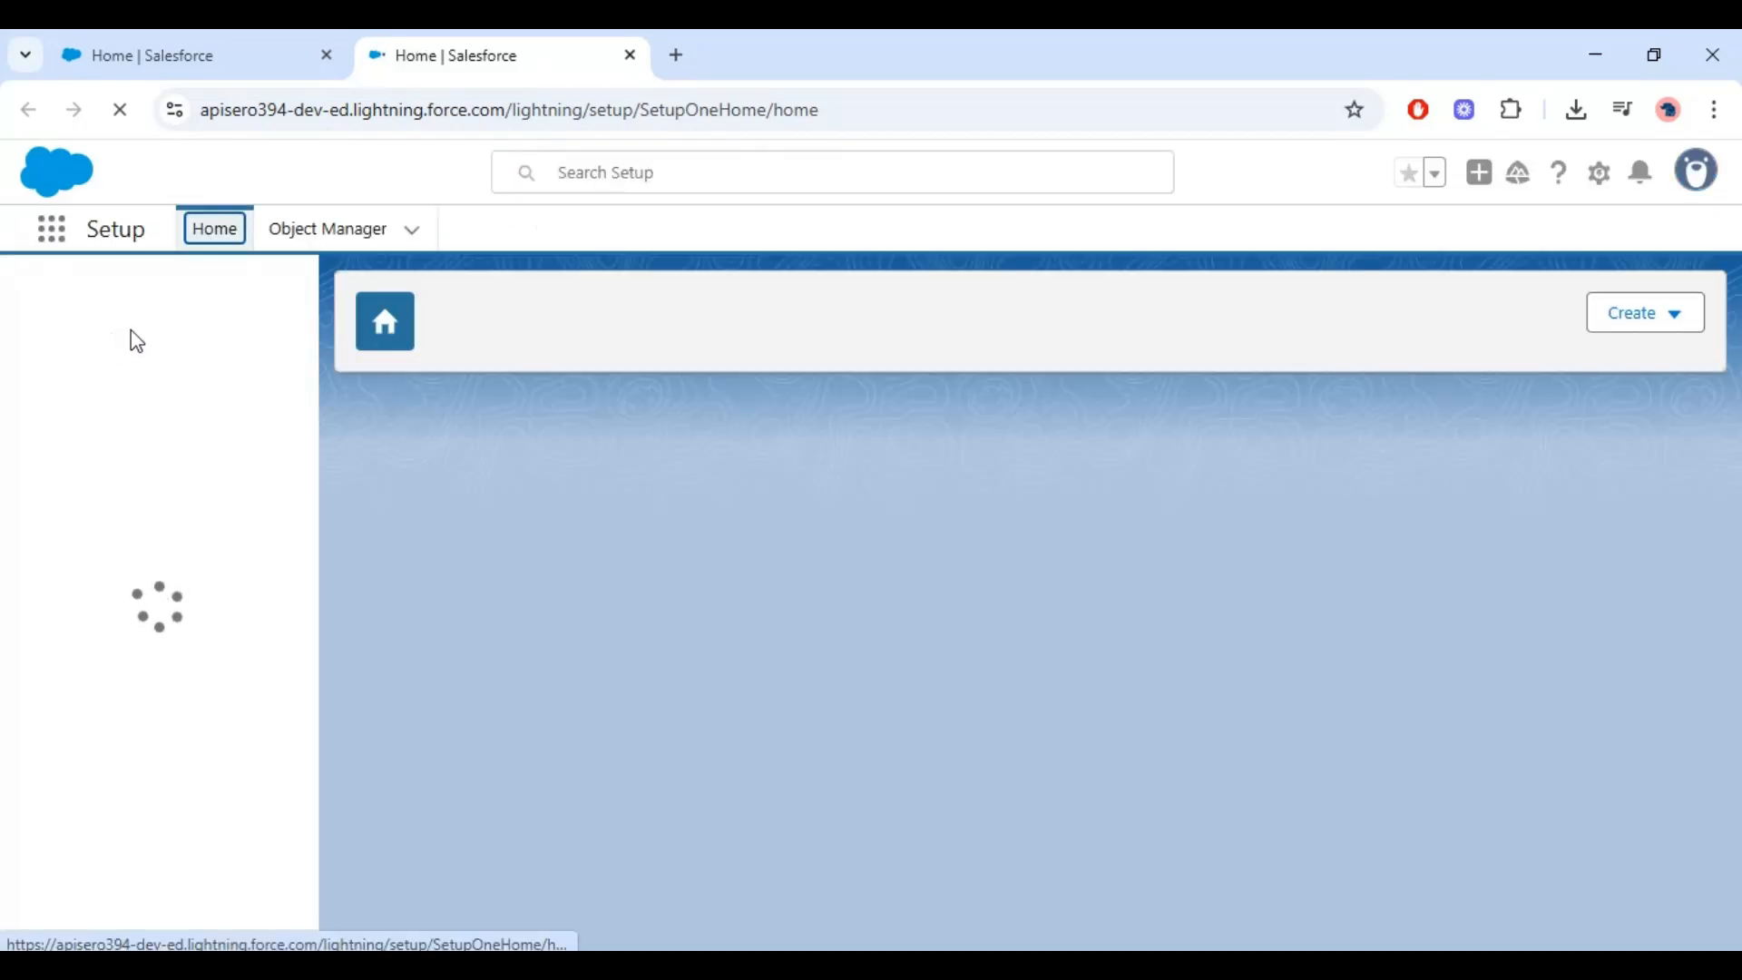
pyautogui.click(129, 301)
pyautogui.write('cer')
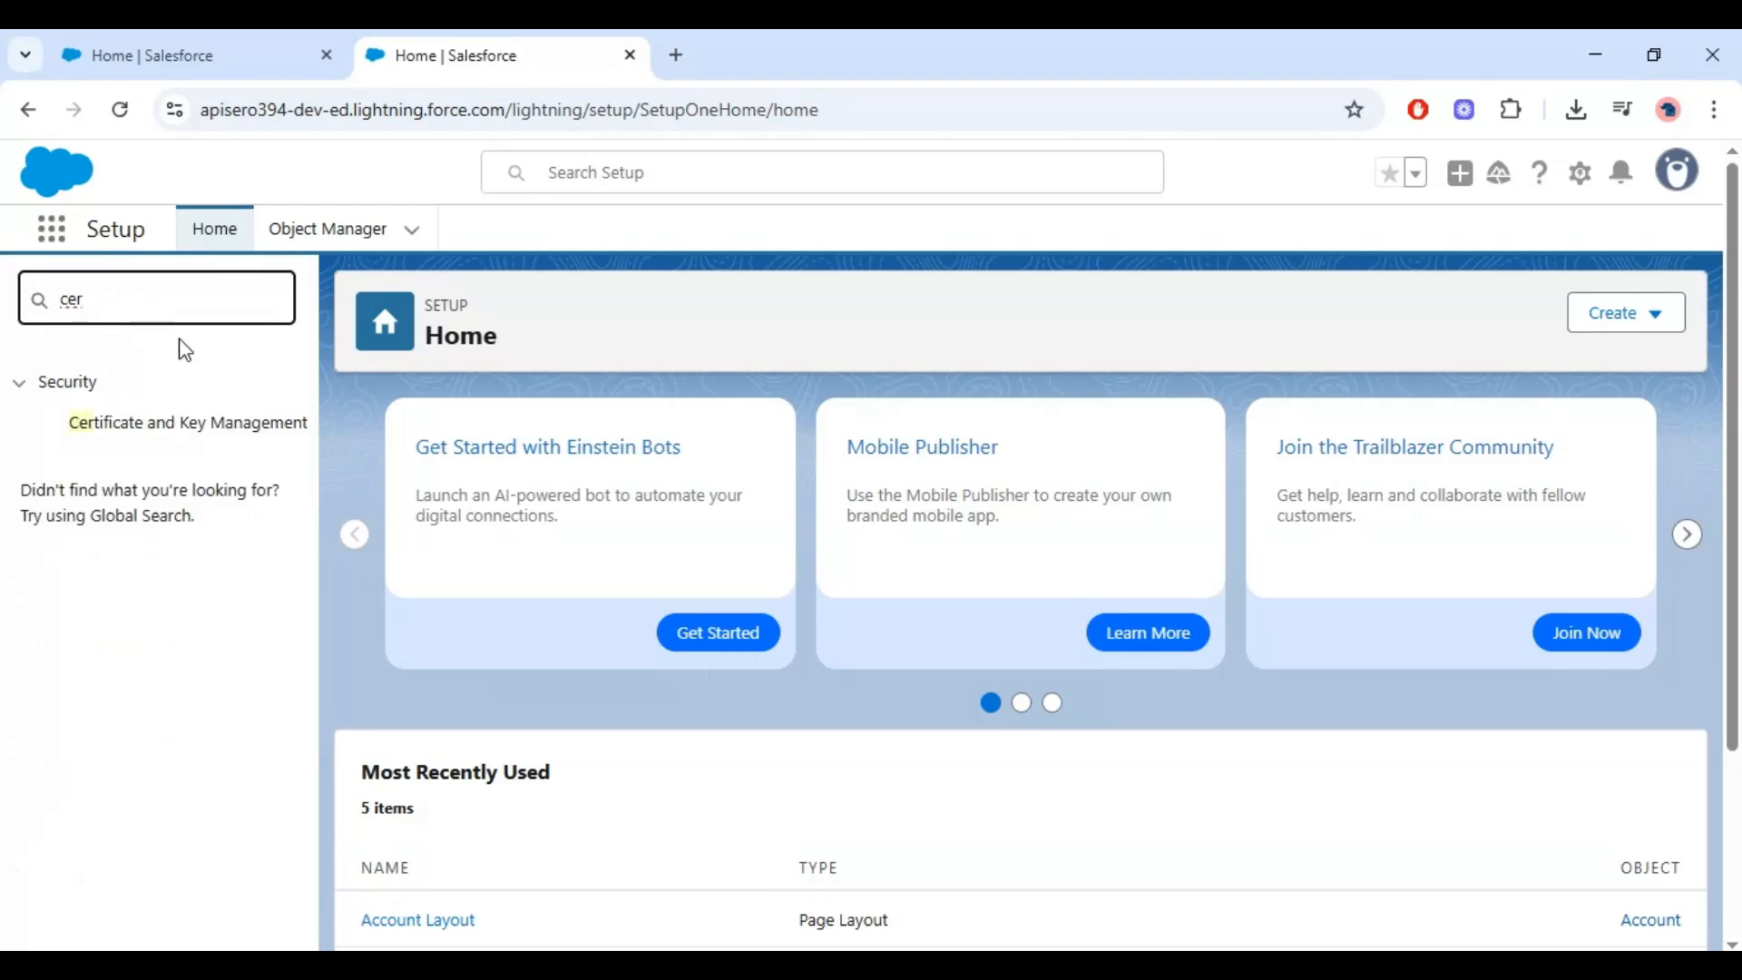
pyautogui.click(202, 442)
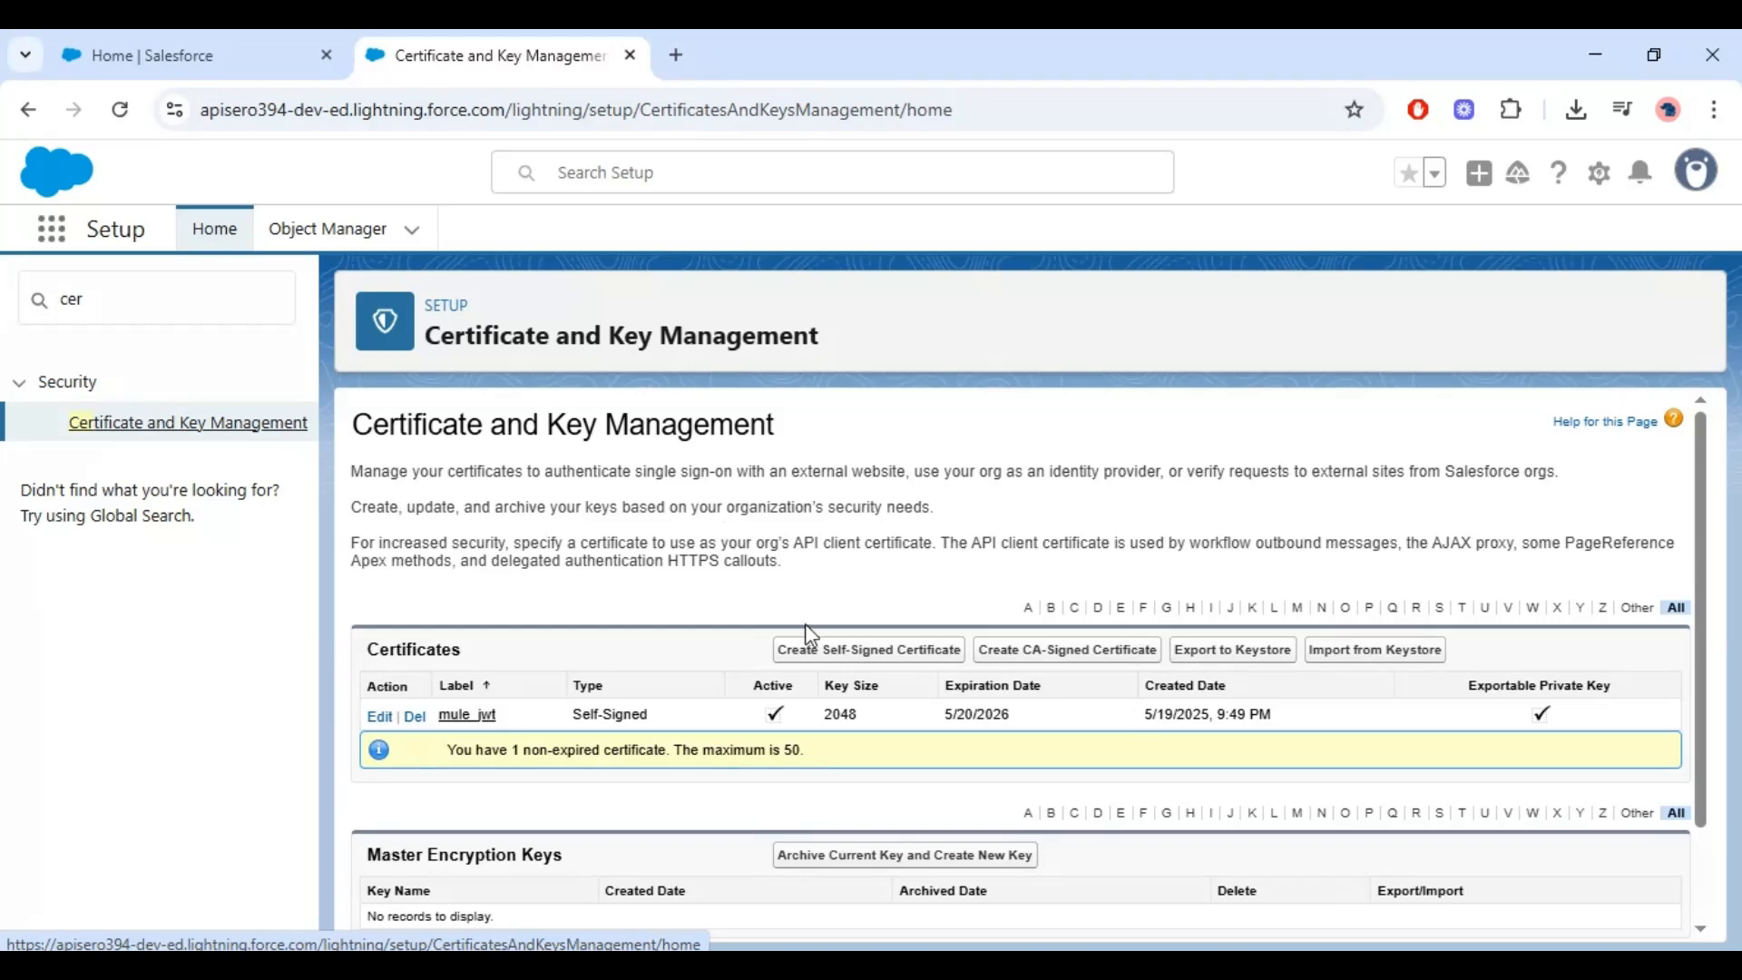
# - Fill in a new self-signed certificate labelled mule_jwt and try saving it
pyautogui.click(857, 657)
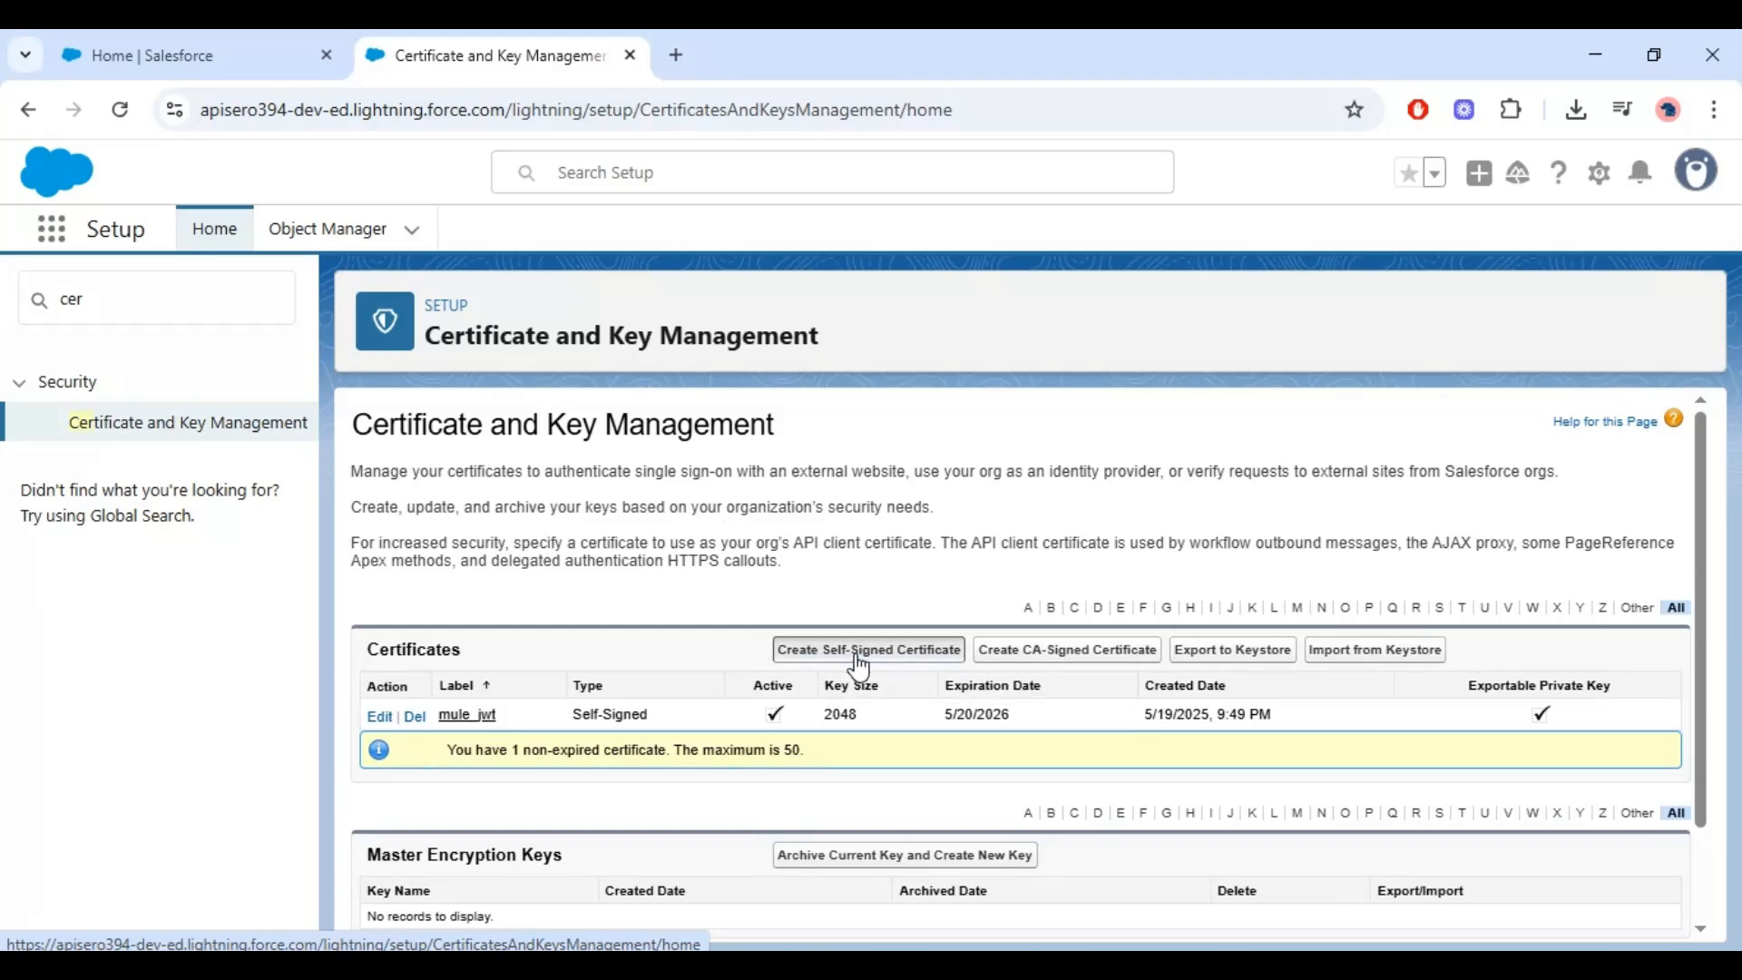
pyautogui.click(717, 598)
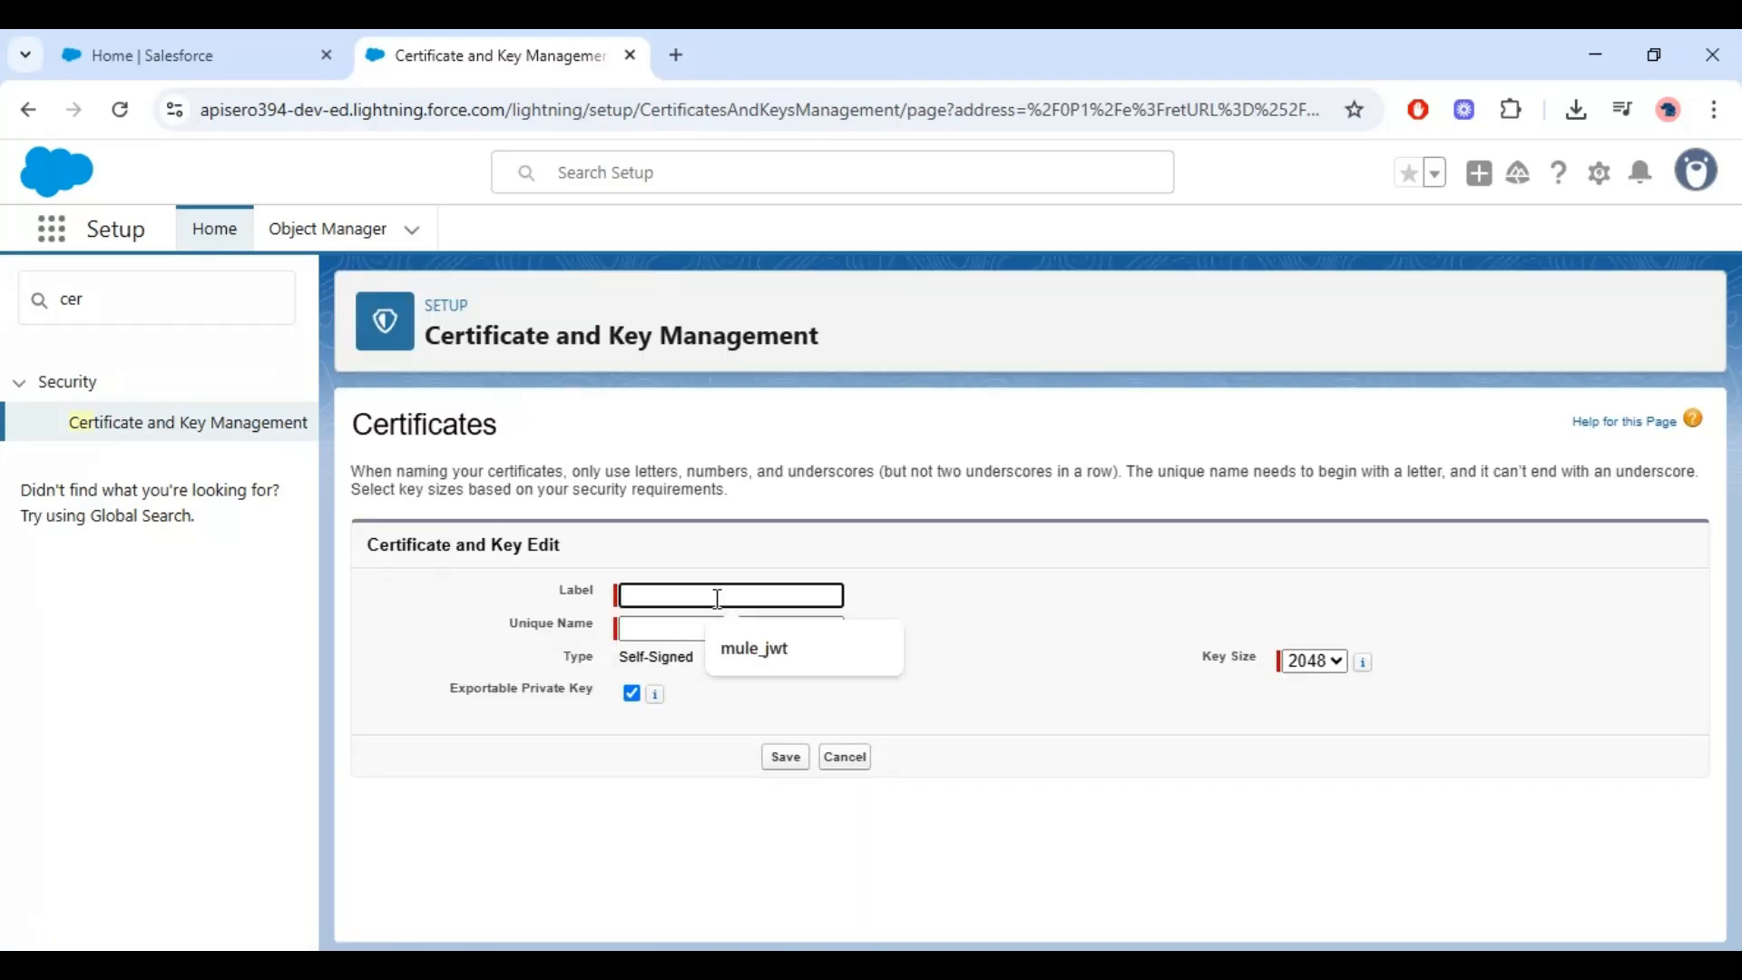
pyautogui.click(754, 648)
pyautogui.click(667, 629)
pyautogui.click(786, 757)
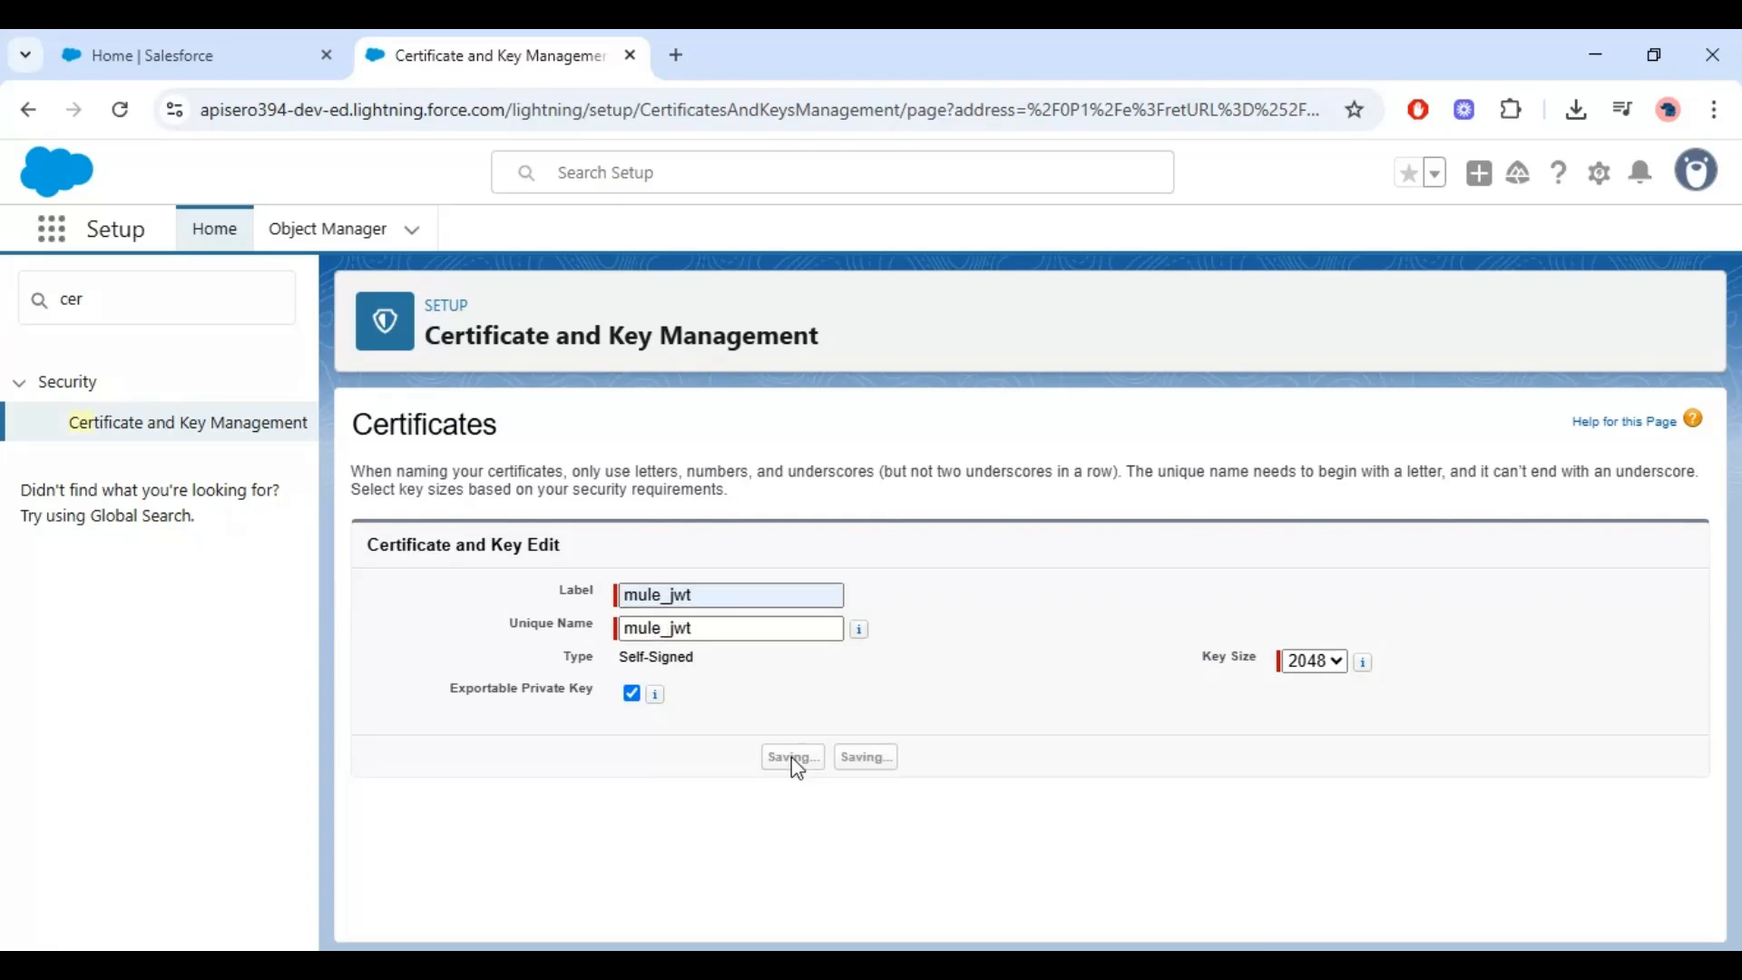
# - Rename the certificate's label and unique name to mule_jwt_certs and save it
pyautogui.click(750, 621)
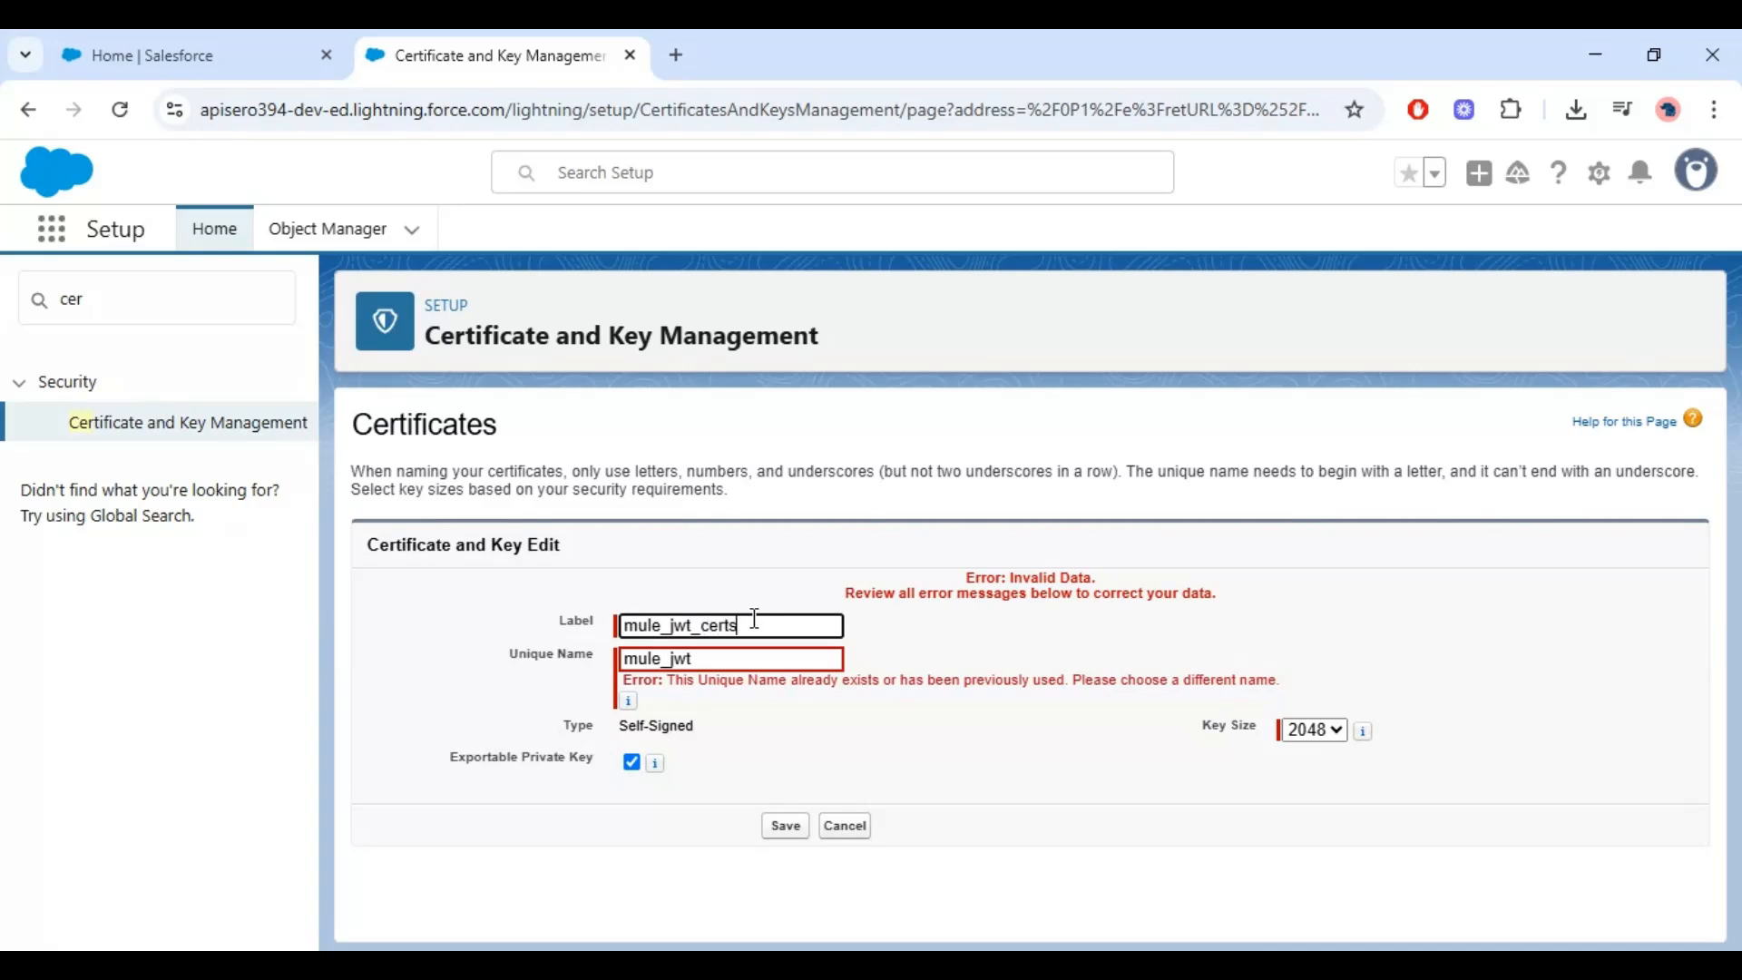
pyautogui.click(745, 655)
pyautogui.doubleClick(746, 658)
pyautogui.press('BackSpace')
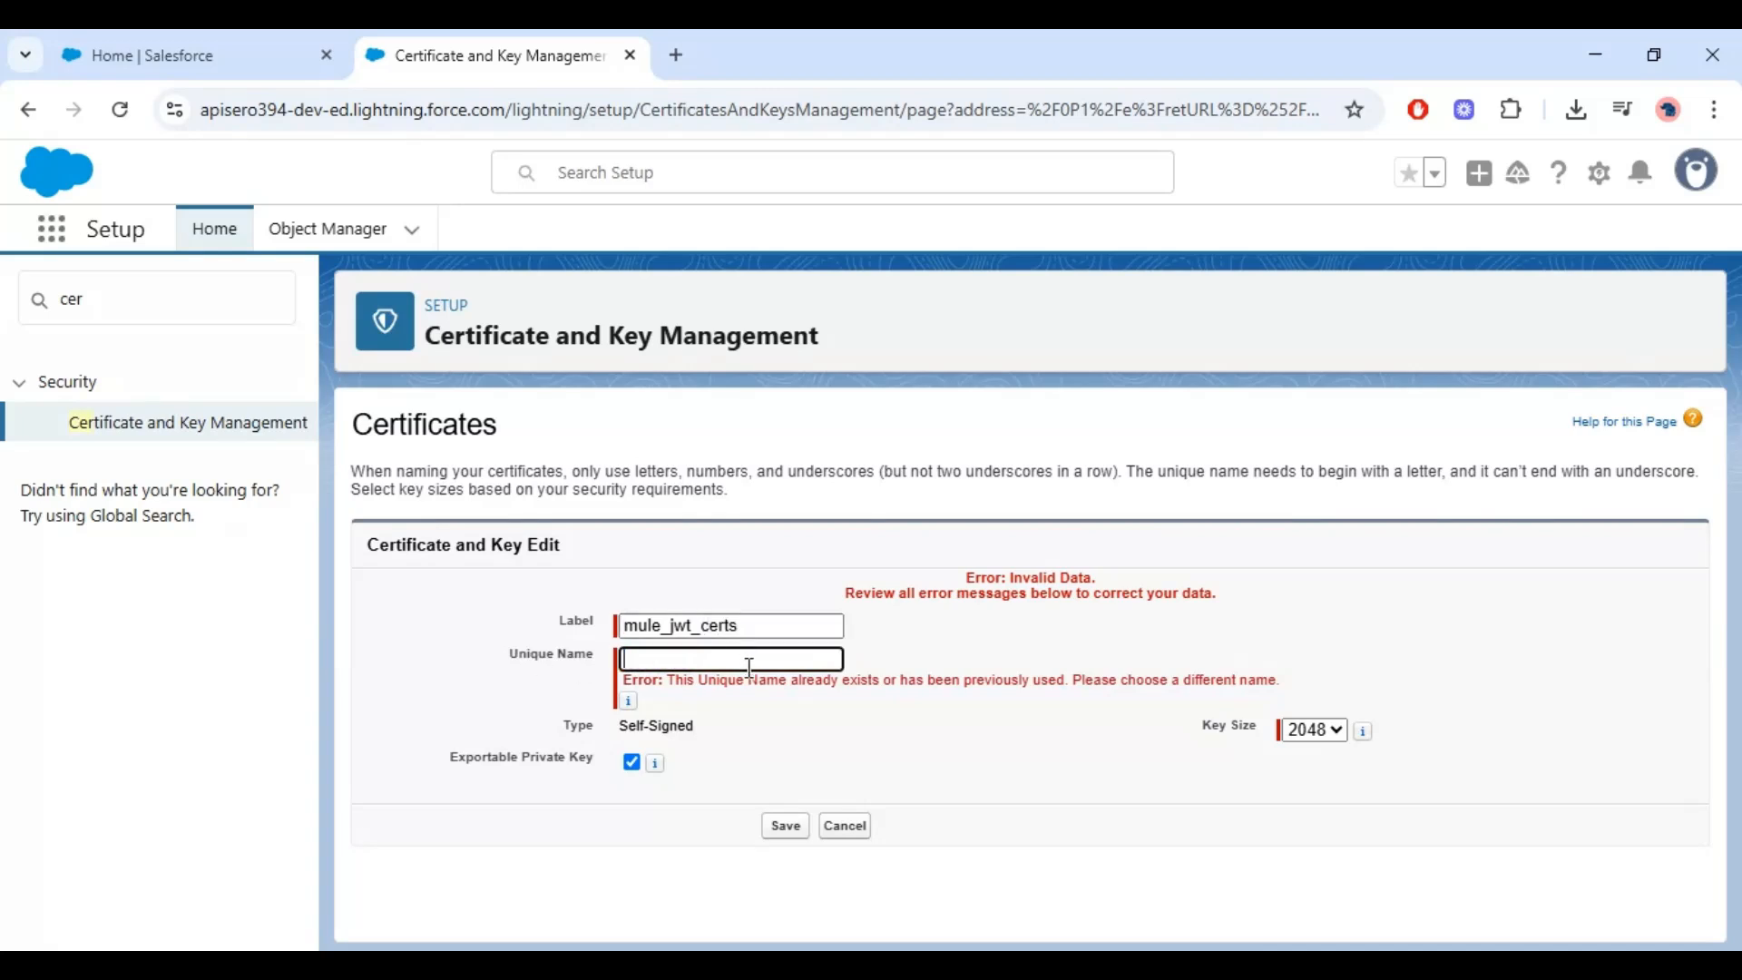
pyautogui.write('mule_jwt_certs')
pyautogui.click(786, 825)
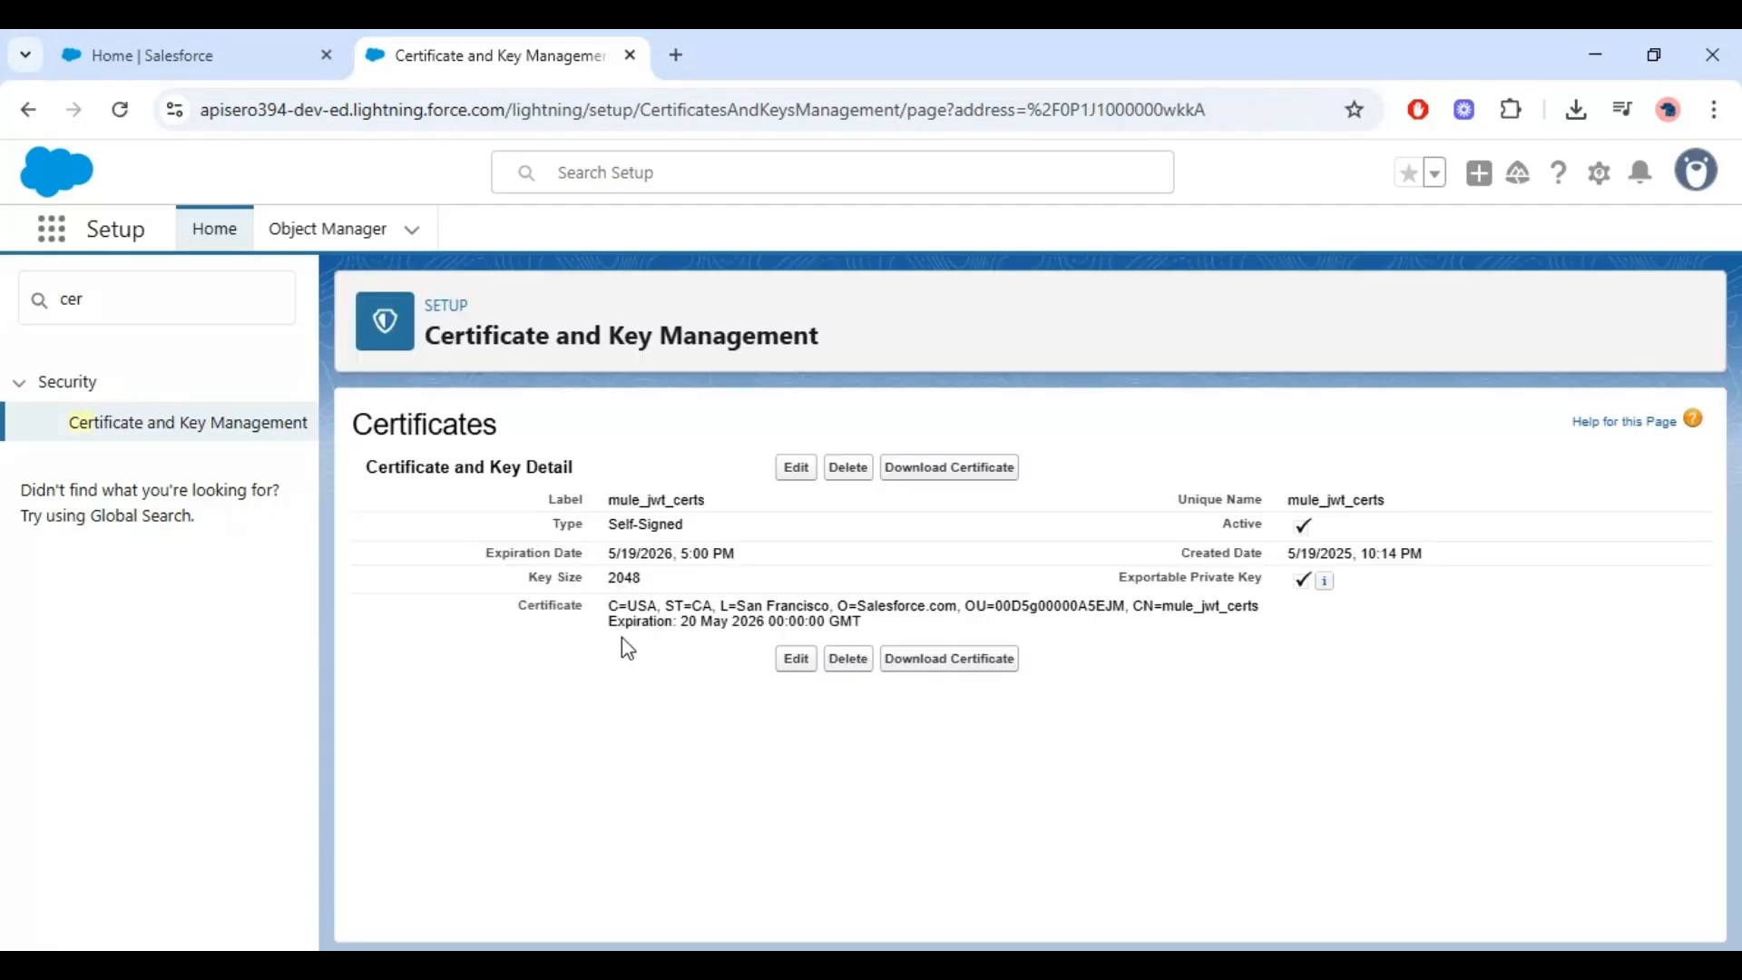
# - Download mule_jwt_certs.crt, then export the certificates to a password-protected JKS keystore
pyautogui.click(935, 470)
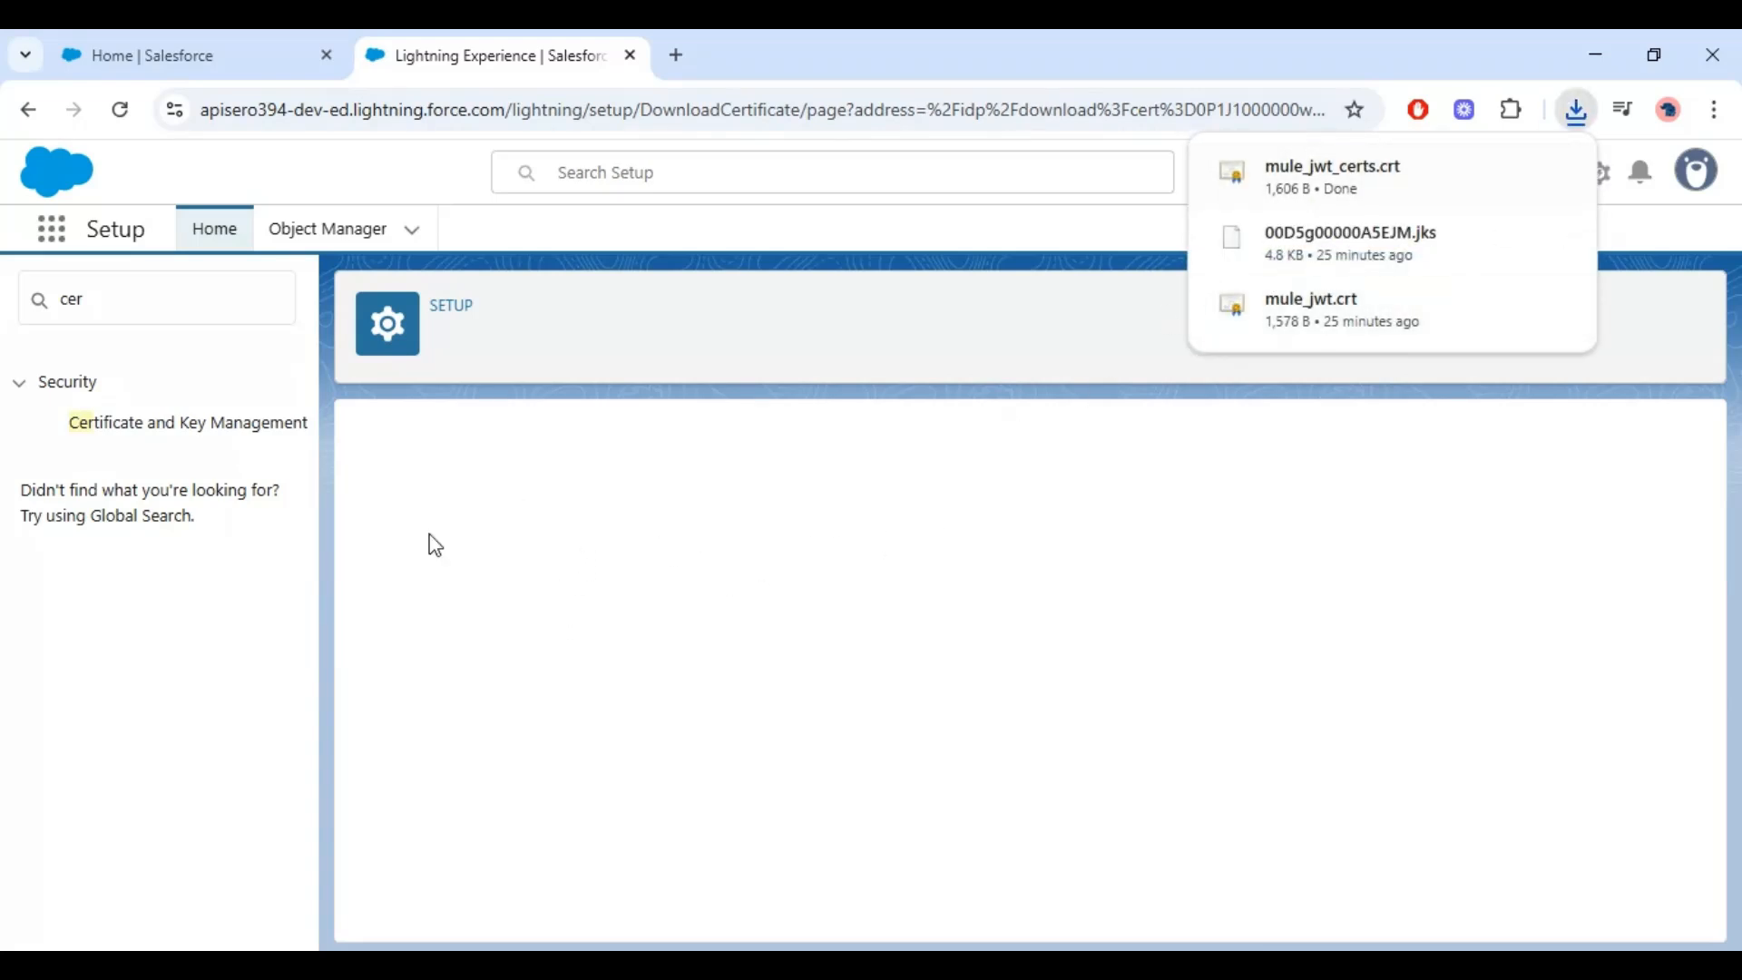
pyautogui.click(194, 425)
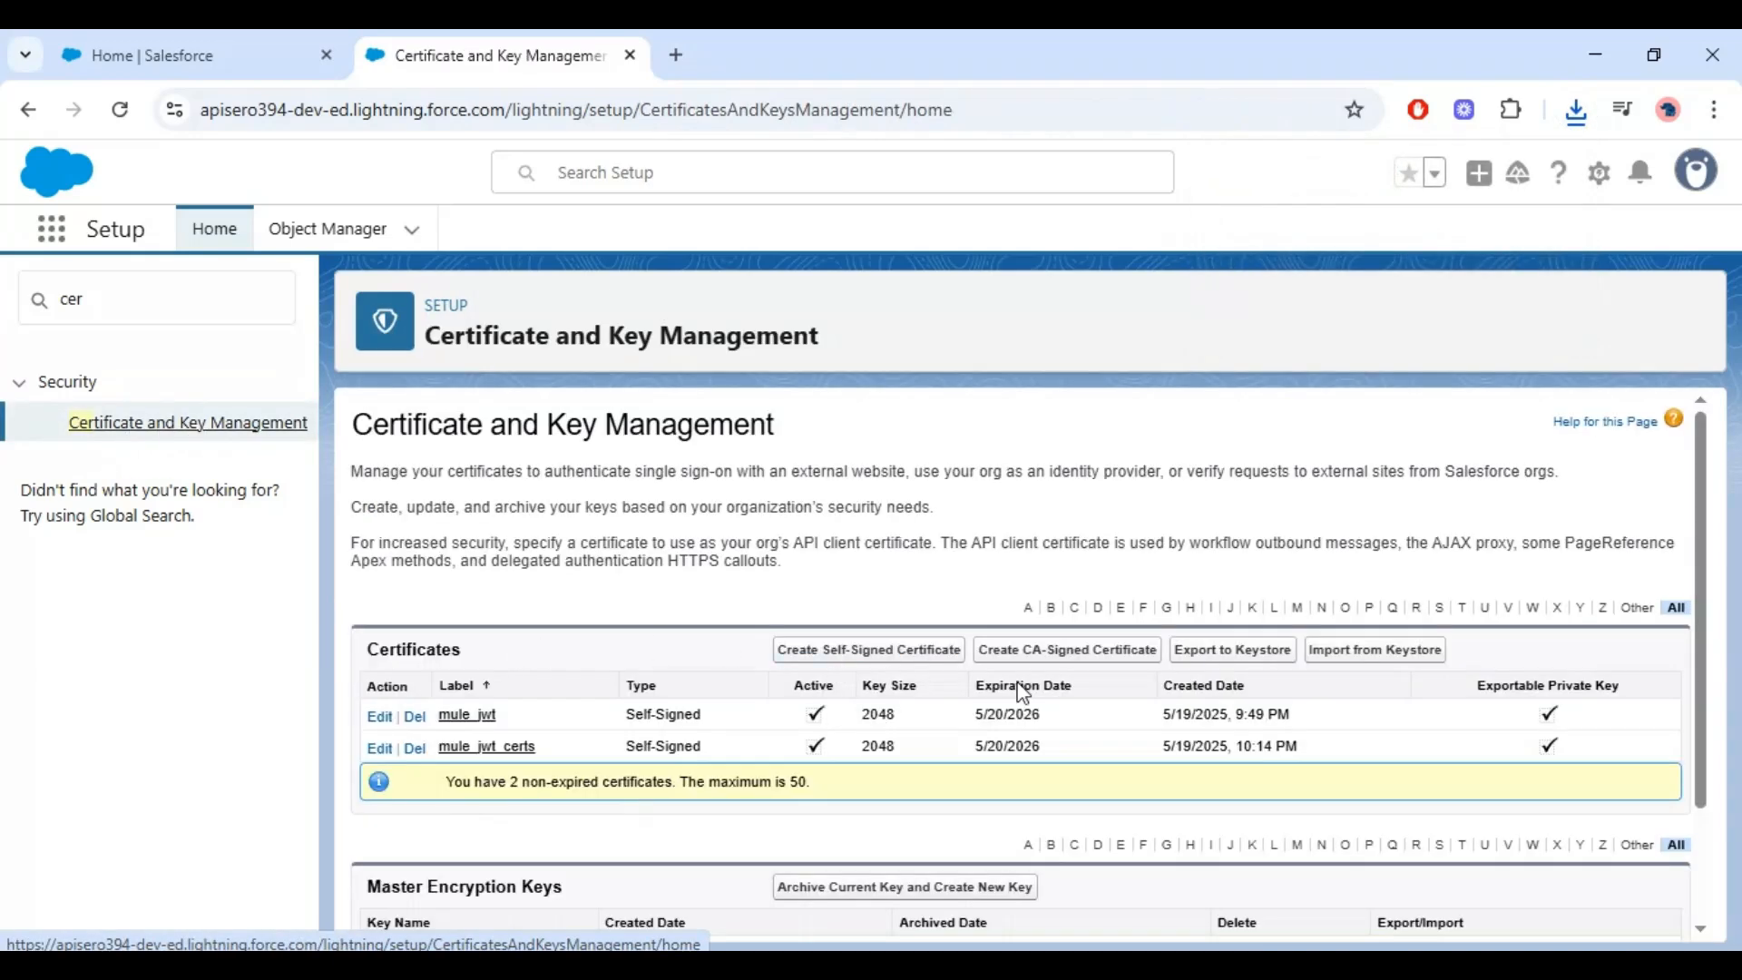
pyautogui.click(1219, 652)
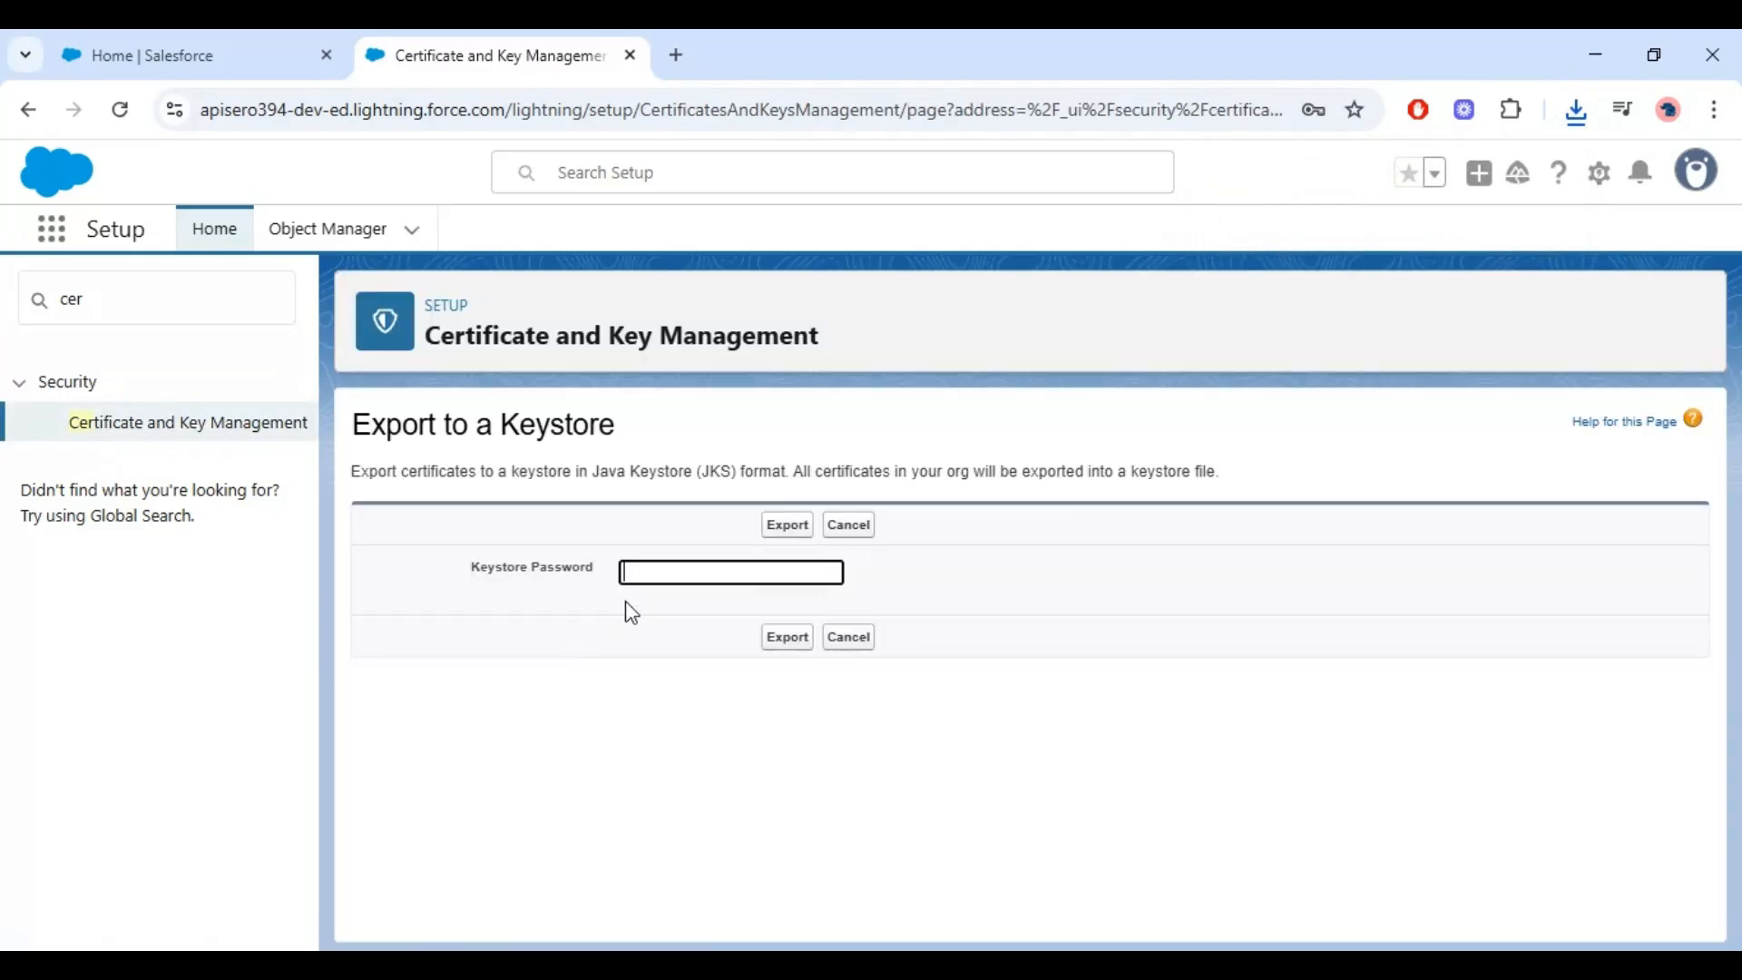
pyautogui.click(686, 573)
pyautogui.click(786, 639)
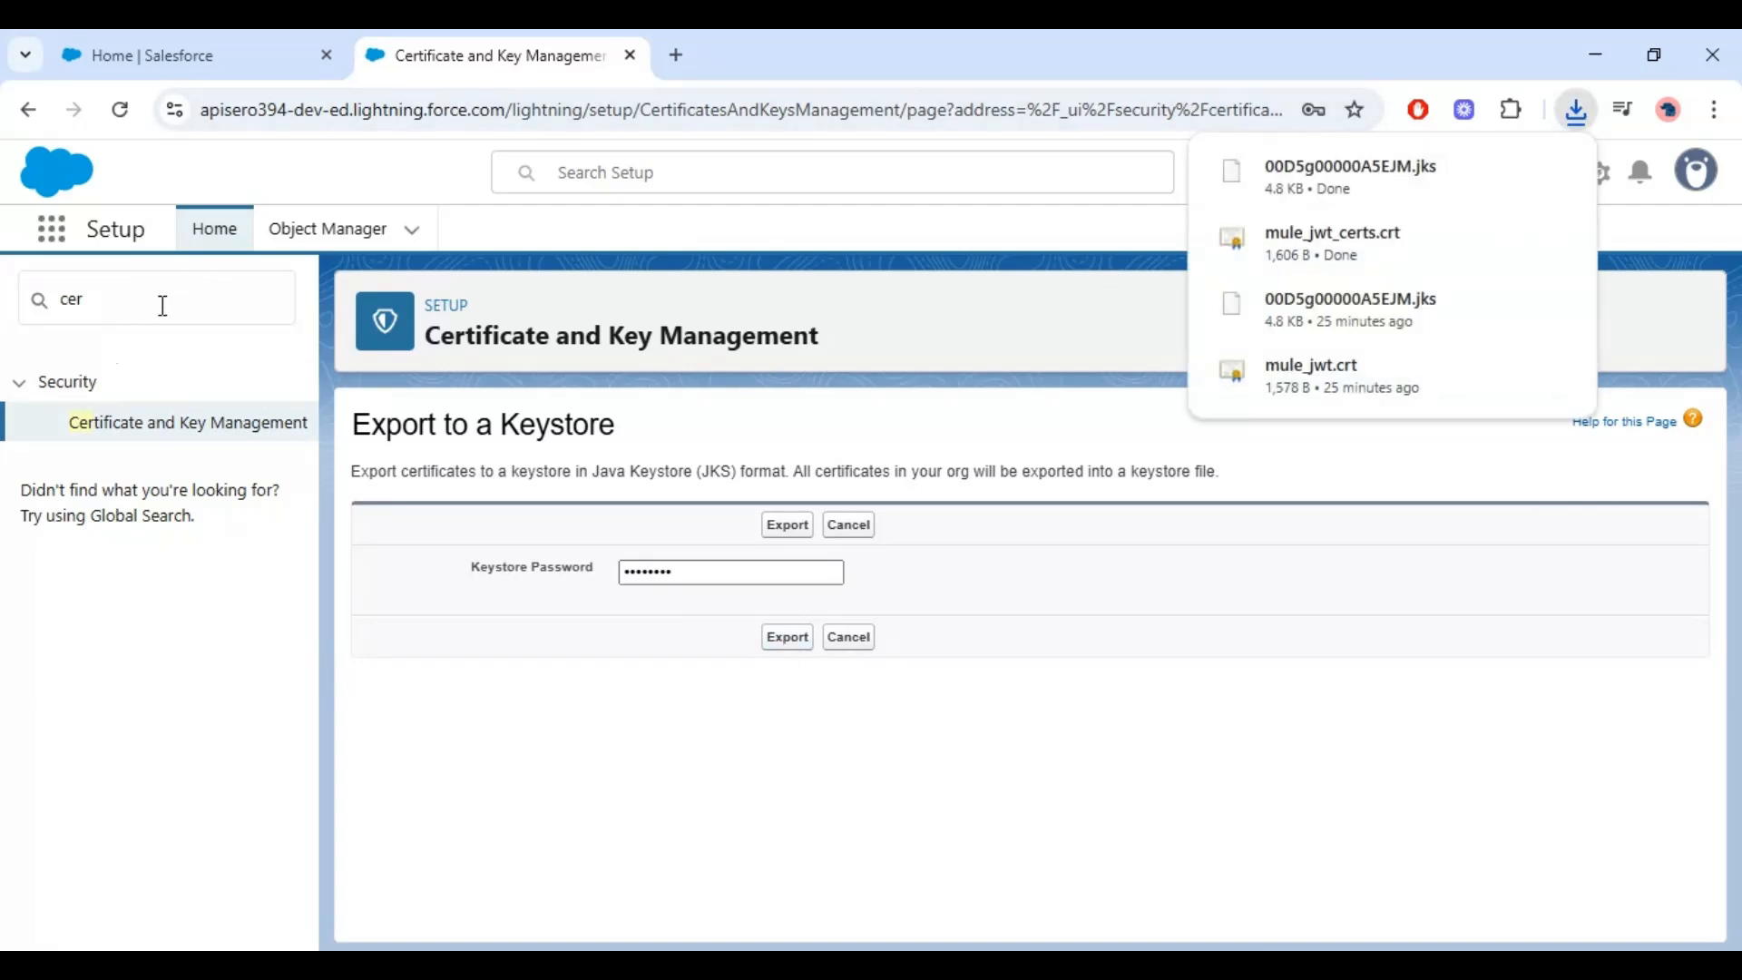
pyautogui.moveTo(162, 306); pyautogui.dragTo(29, 304)
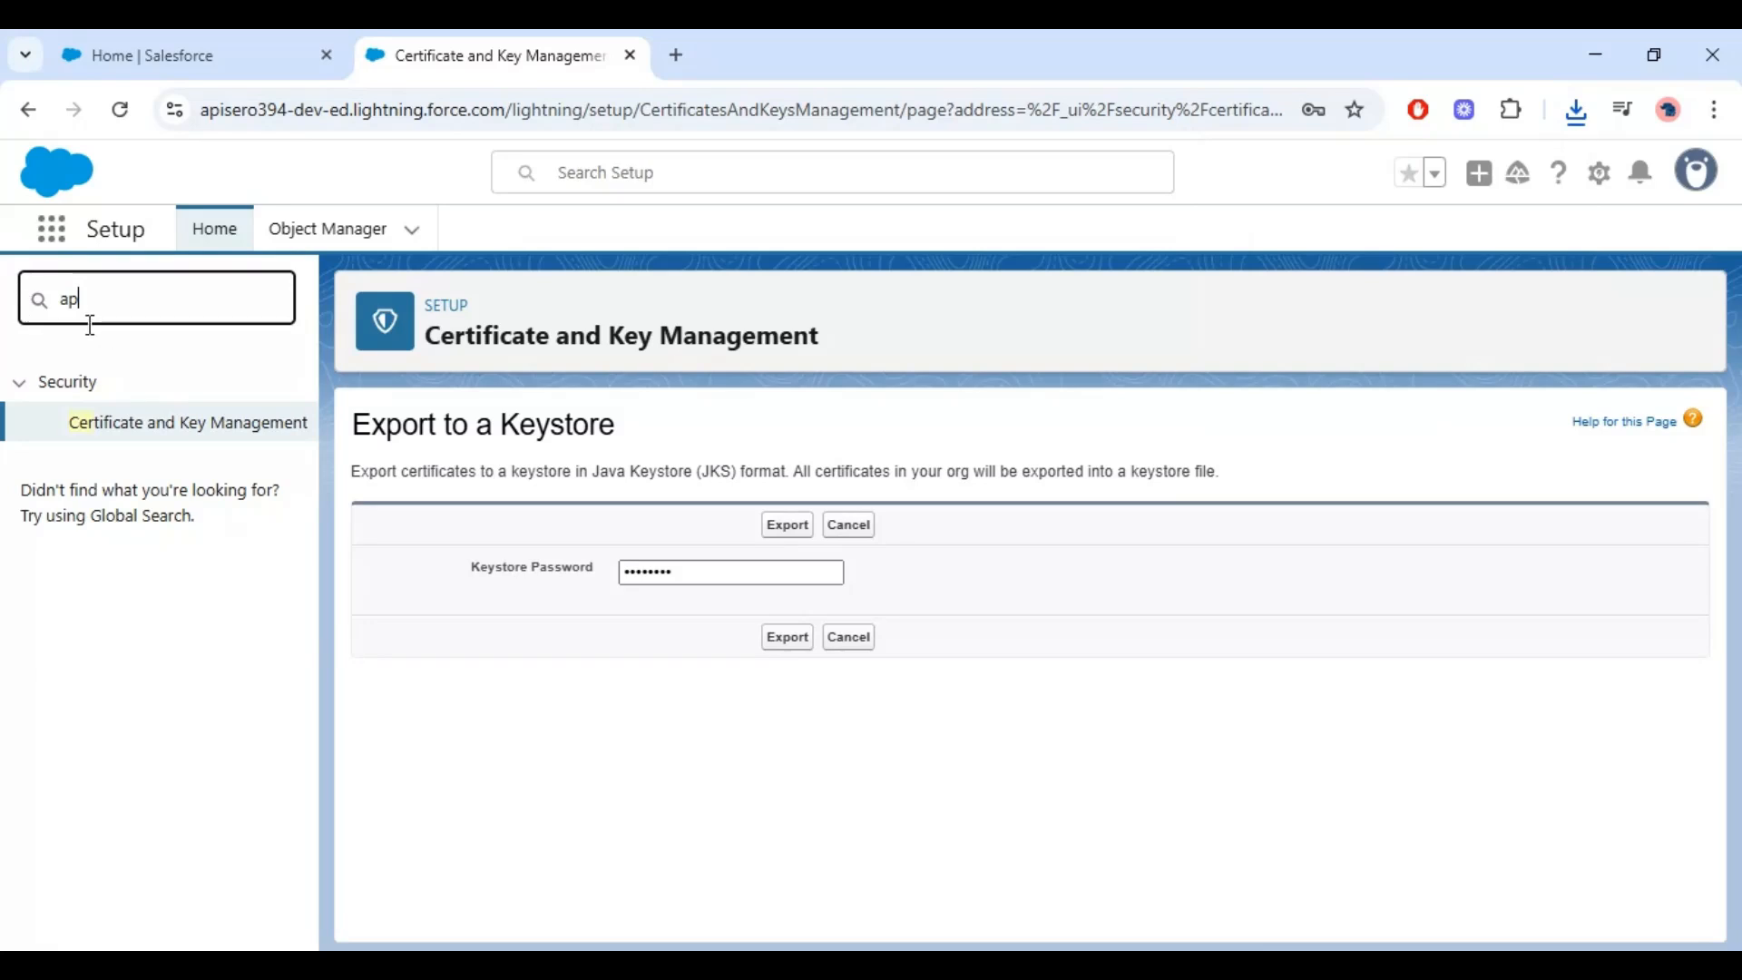
# - Search 'app' and start a new classic connected app from App Manager
pyautogui.write('app')
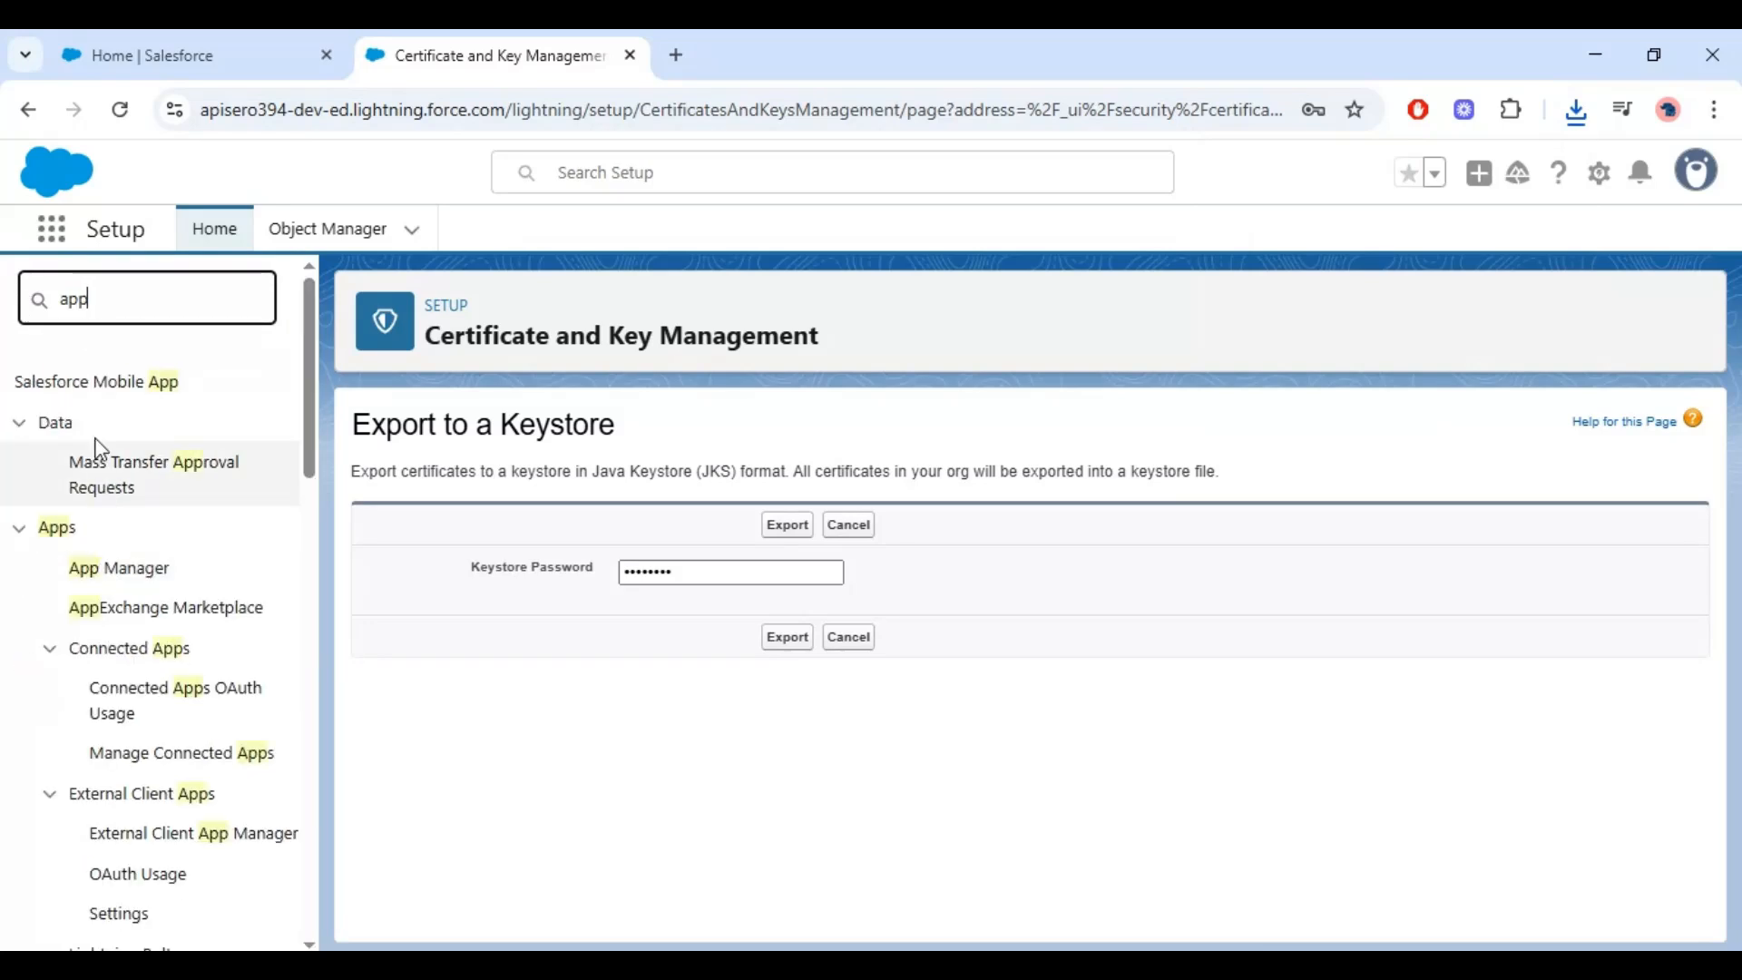
pyautogui.click(121, 574)
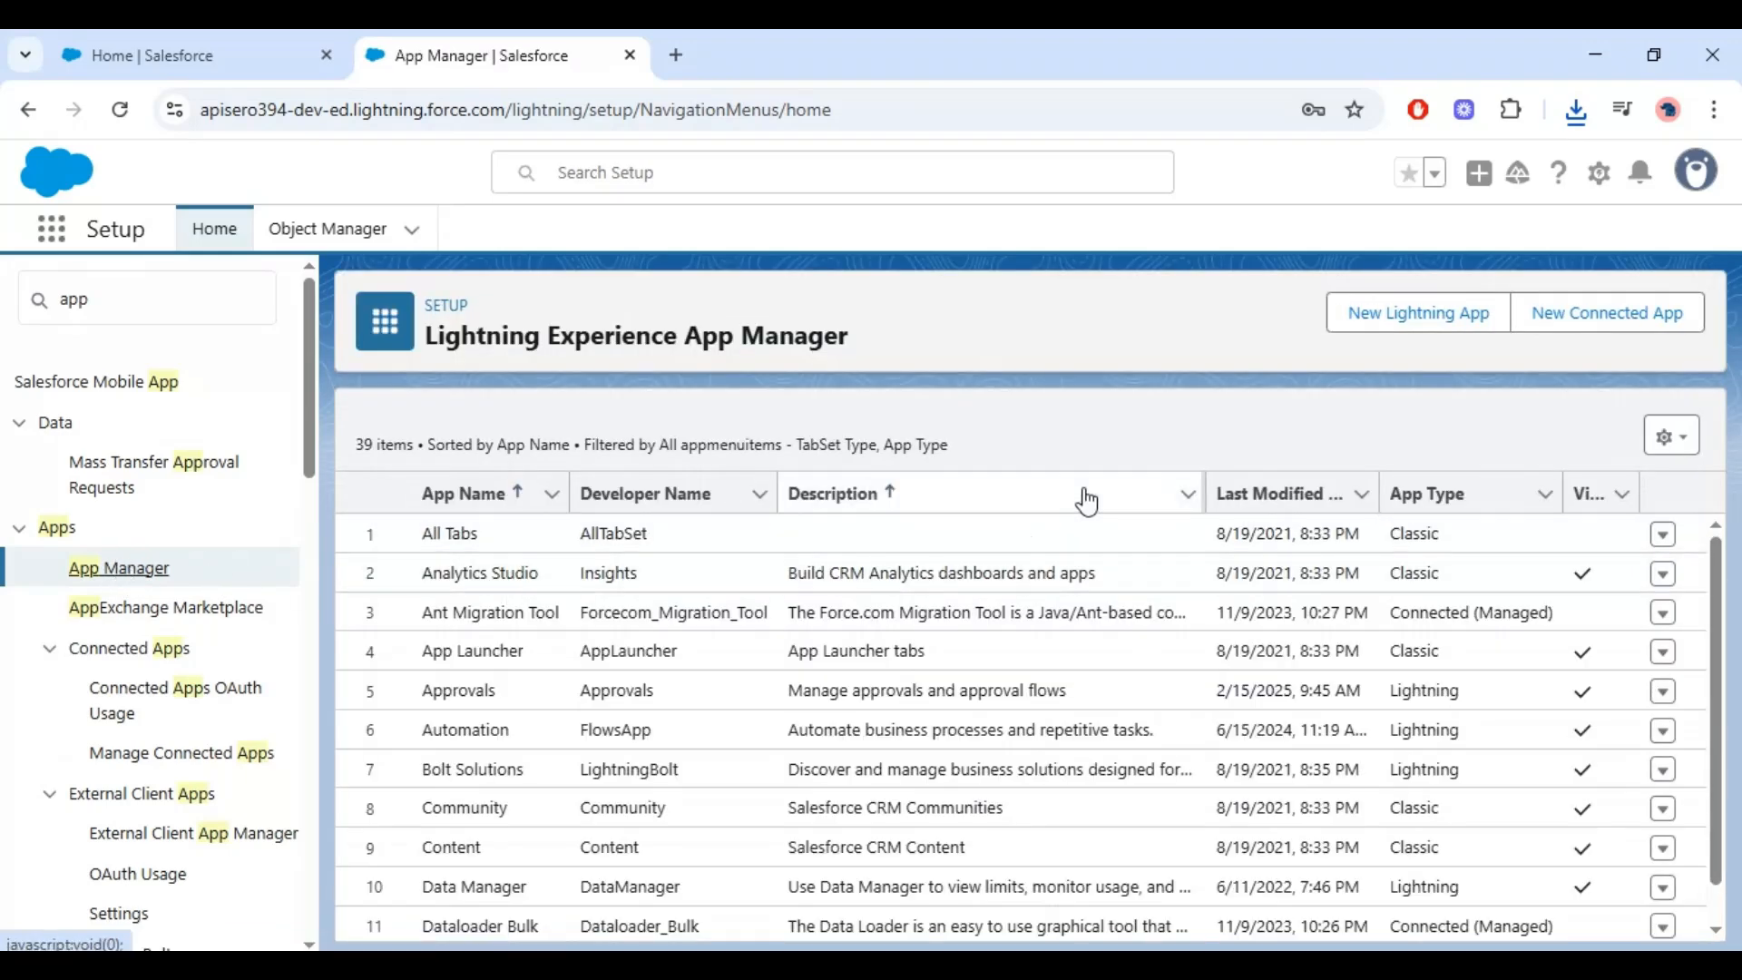
pyautogui.click(1550, 314)
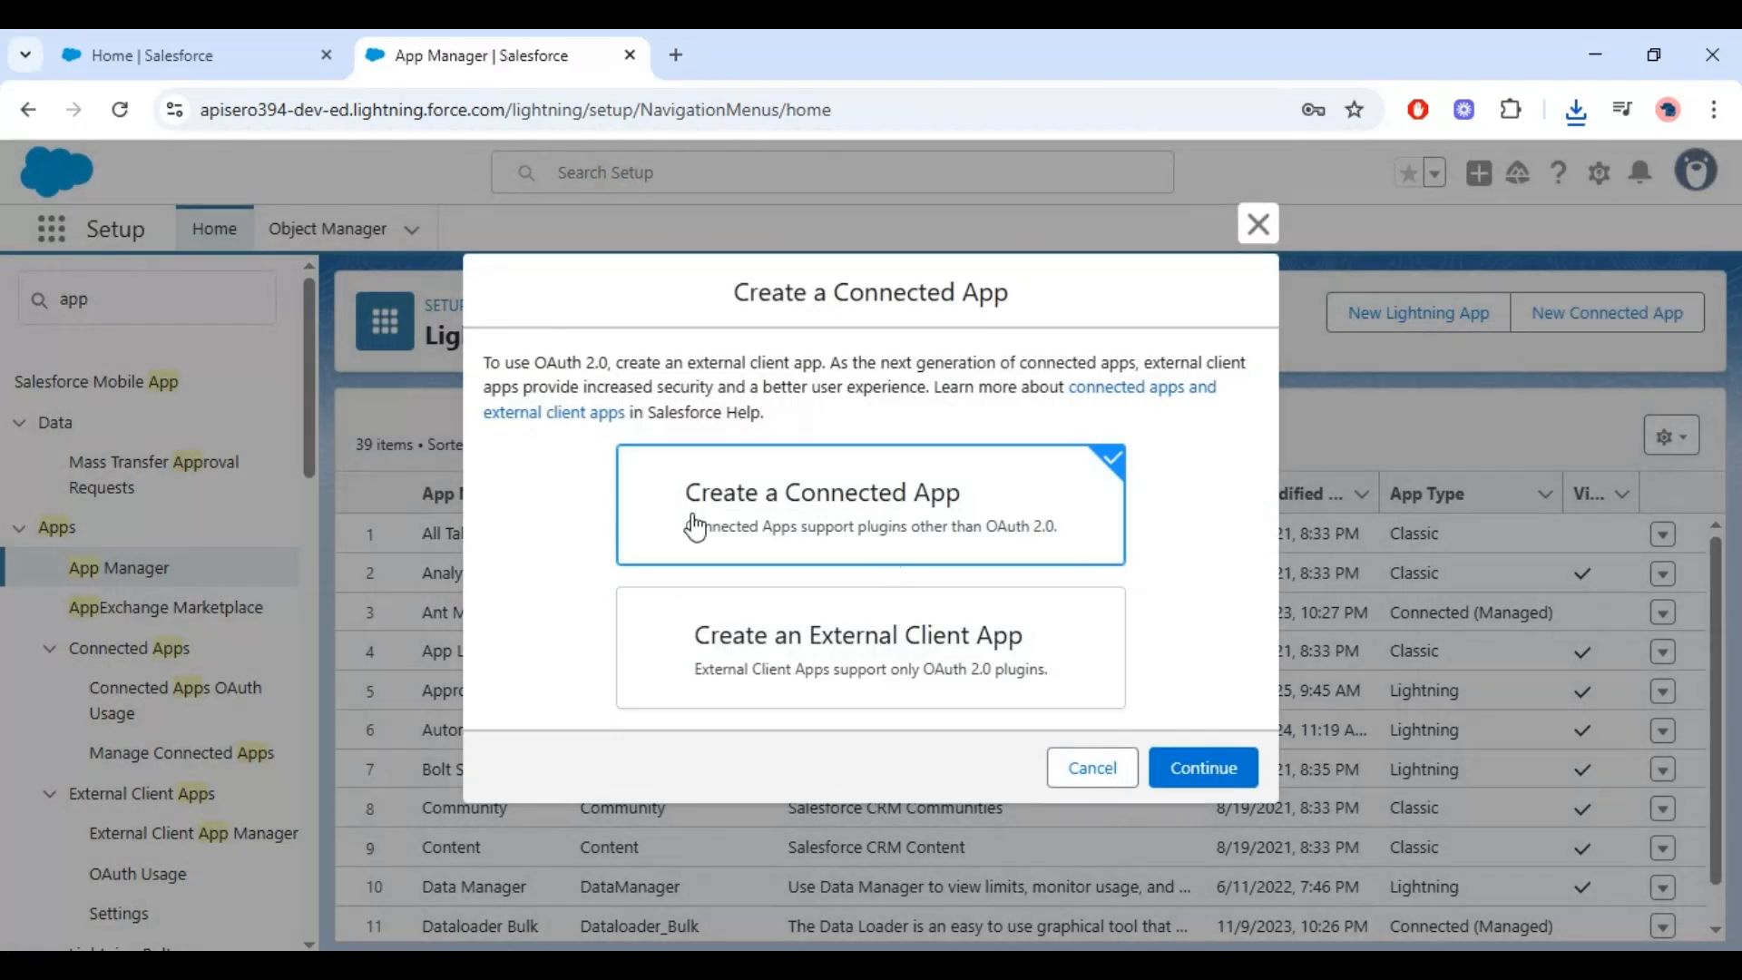
pyautogui.click(1227, 771)
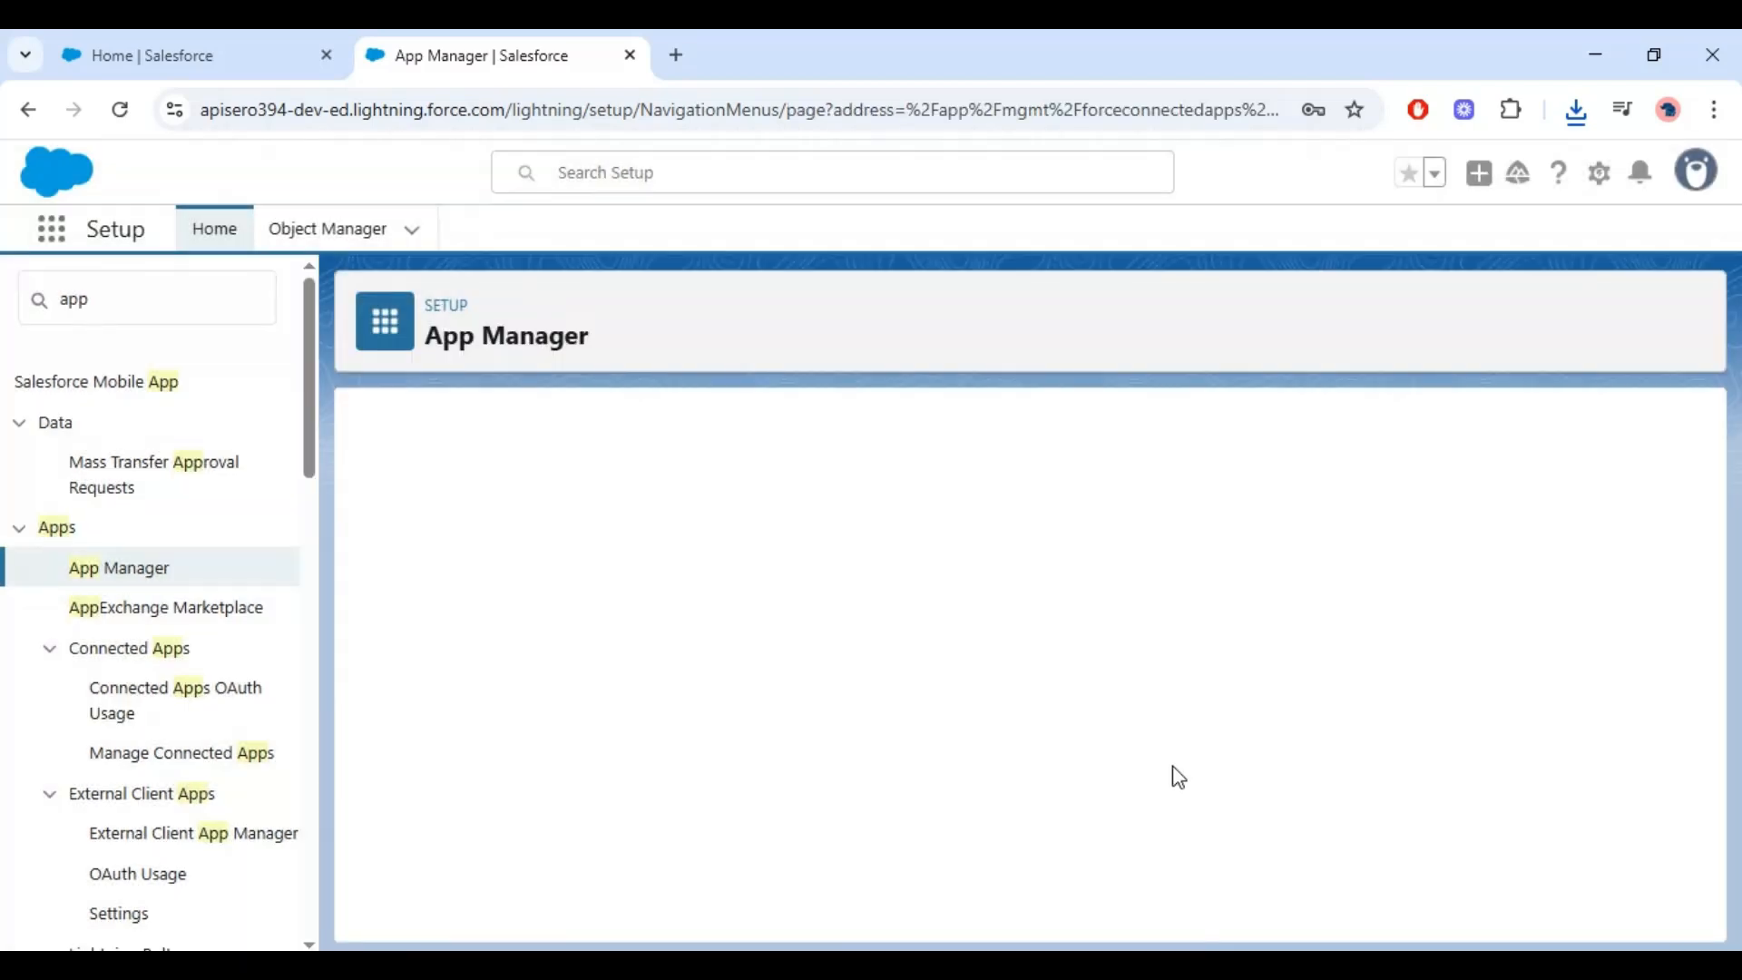
# - Name the app 'mulesoft connected app' and paste in the contact e-mail
pyautogui.click(732, 572)
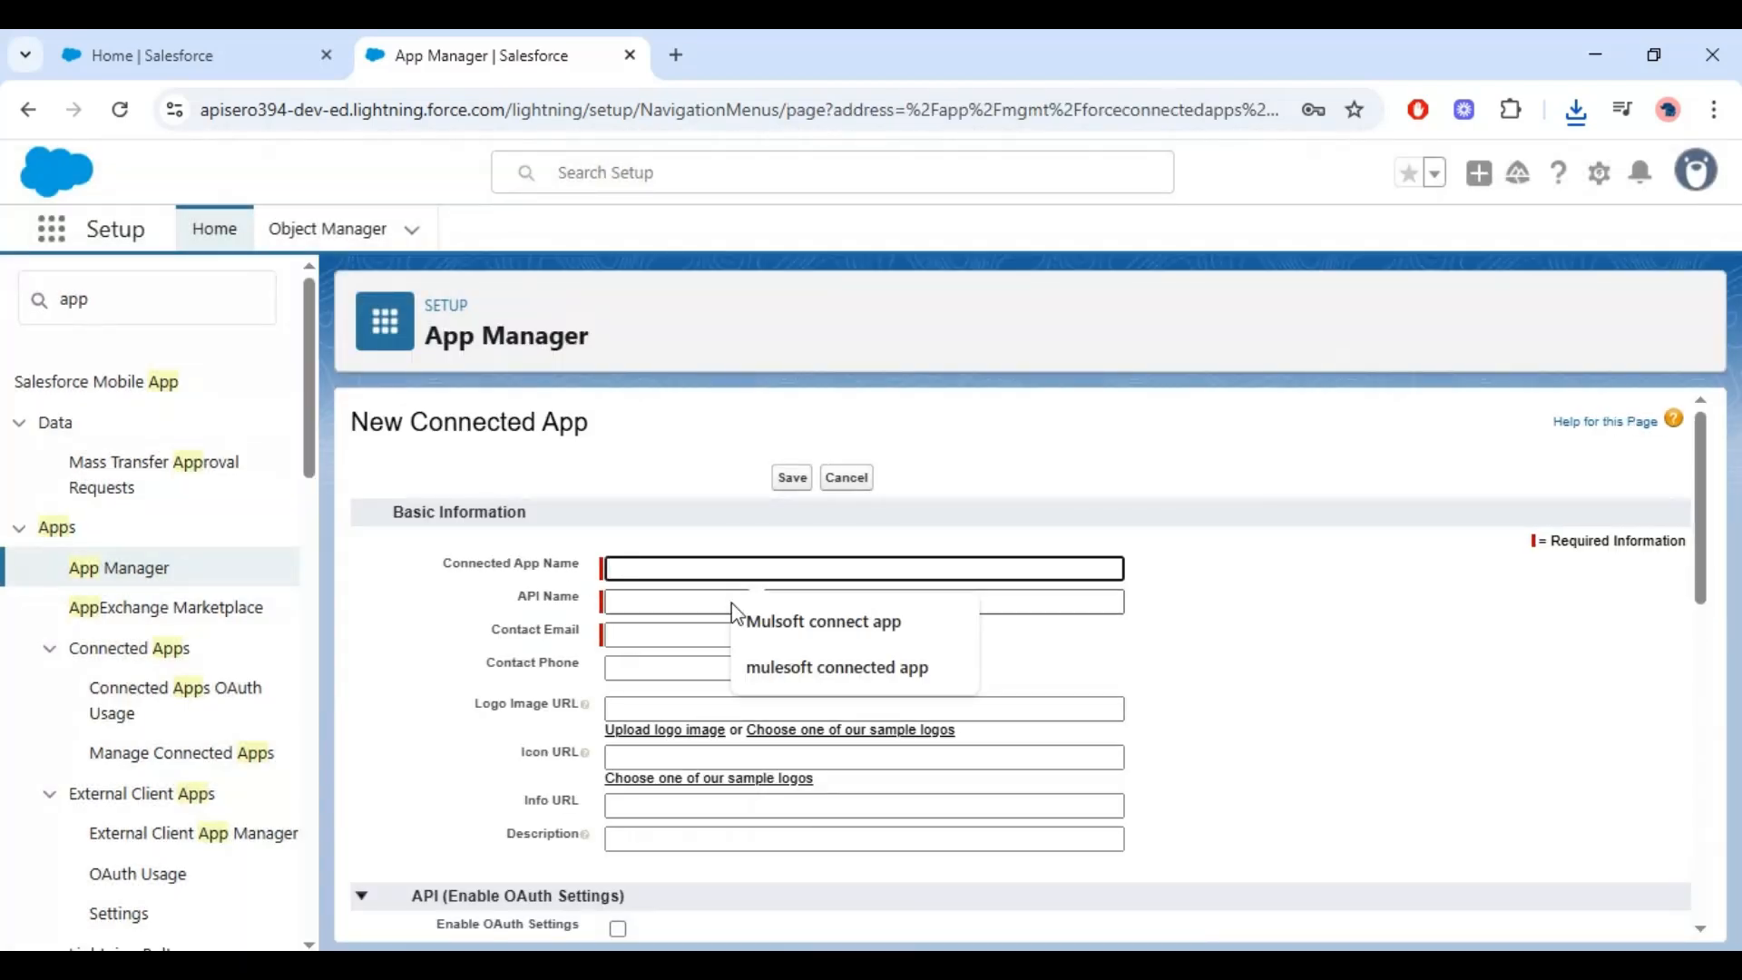
pyautogui.click(822, 672)
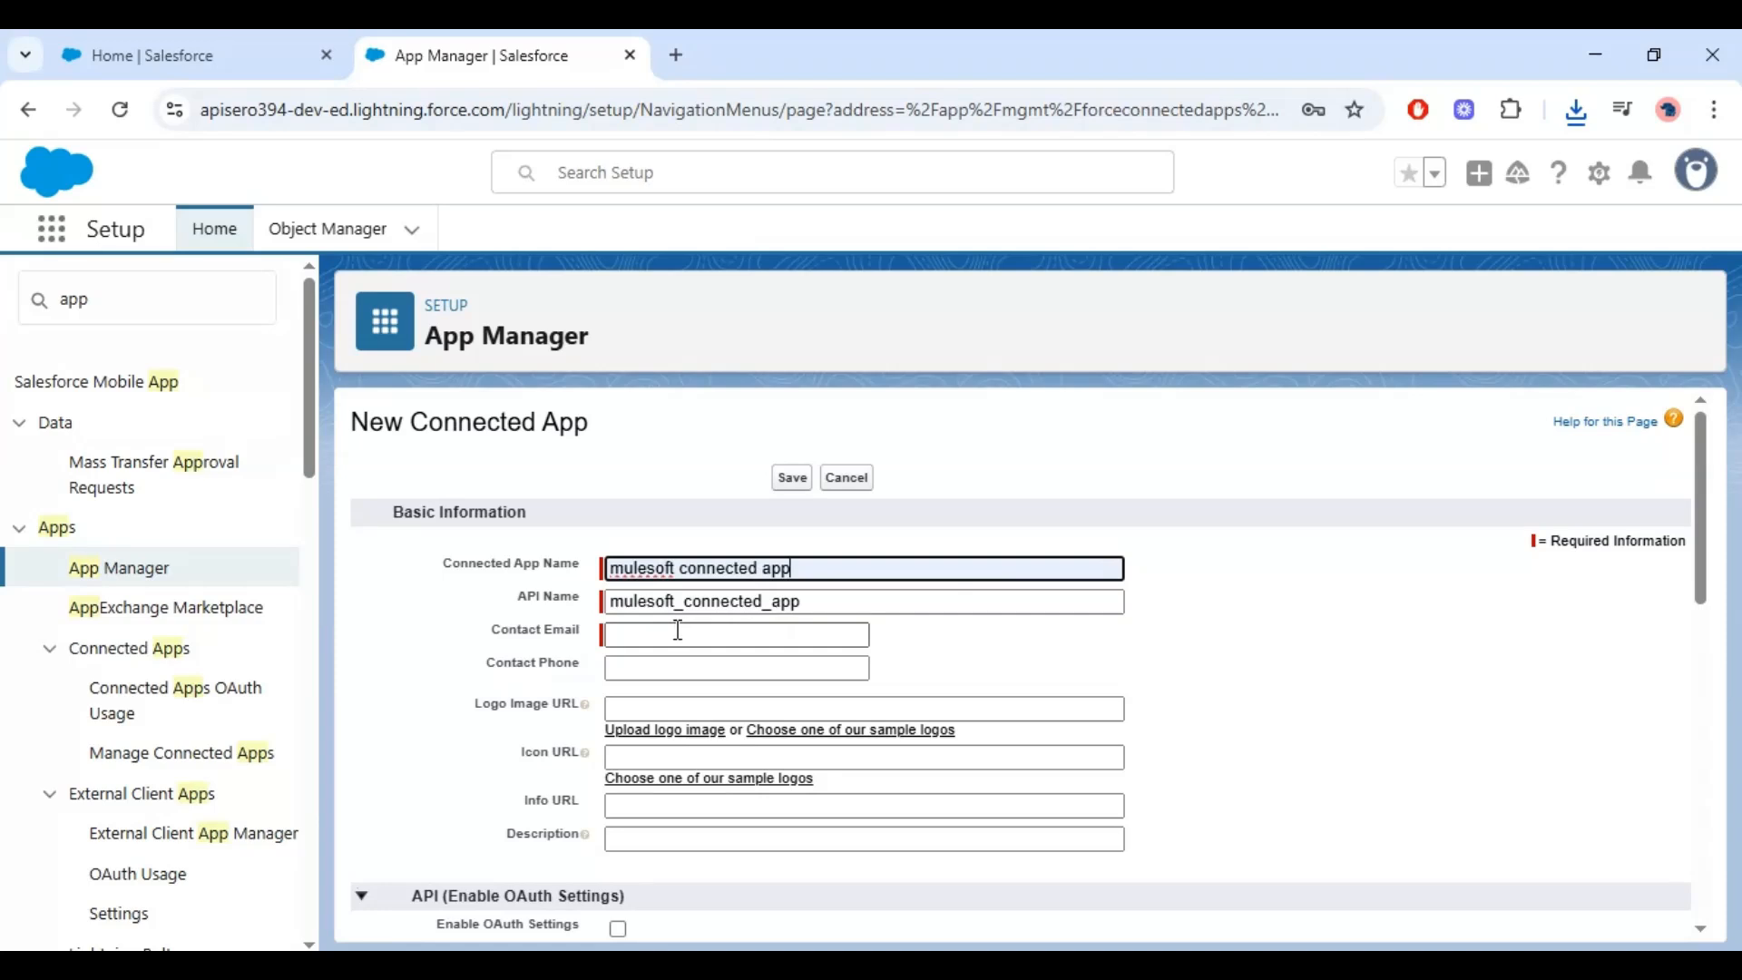
pyautogui.click(678, 633)
pyautogui.press('super+v')
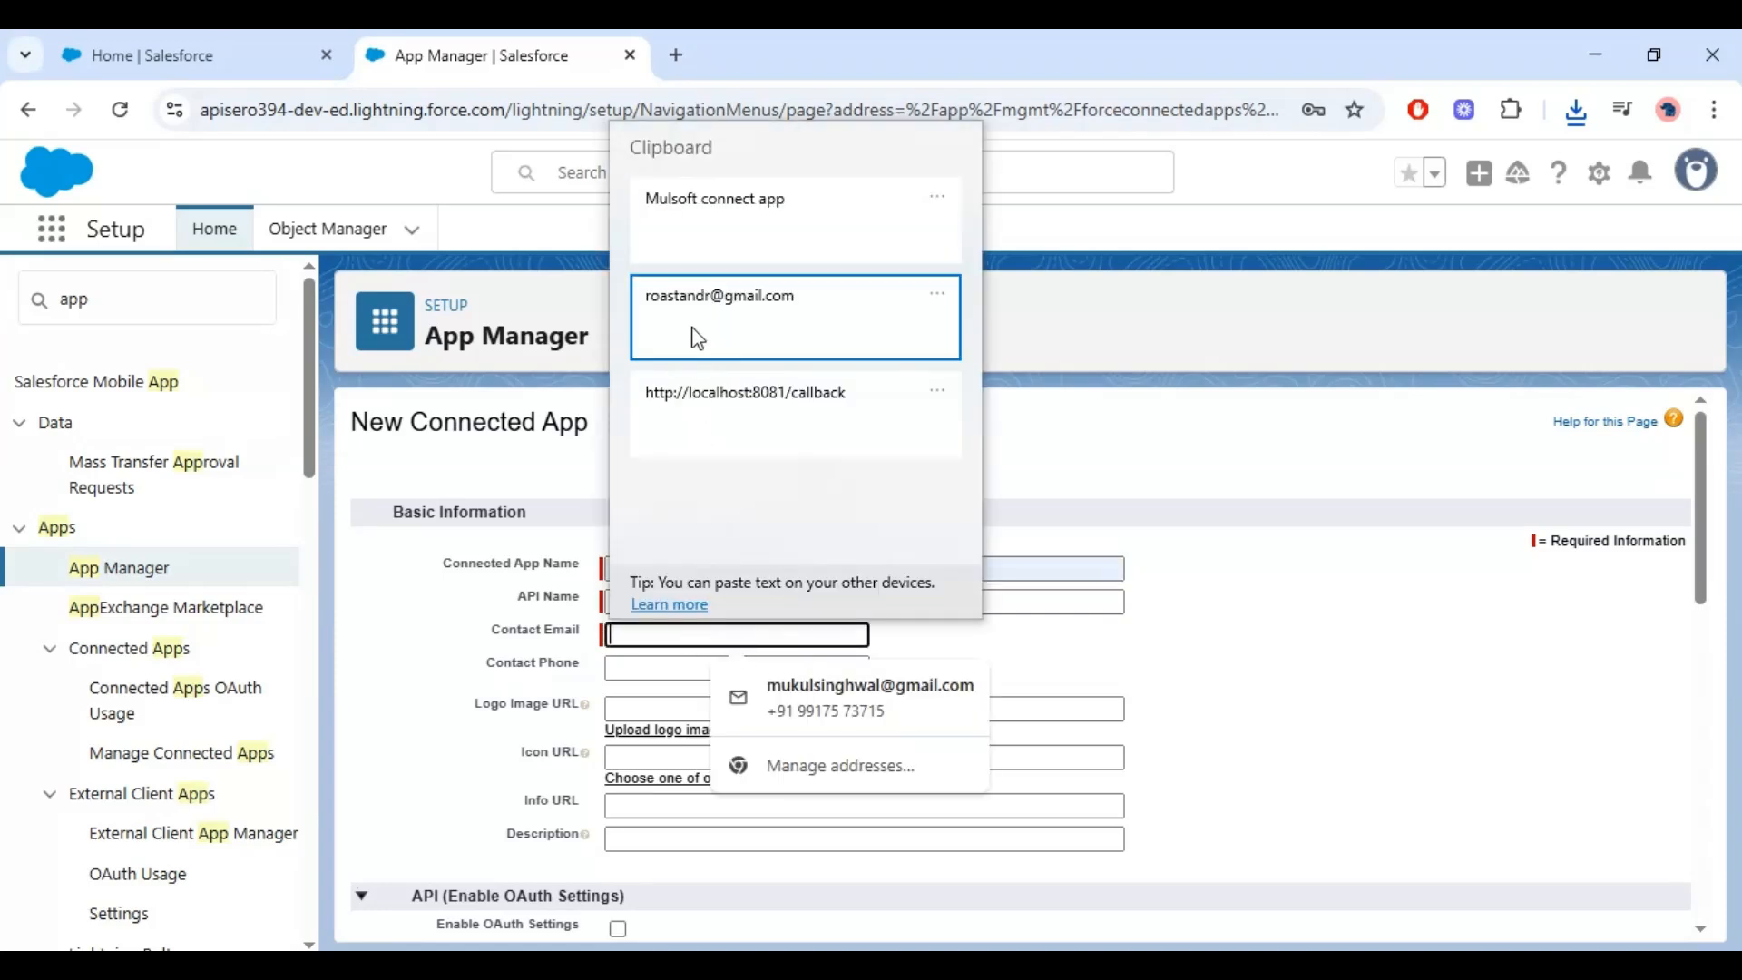
pyautogui.click(696, 339)
pyautogui.scroll(-1, 502, 700)
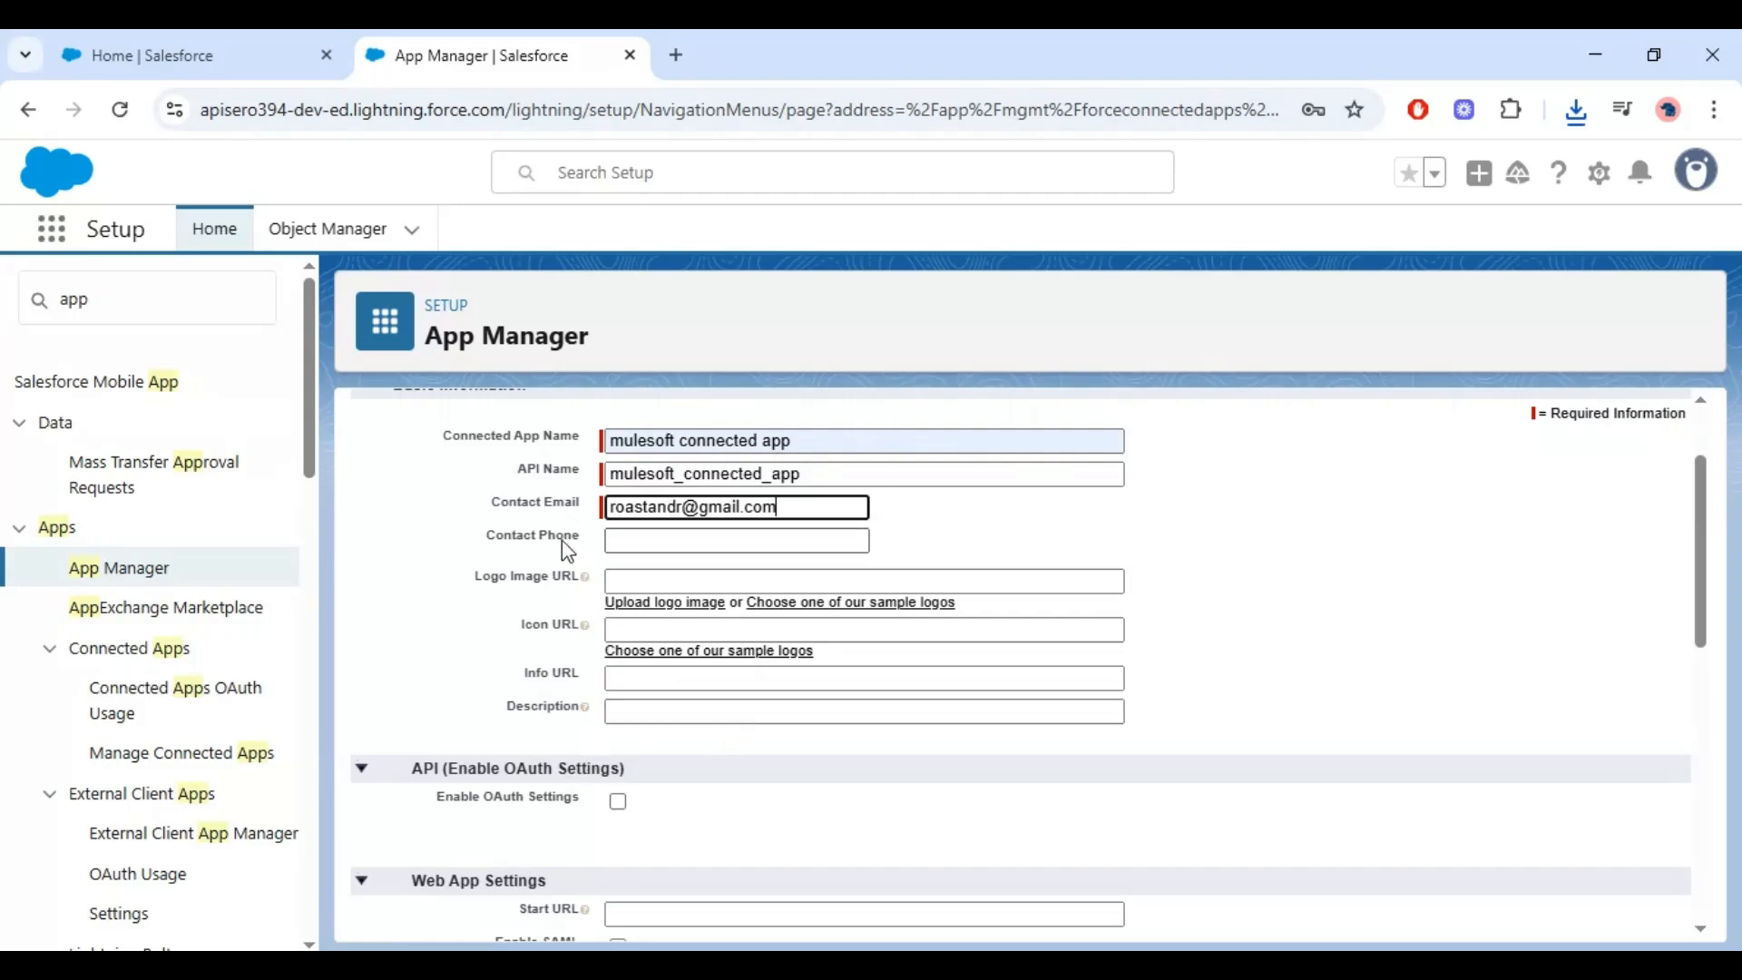
pyautogui.scroll(-2, 564, 510)
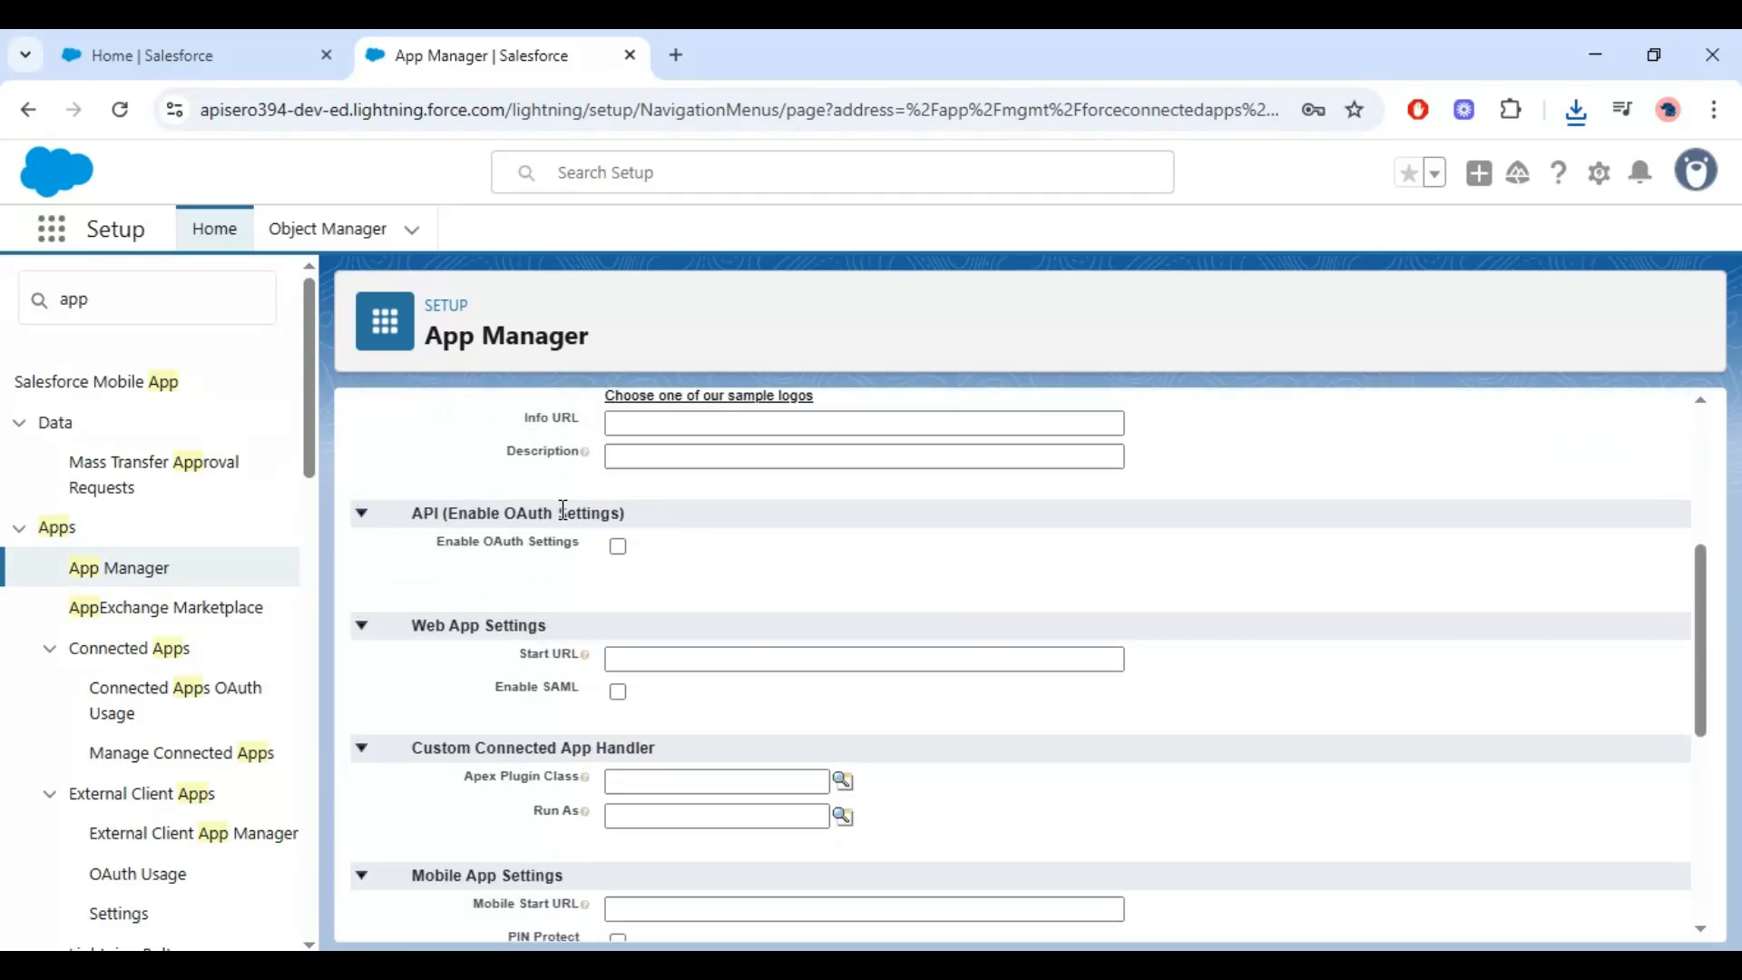
pyautogui.click(617, 547)
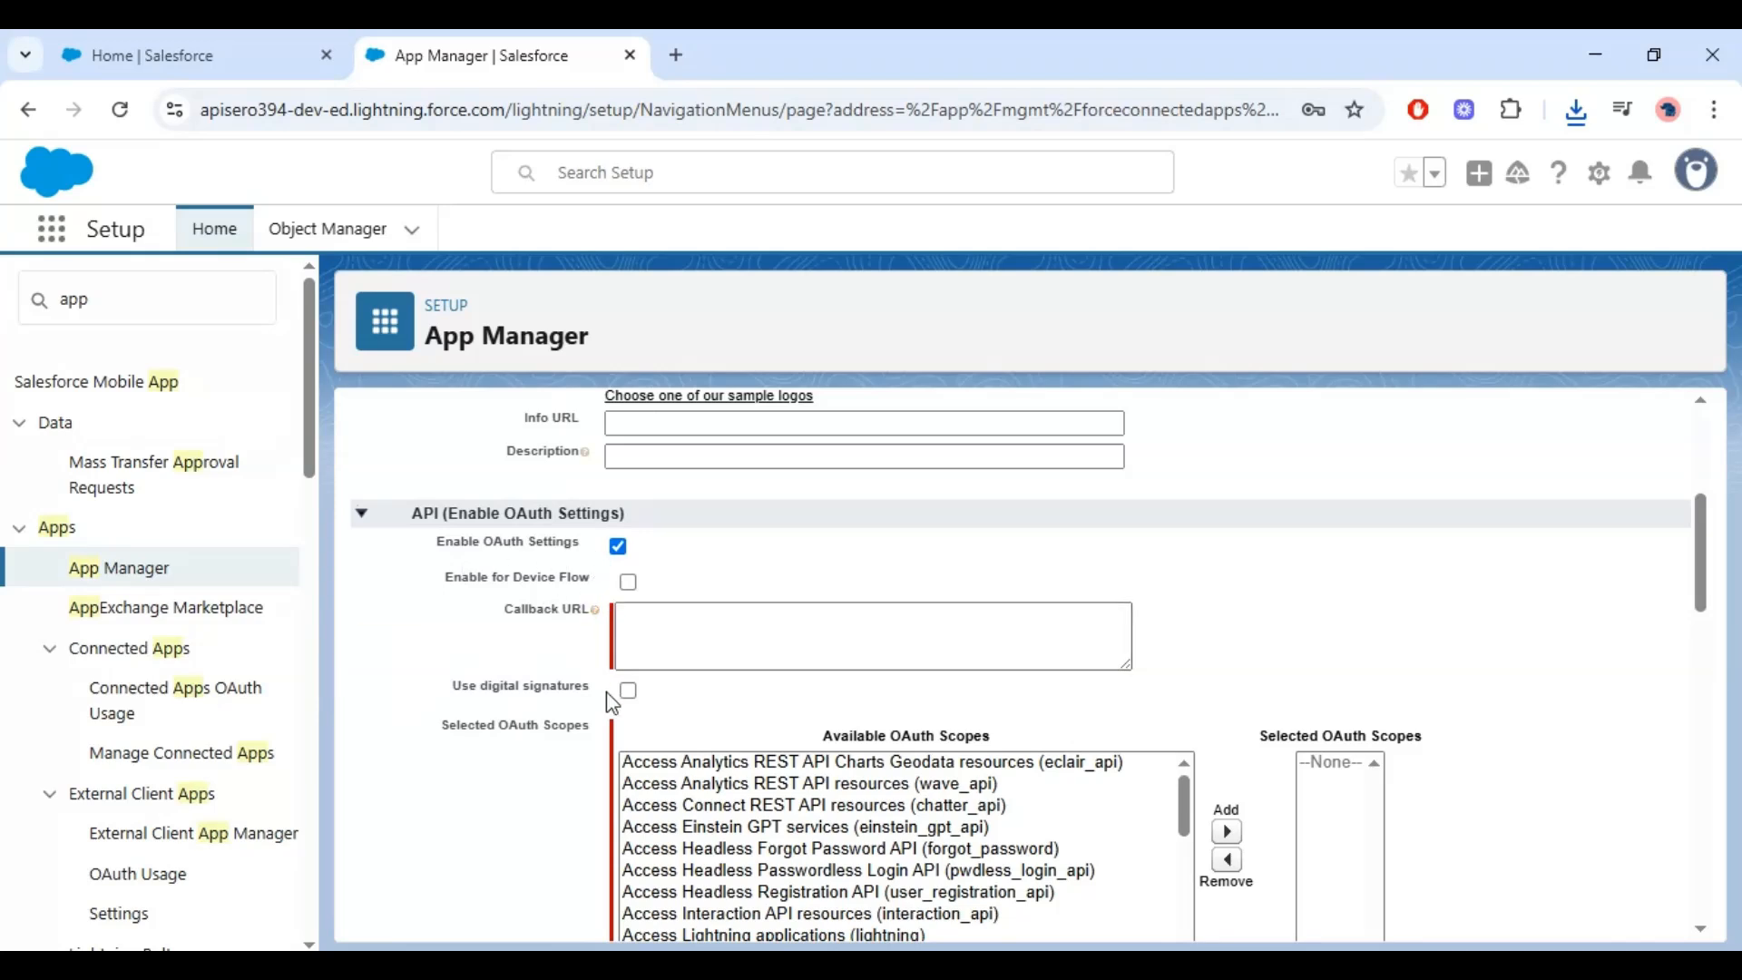
pyautogui.click(645, 641)
pyautogui.press('super+v')
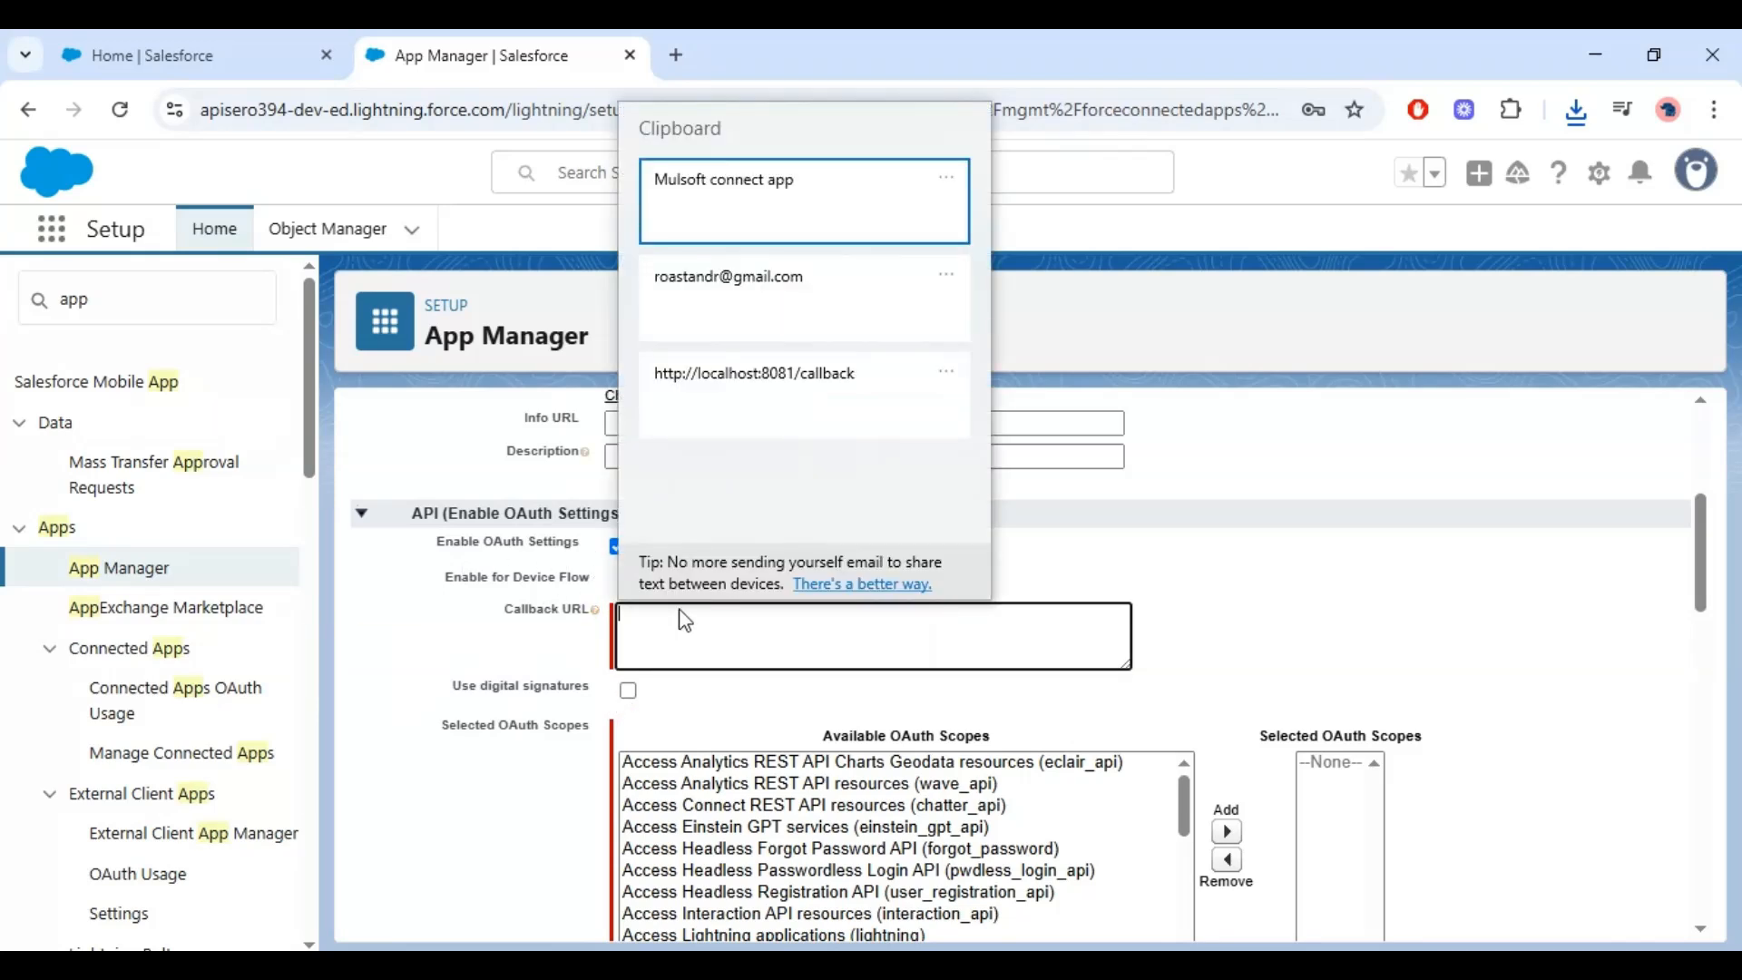
pyautogui.click(700, 378)
pyautogui.scroll(-2, 499, 688)
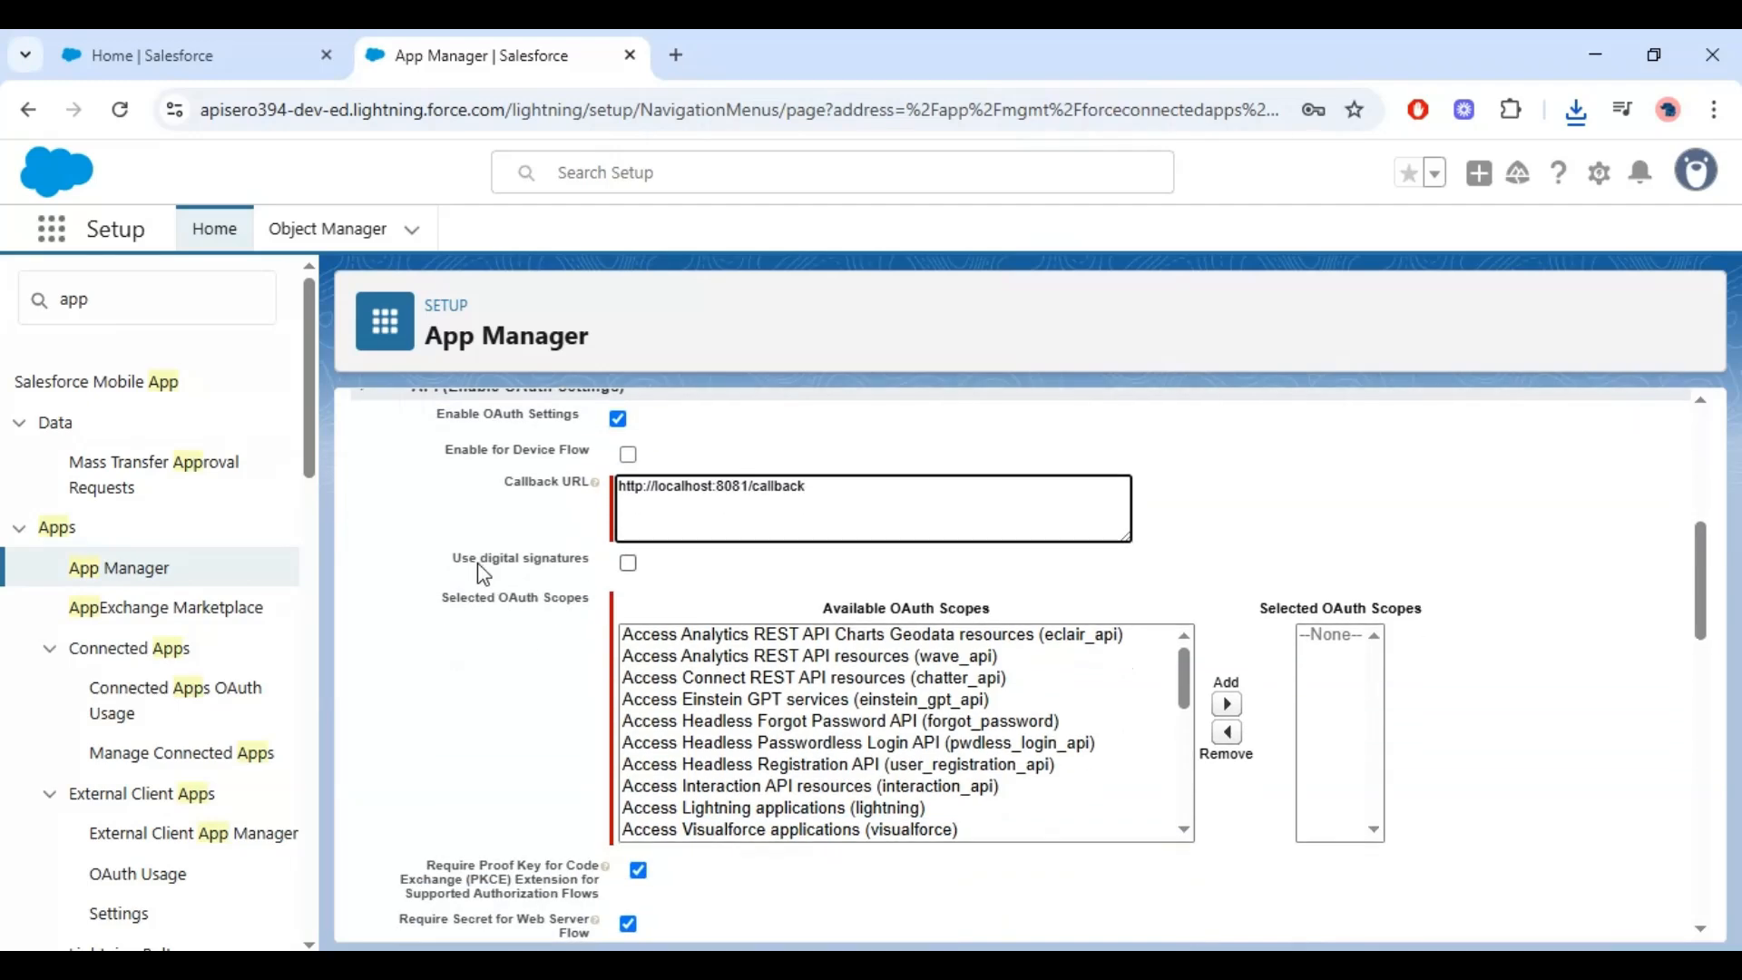
# - Turn on digital signatures using the mule_jwt_certs.crt certificate file
pyautogui.click(628, 564)
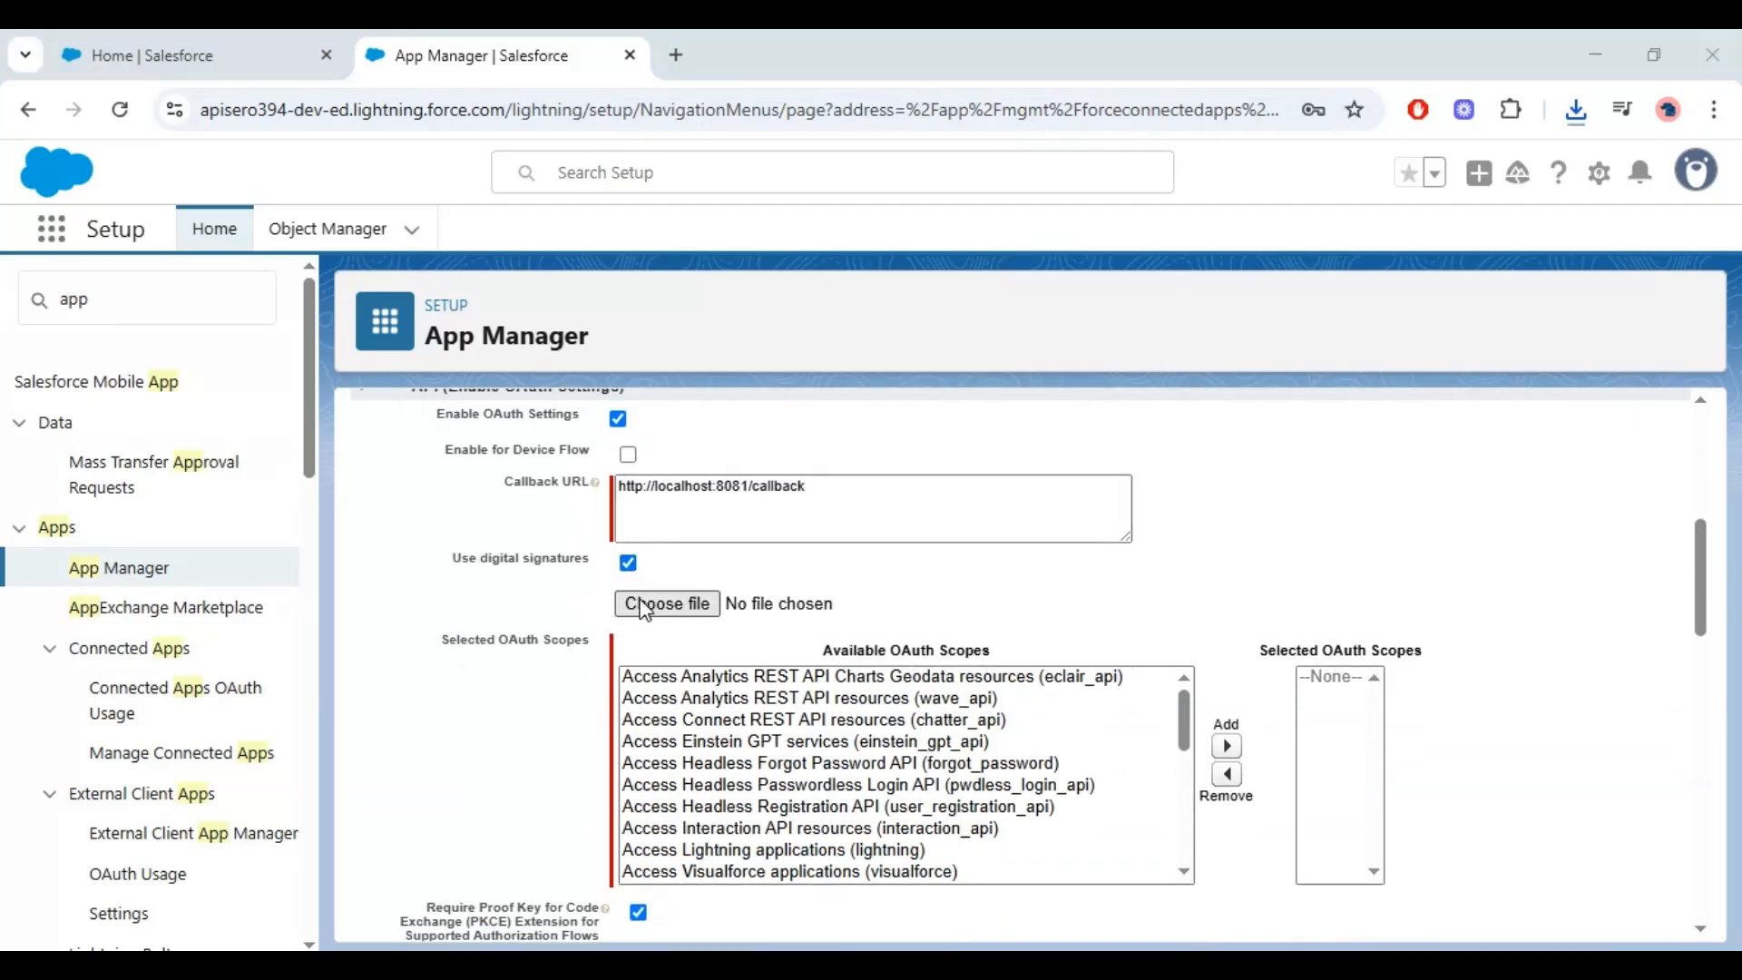
pyautogui.click(645, 608)
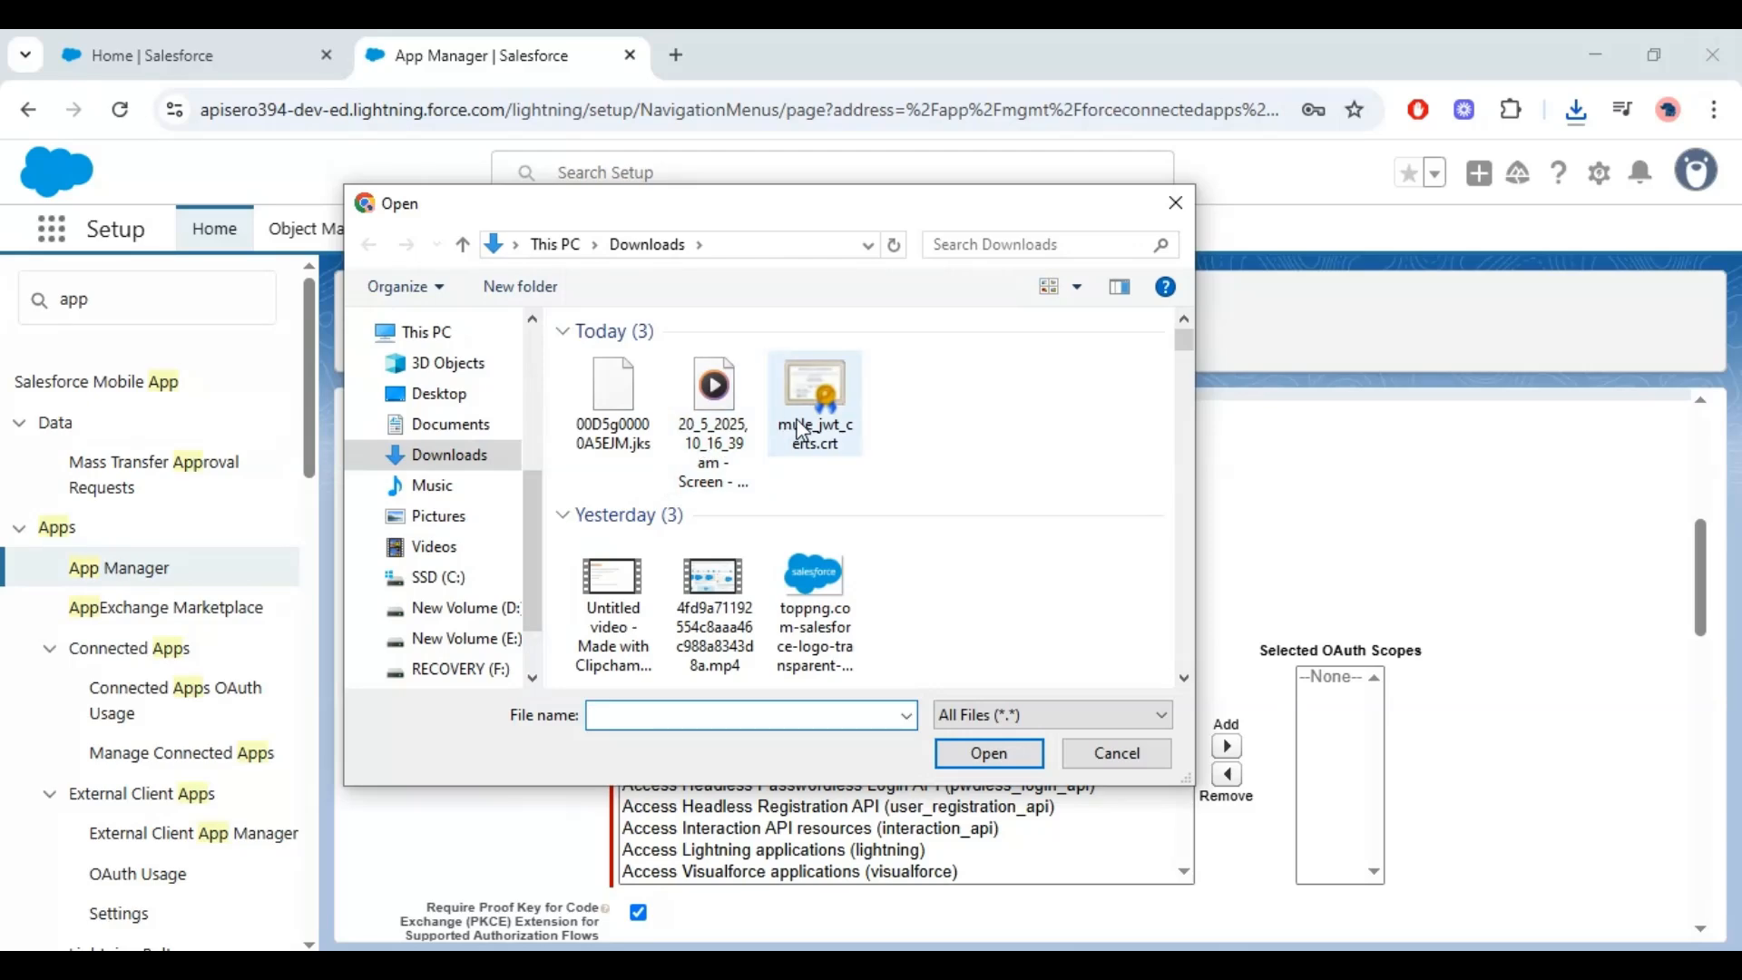
pyautogui.click(813, 425)
pyautogui.click(989, 754)
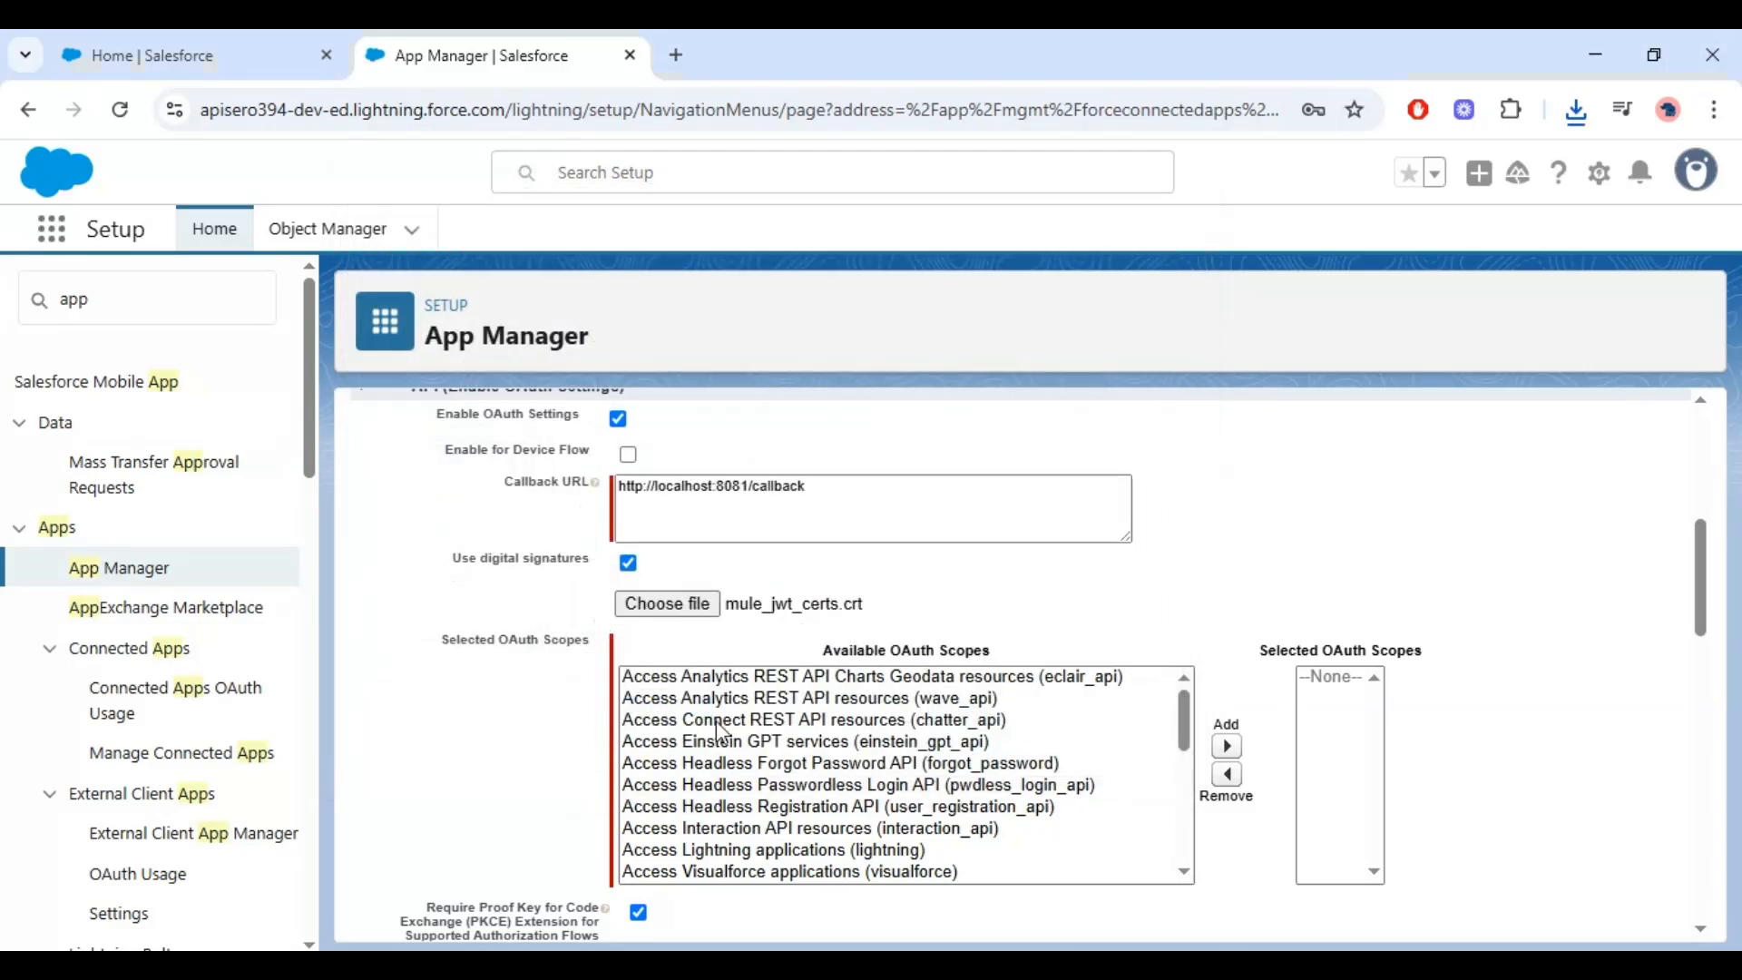
# - Add the api and refresh_token, offline_access OAuth scopes to the selected scopes
pyautogui.scroll(-4, 778, 726)
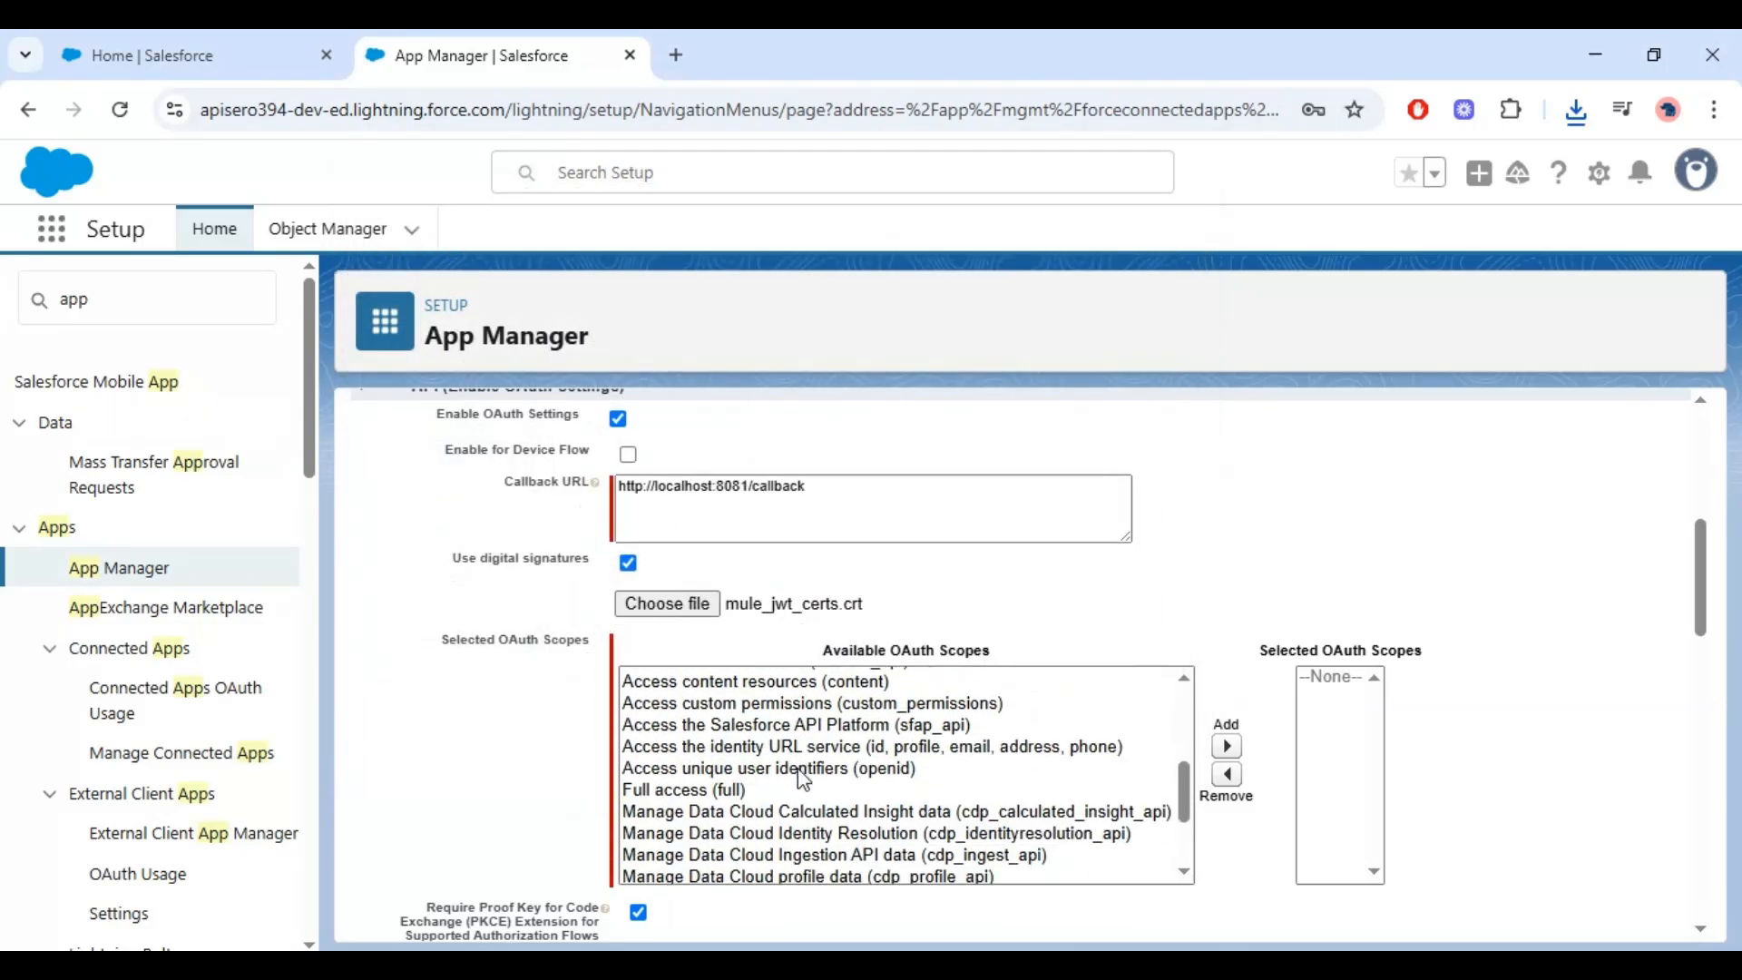
pyautogui.scroll(-2, 803, 779)
pyautogui.click(781, 786)
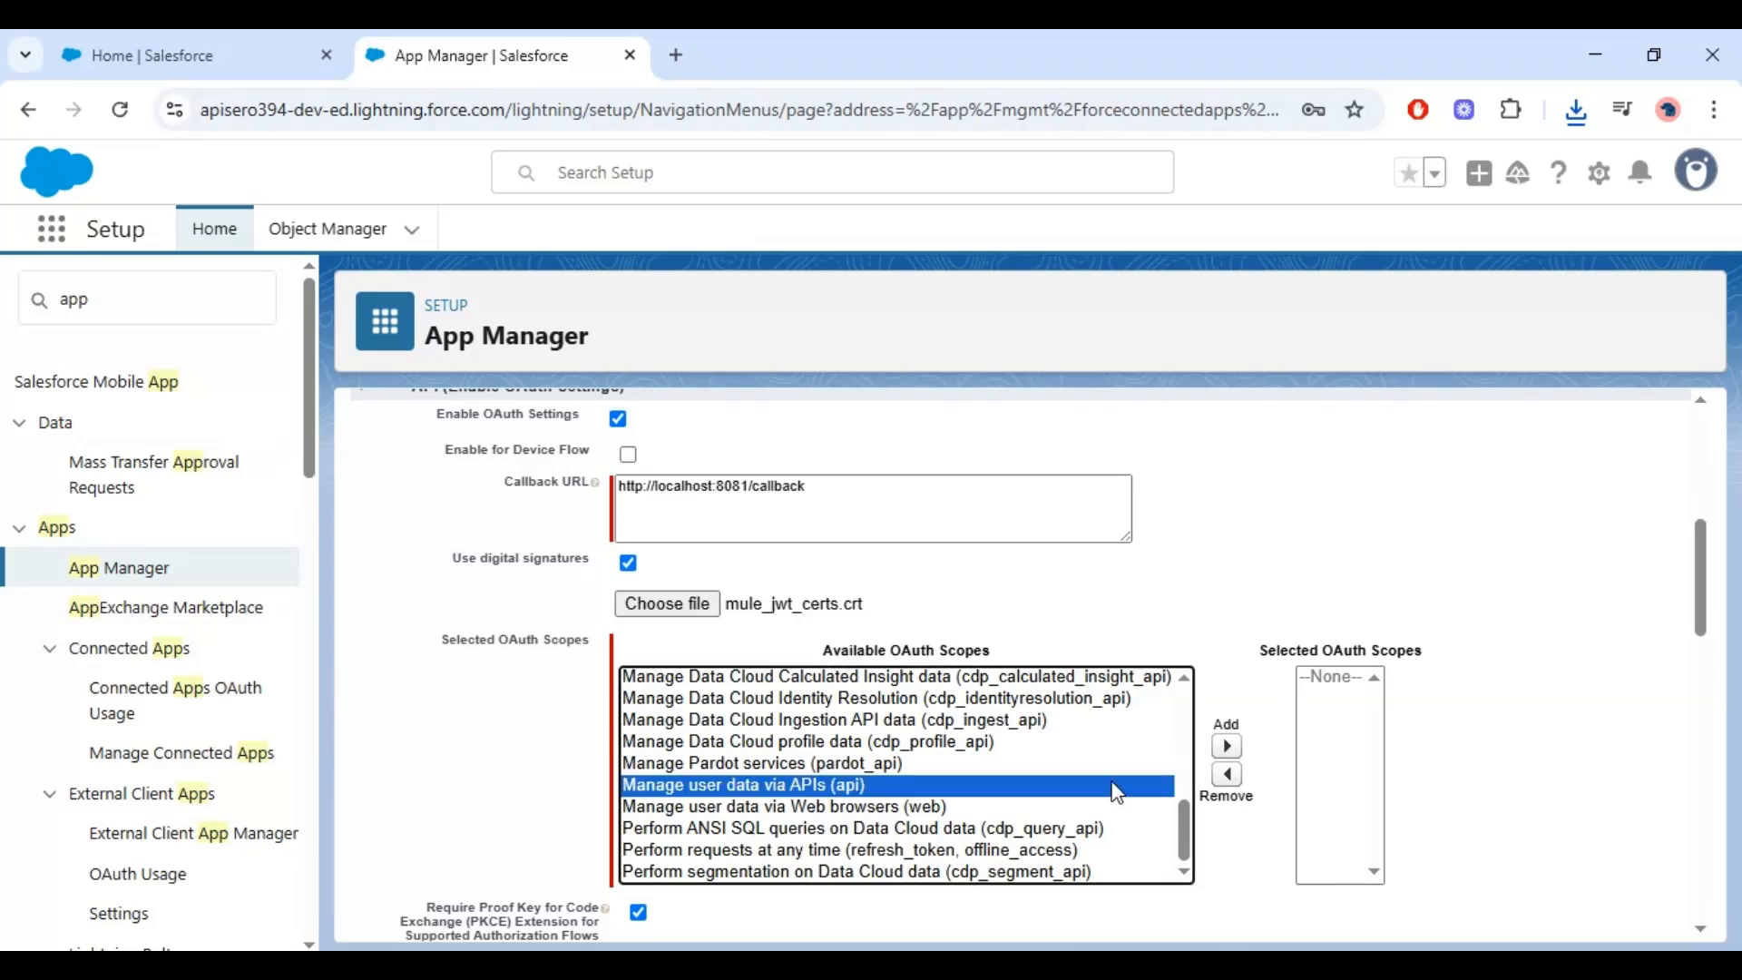
pyautogui.click(1227, 746)
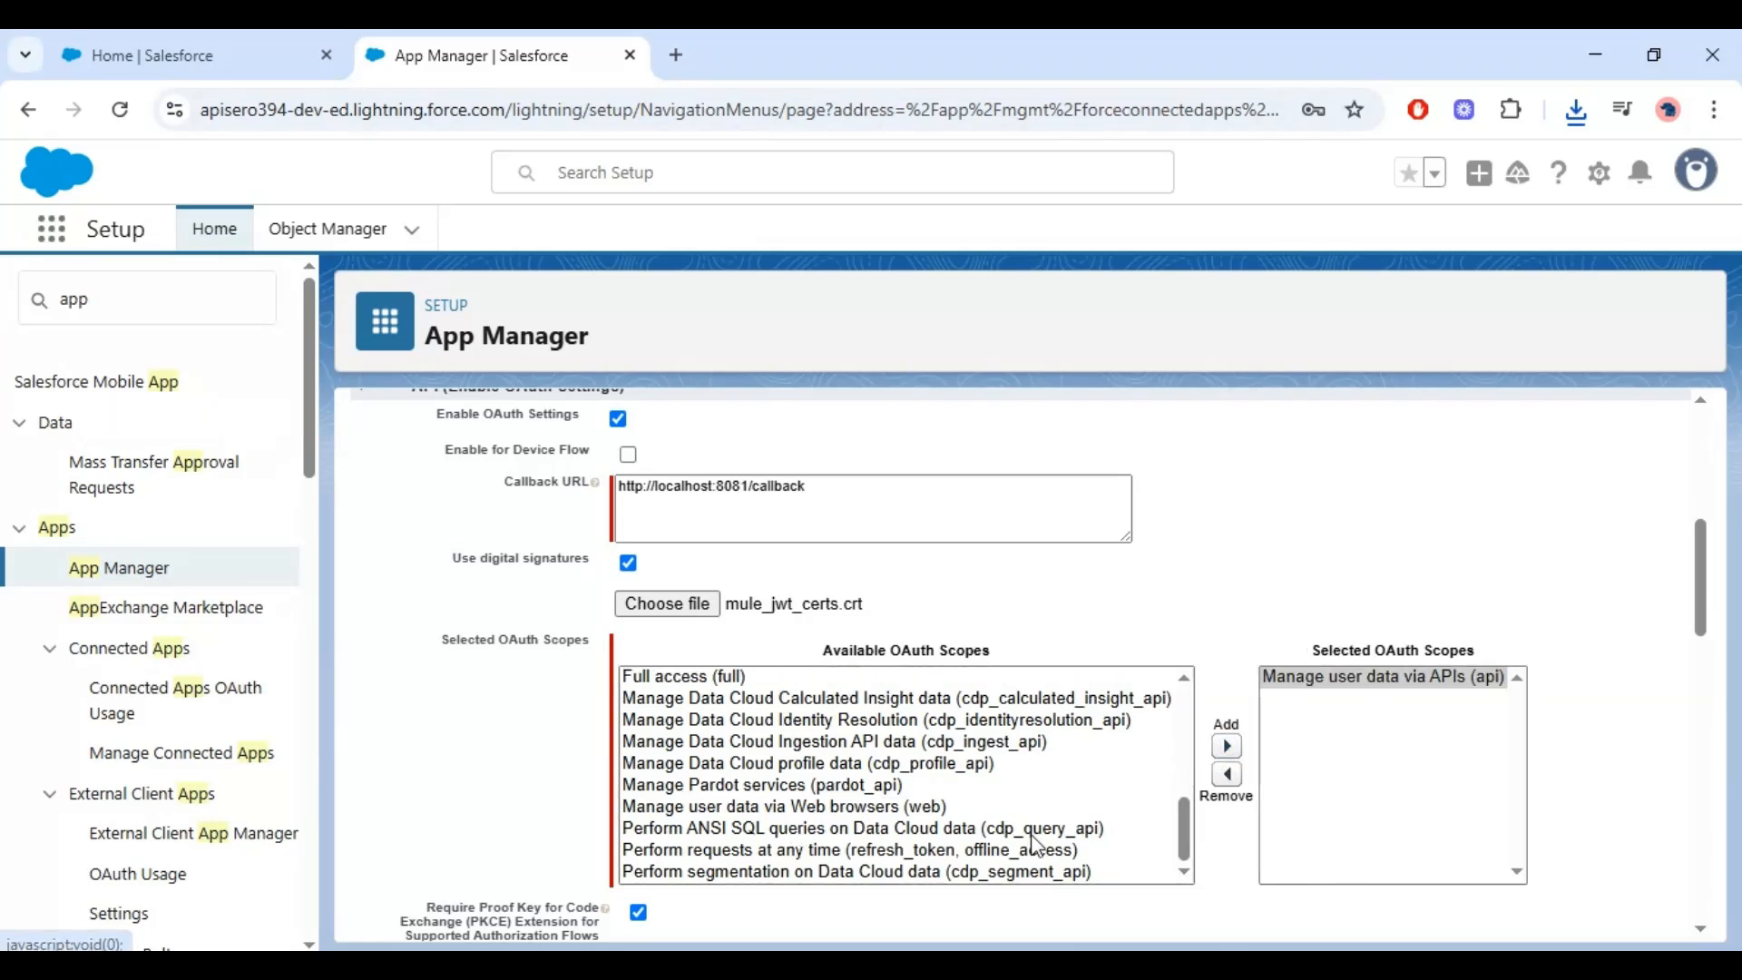
pyautogui.click(983, 853)
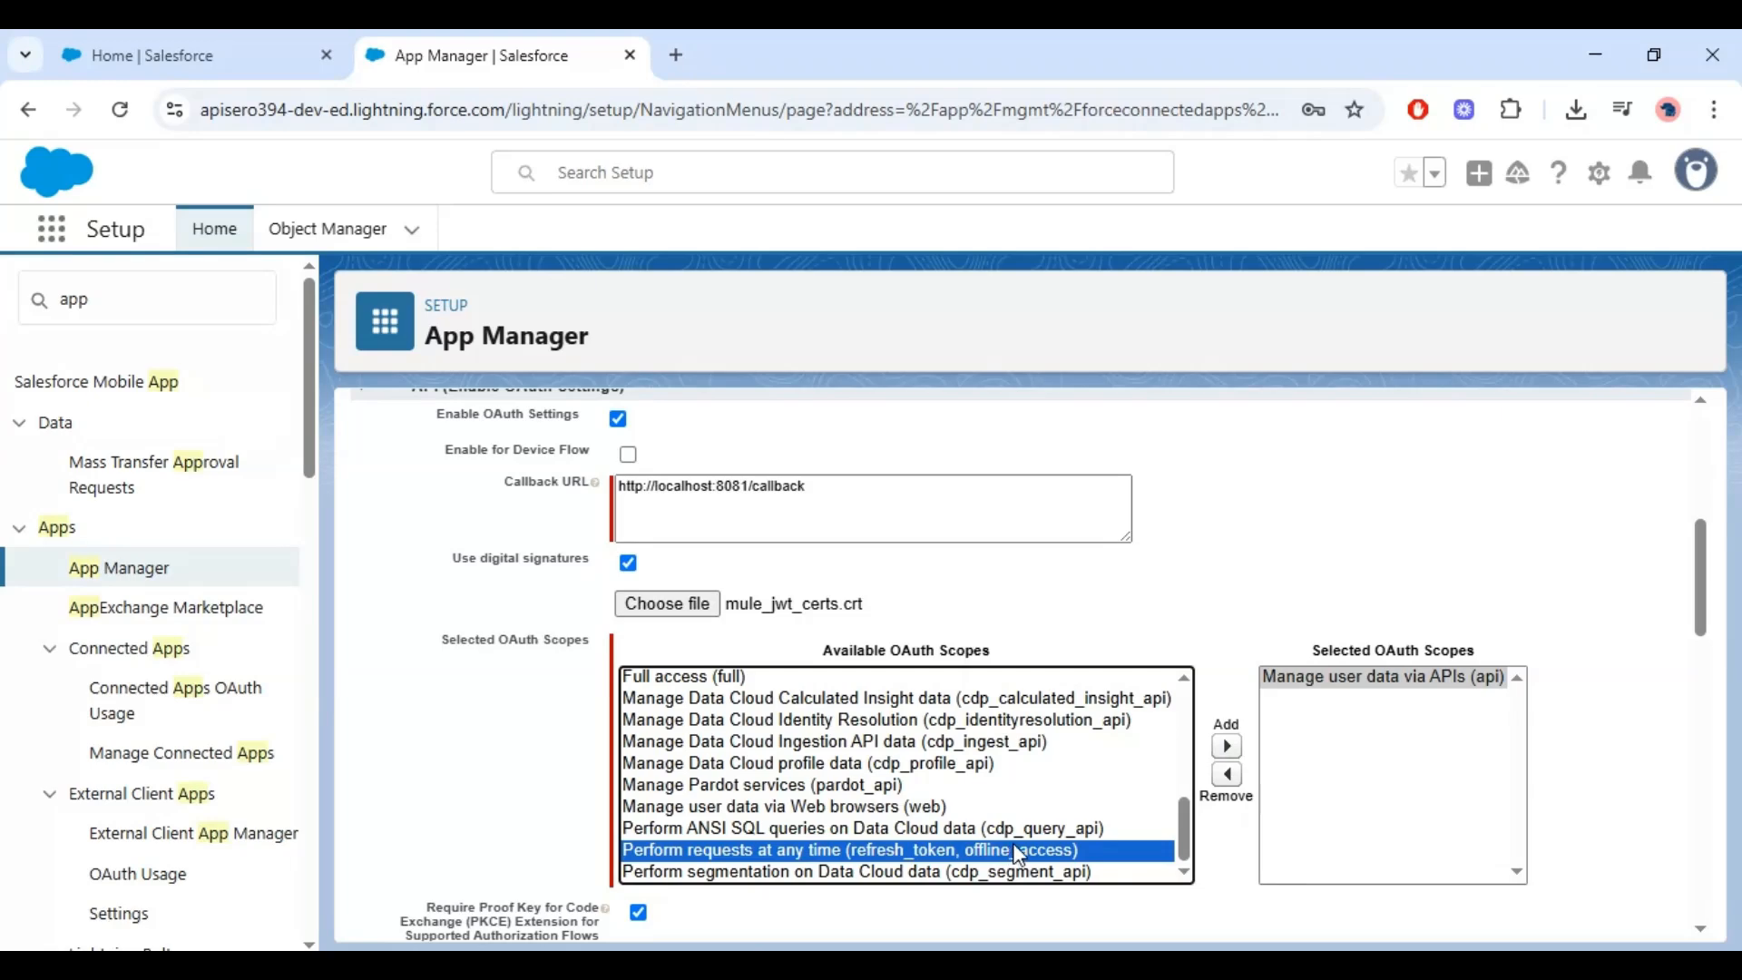
pyautogui.click(1227, 746)
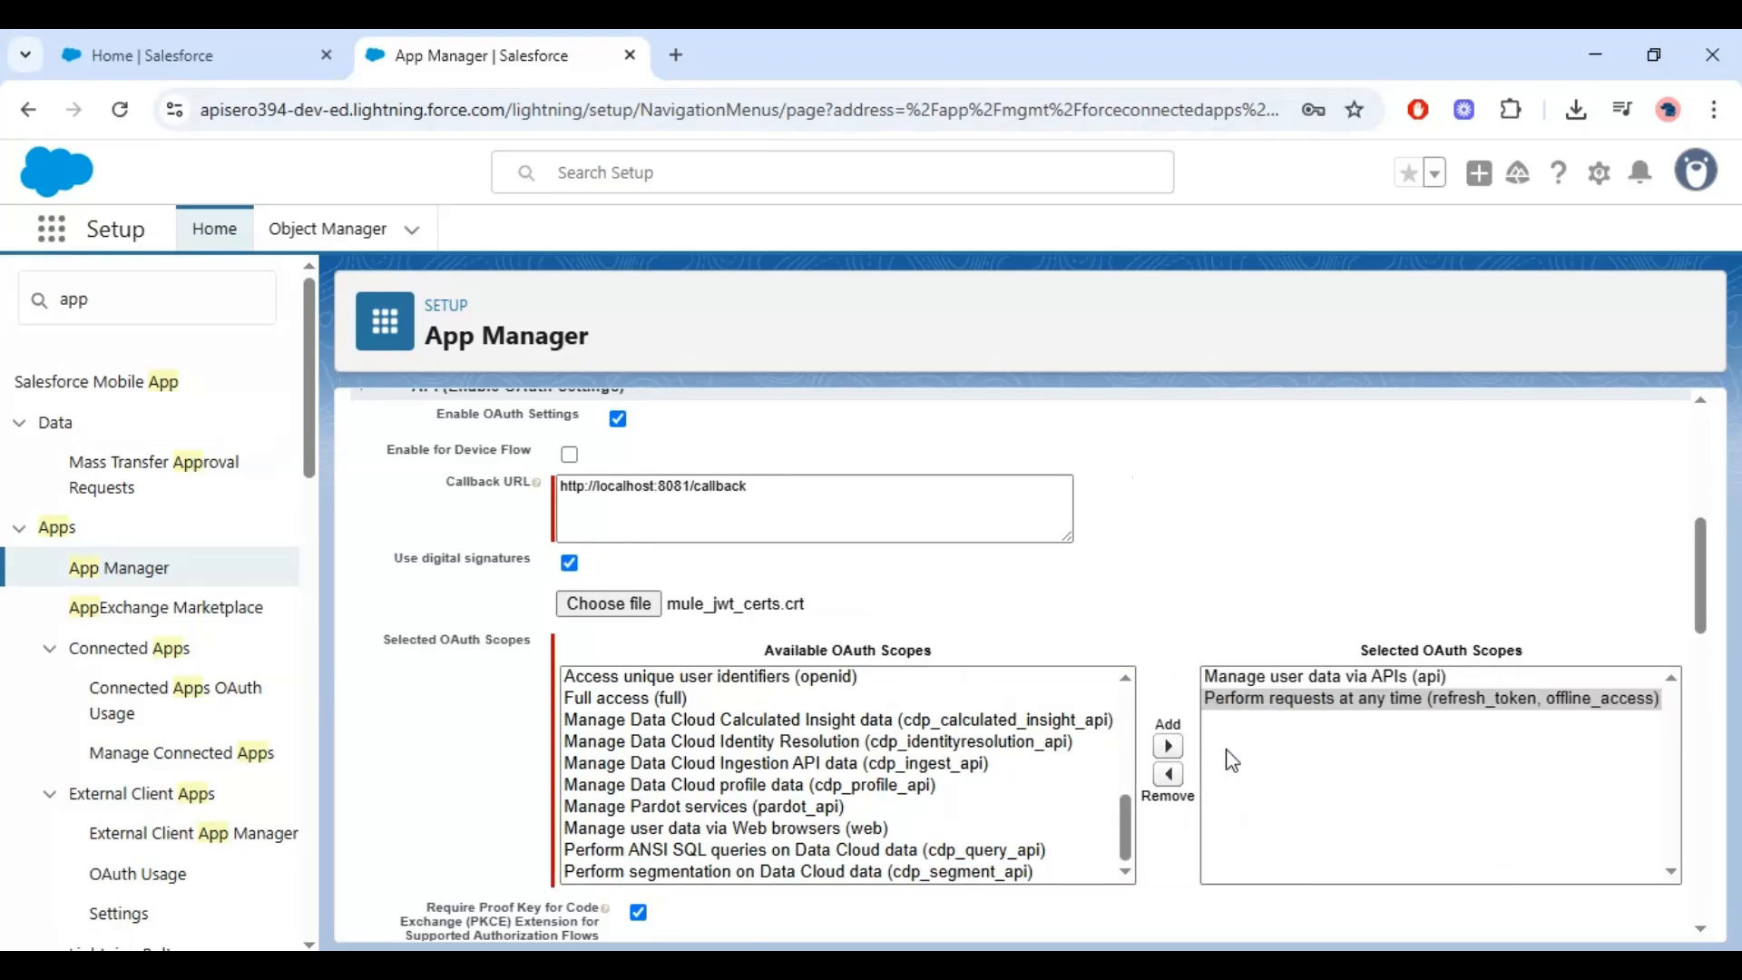
pyautogui.scroll(-2, 1242, 517)
pyautogui.scroll(-10, 1242, 517)
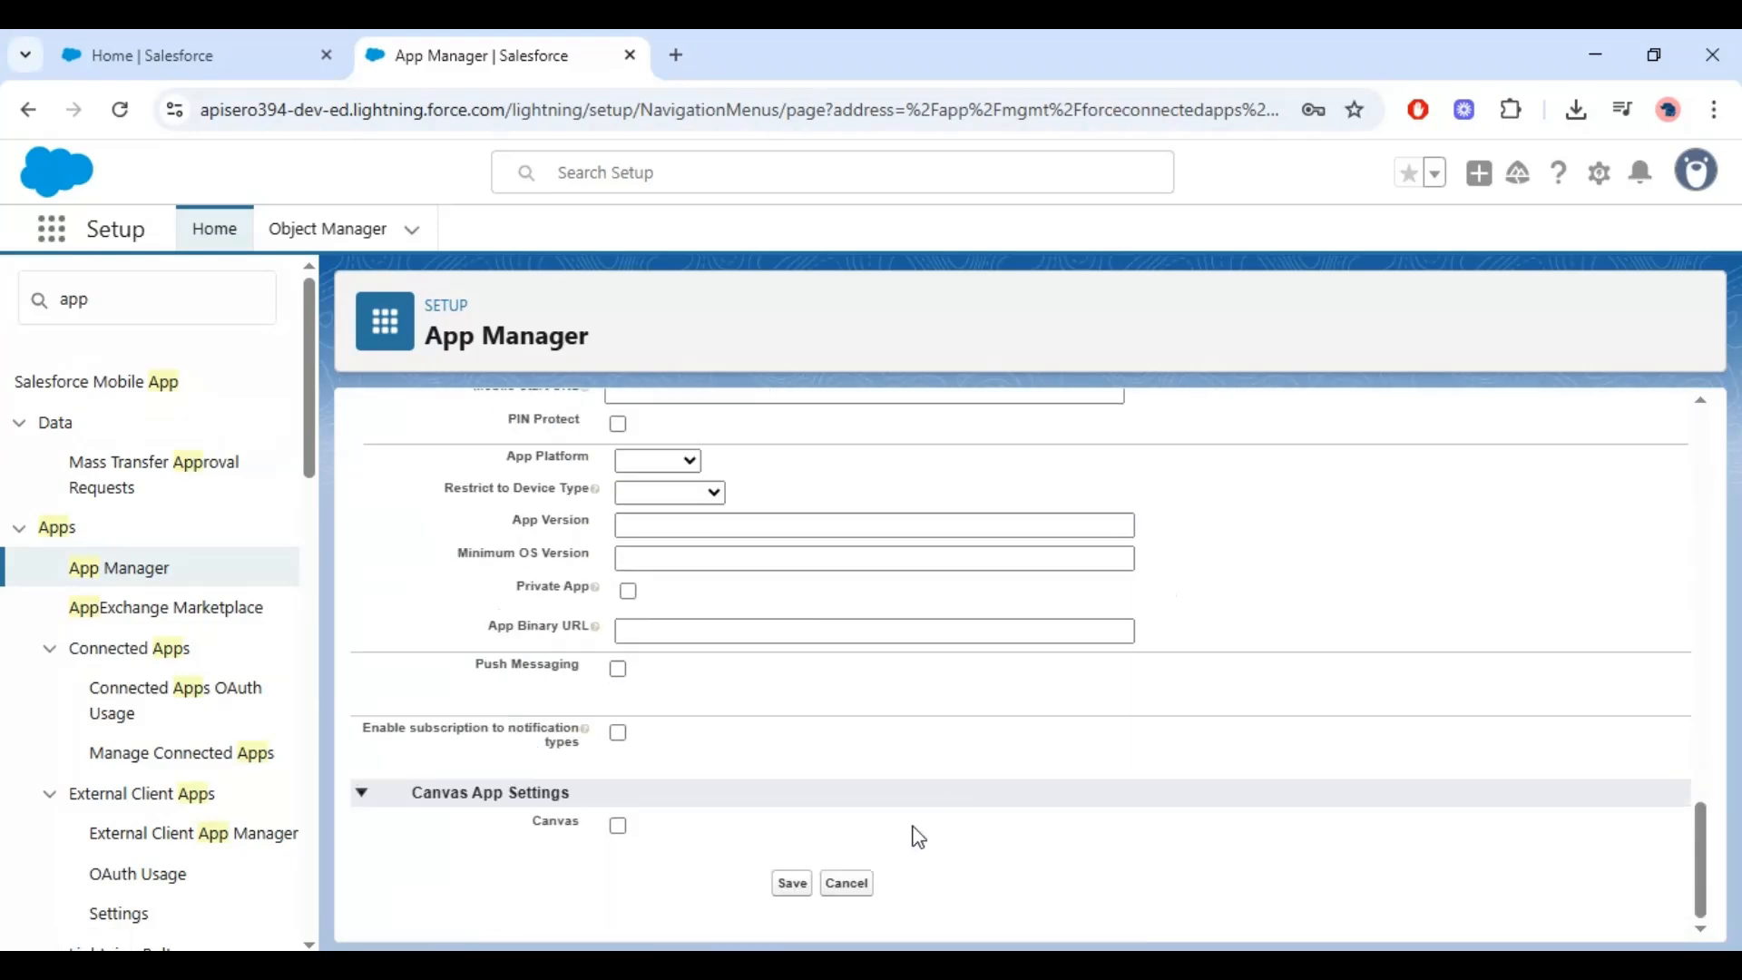
# - Save mulesoft connected app, continue past the notice, and open its Manage page
pyautogui.click(790, 883)
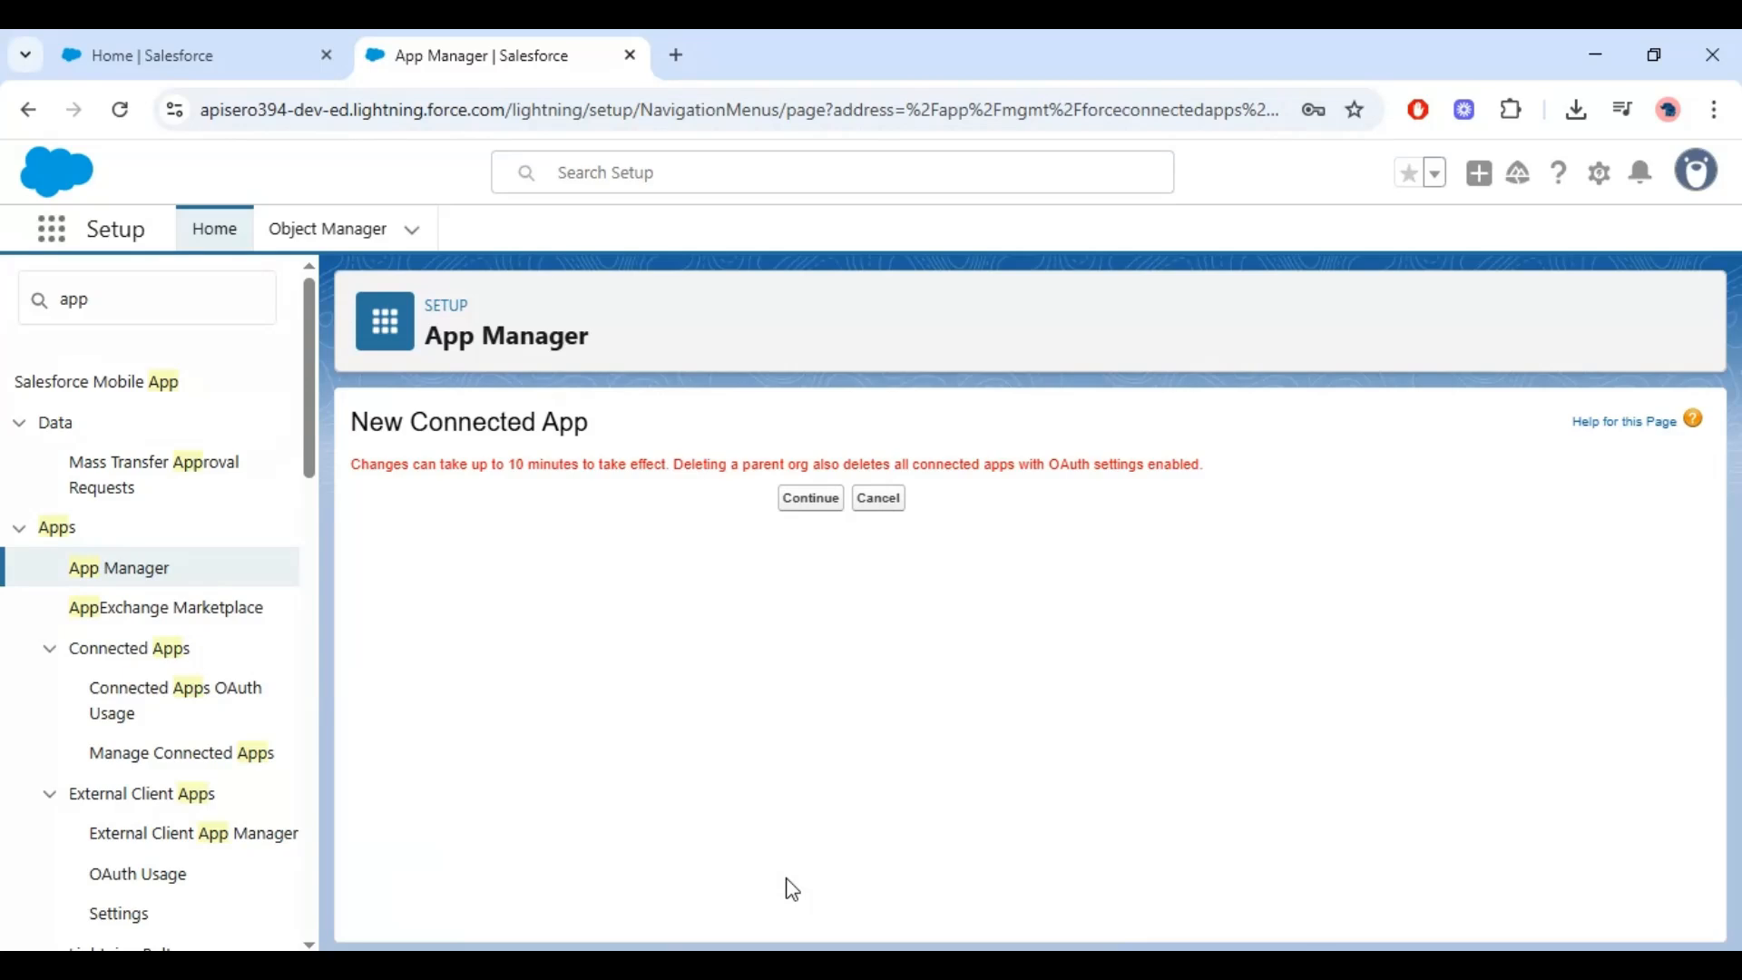
pyautogui.click(816, 503)
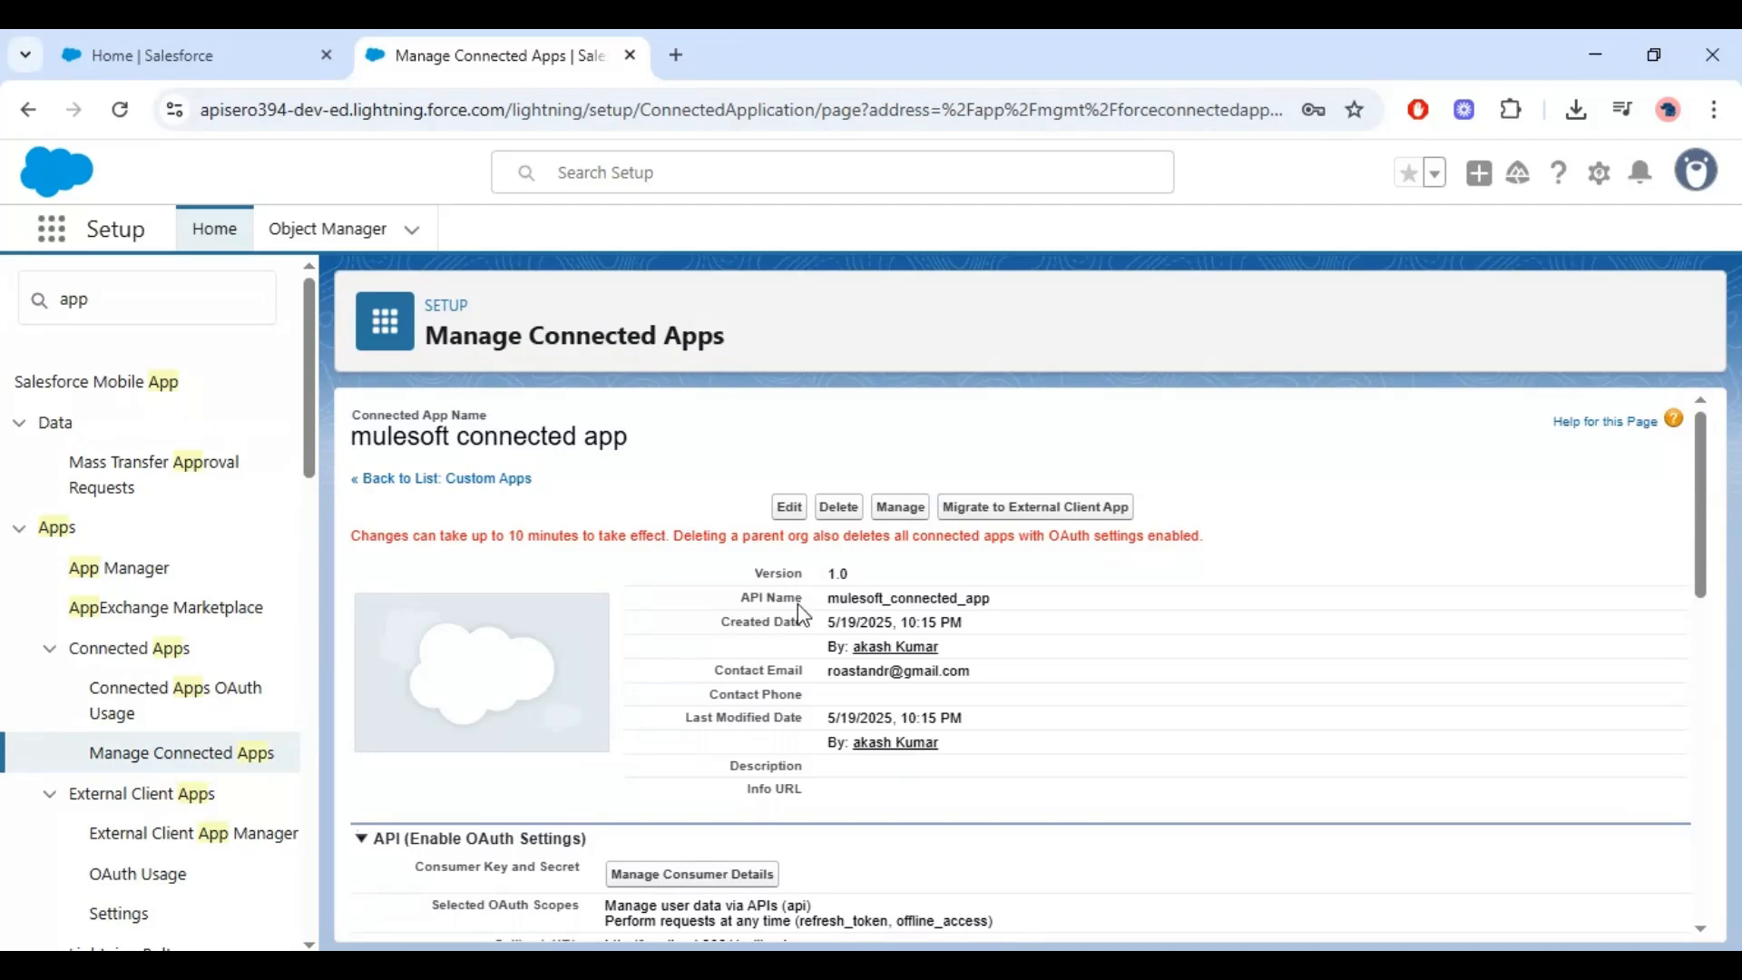
pyautogui.click(904, 510)
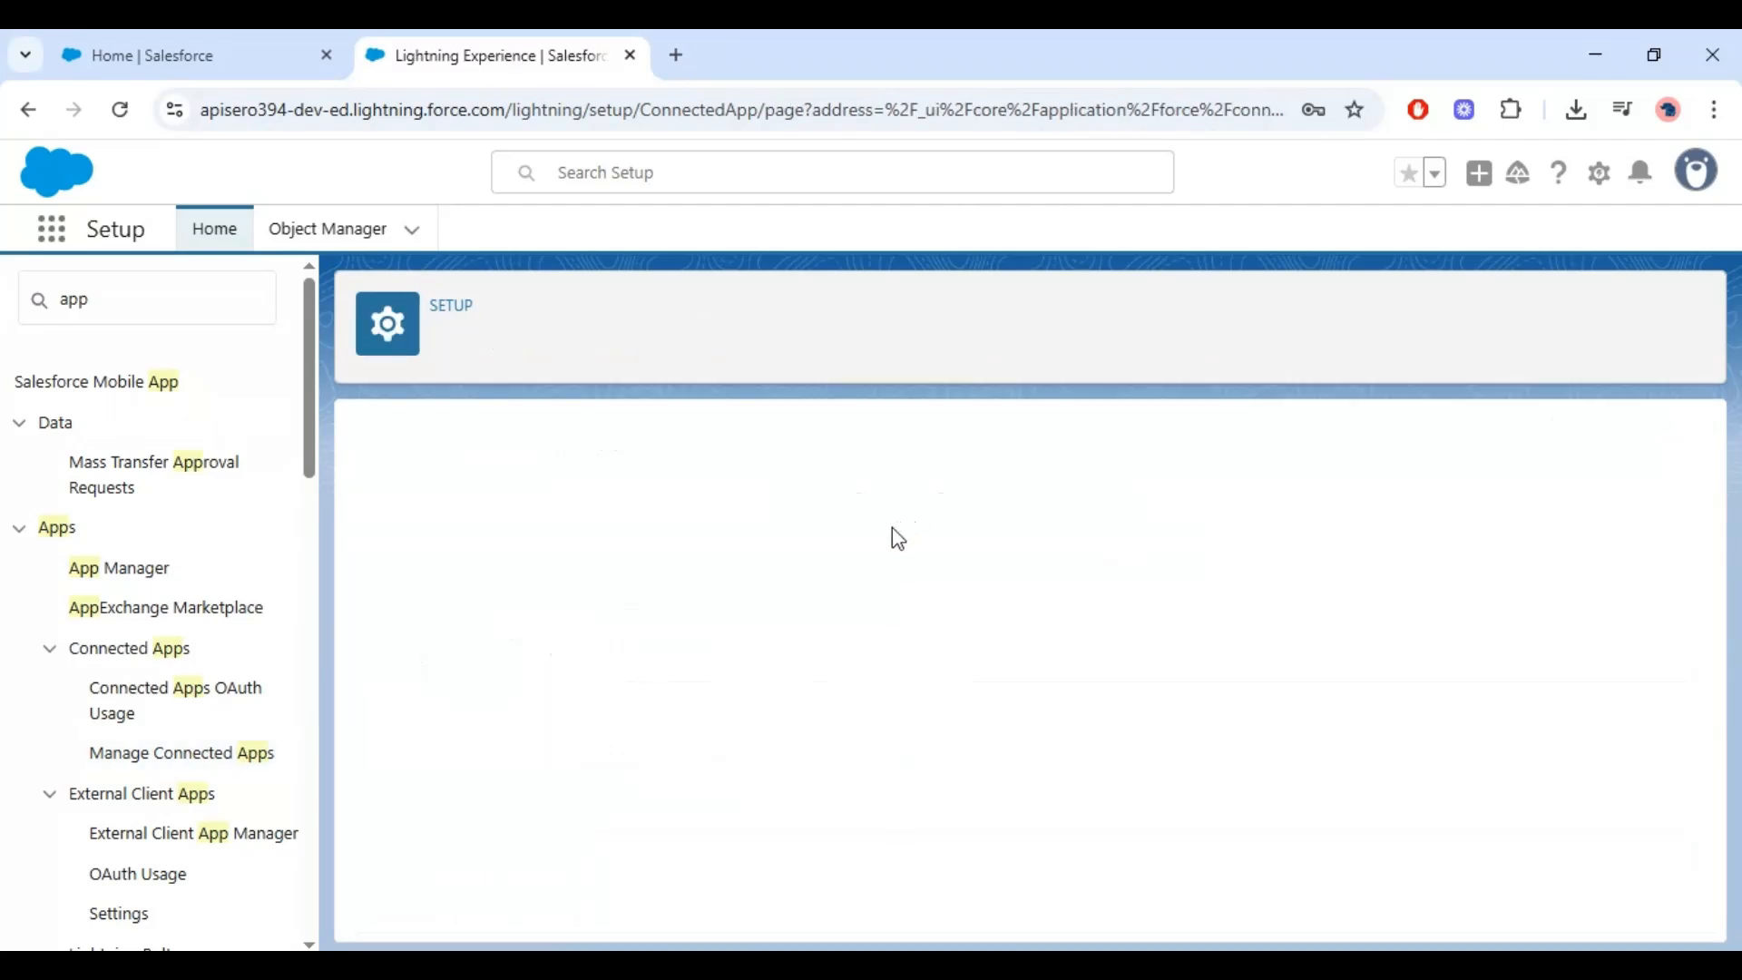
pyautogui.scroll(-15, 791, 586)
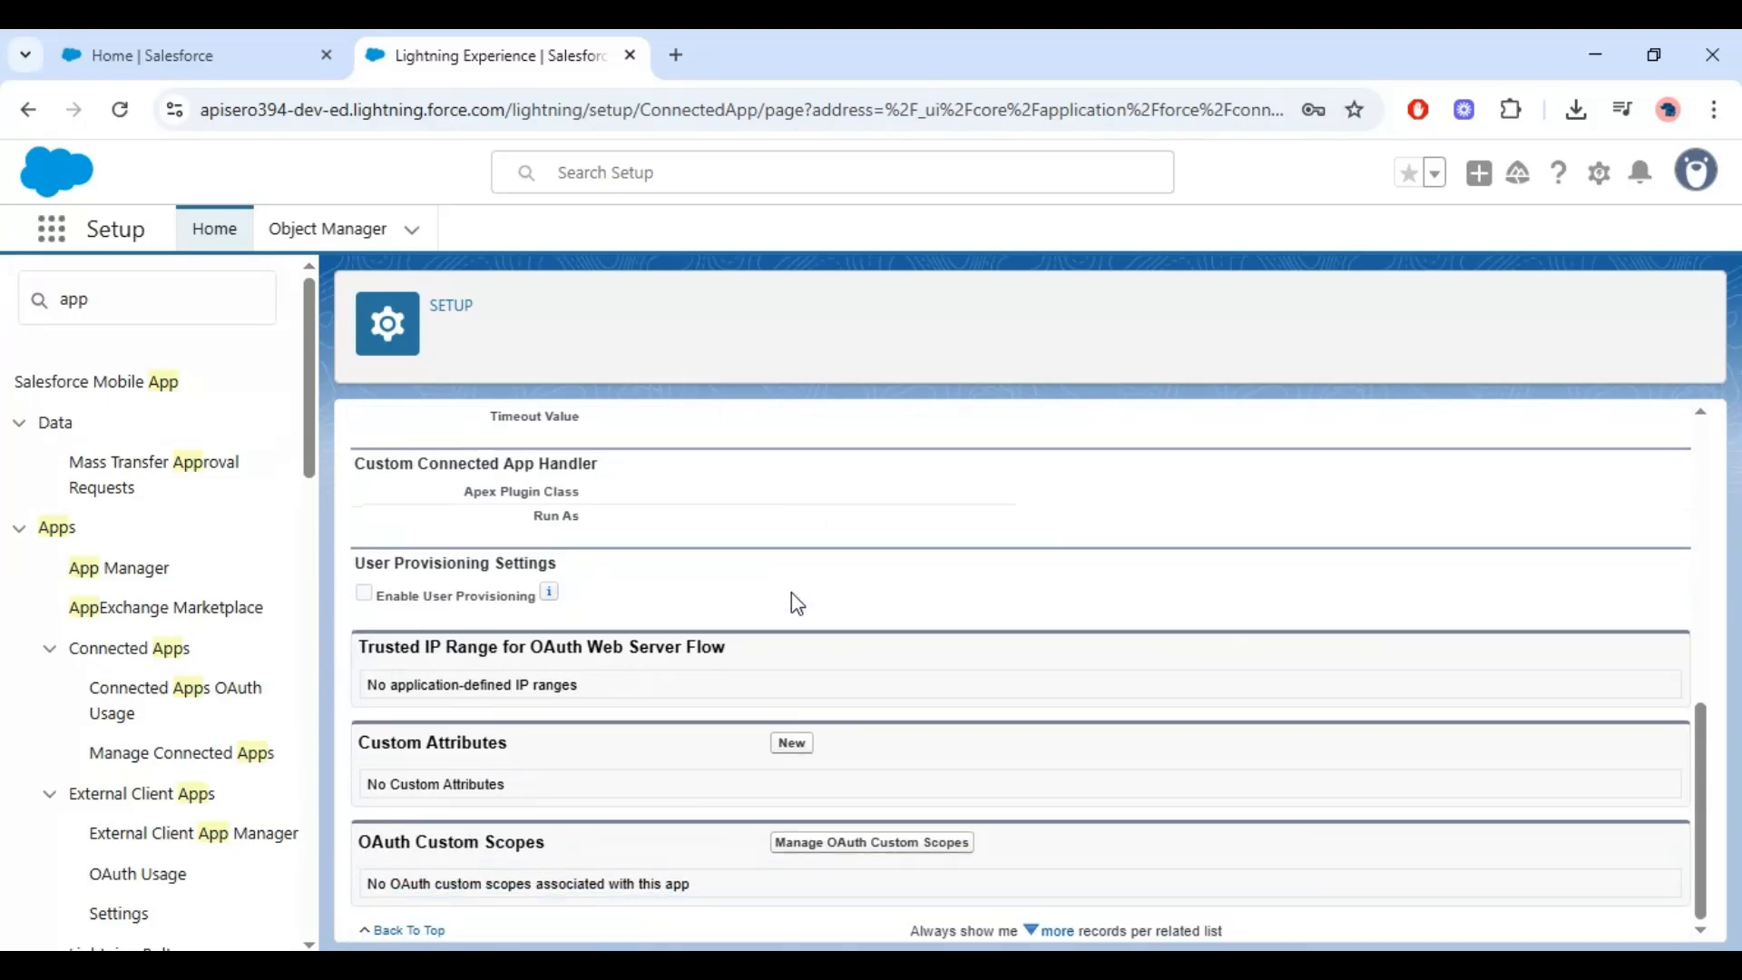
pyautogui.scroll(15, 798, 581)
# - Set Permitted Users to 'Admin approved users are pre-authorized', accept the warning, and save
pyautogui.click(812, 491)
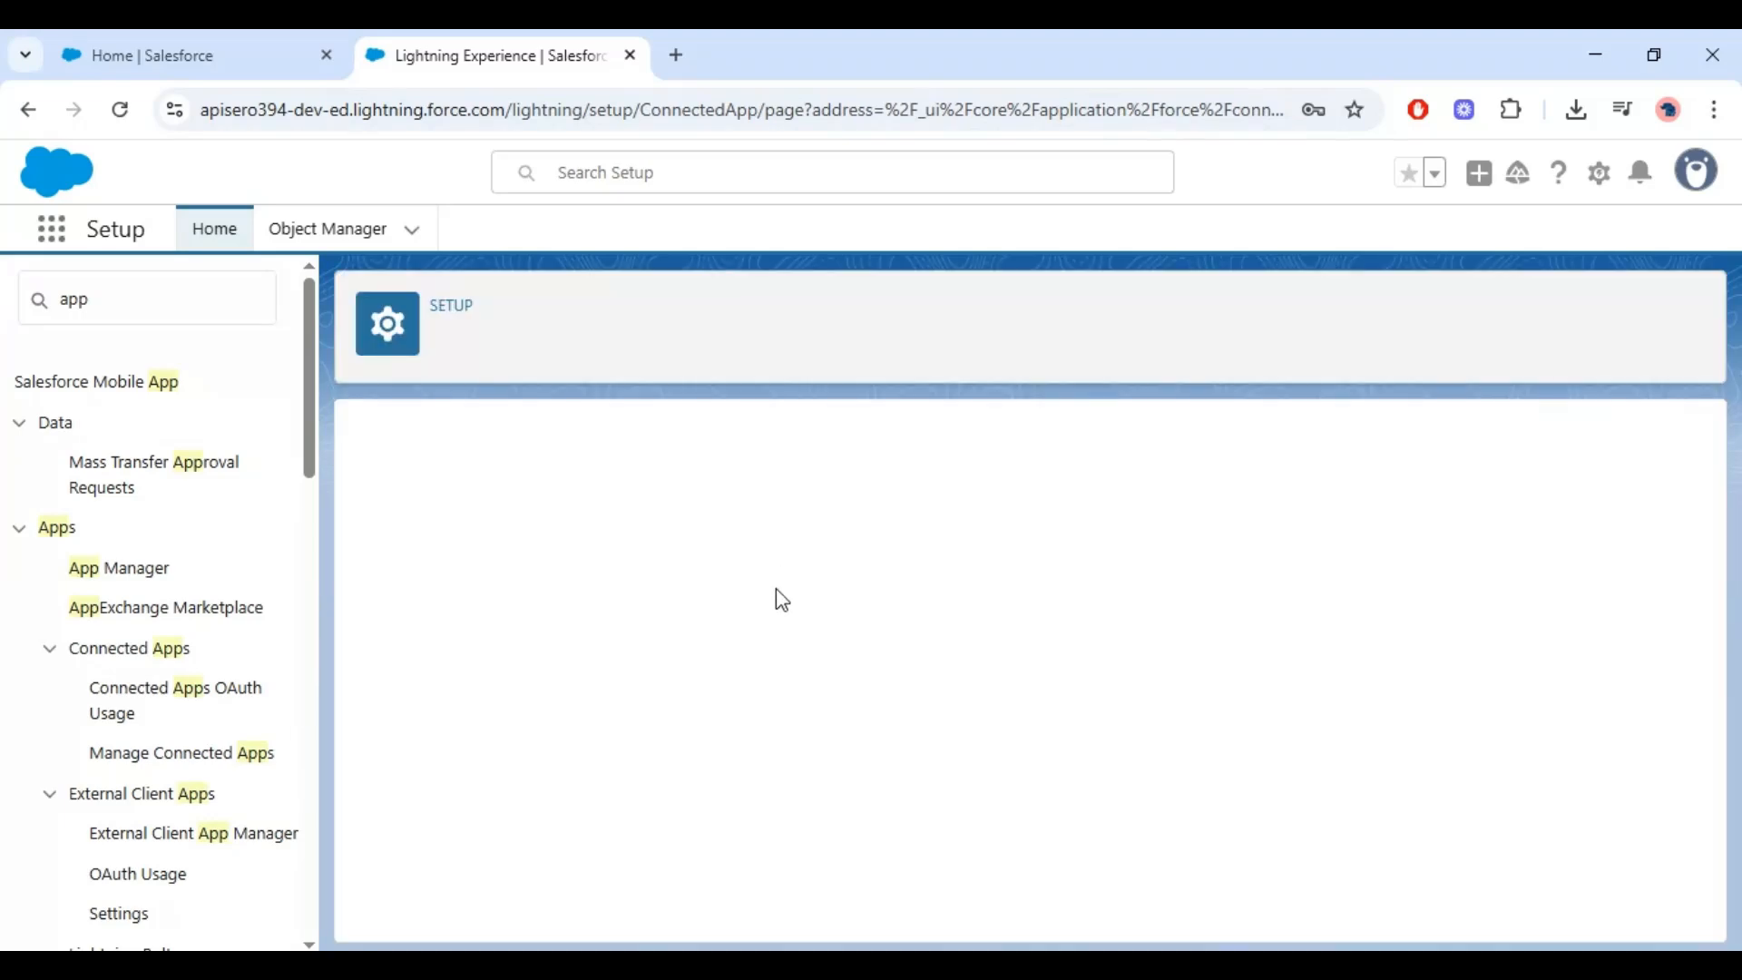
pyautogui.scroll(-3, 735, 767)
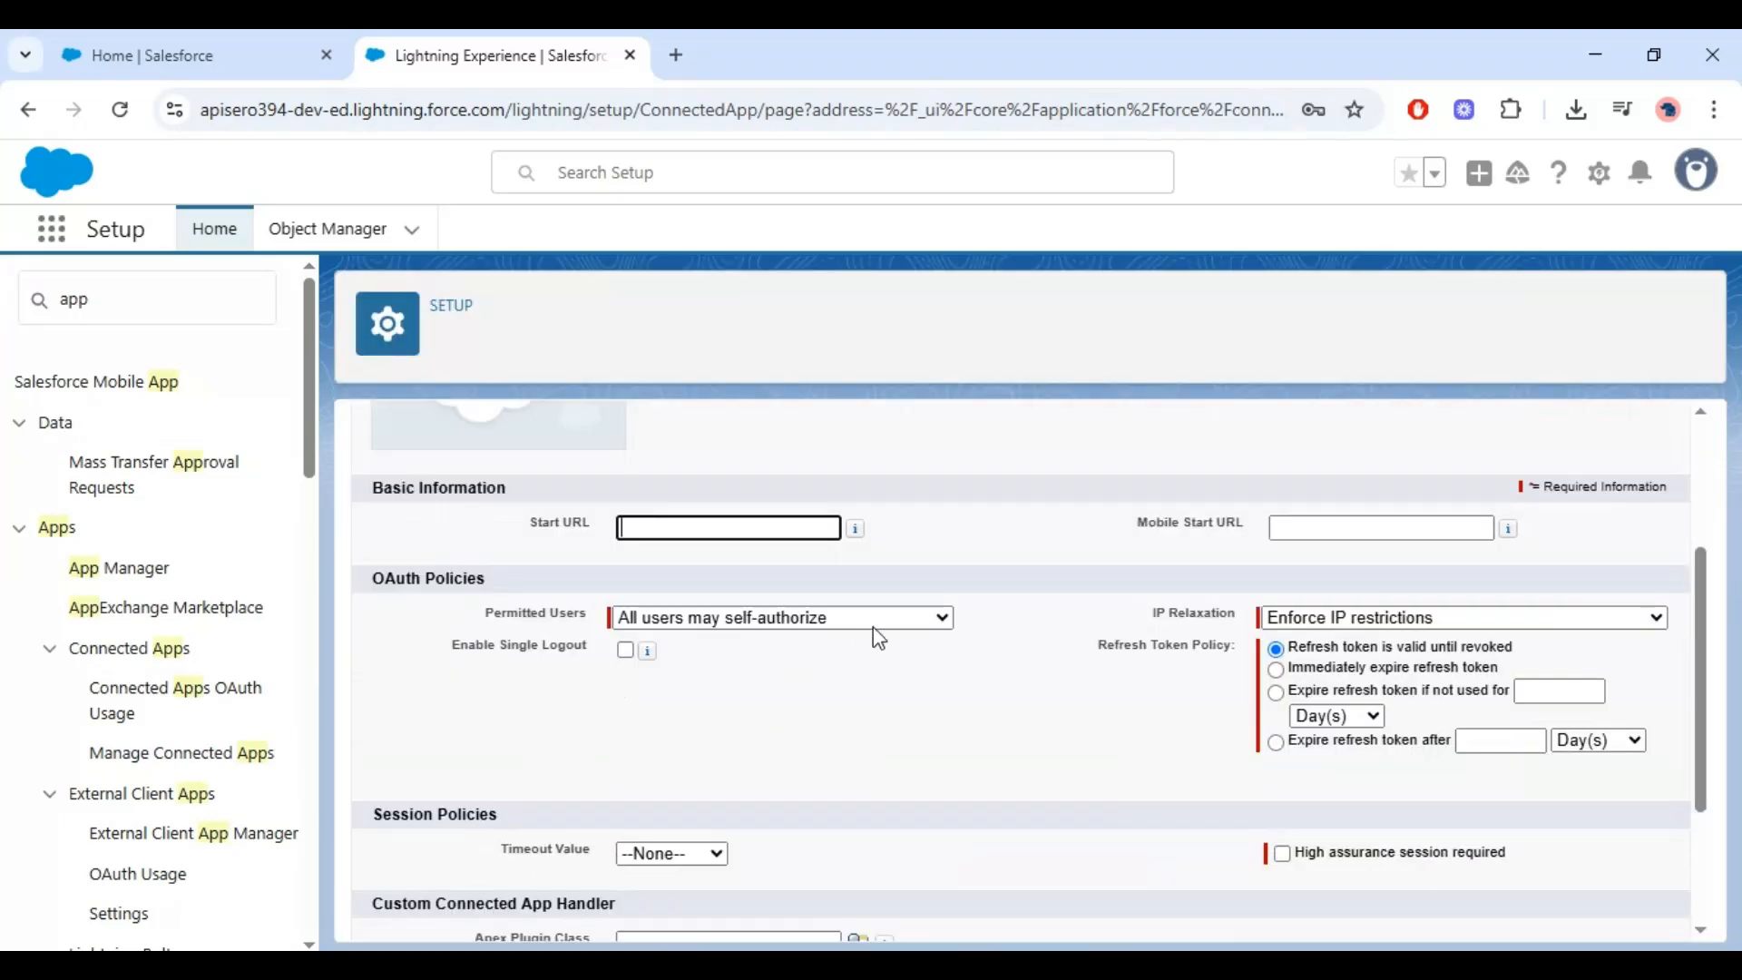
pyautogui.click(946, 619)
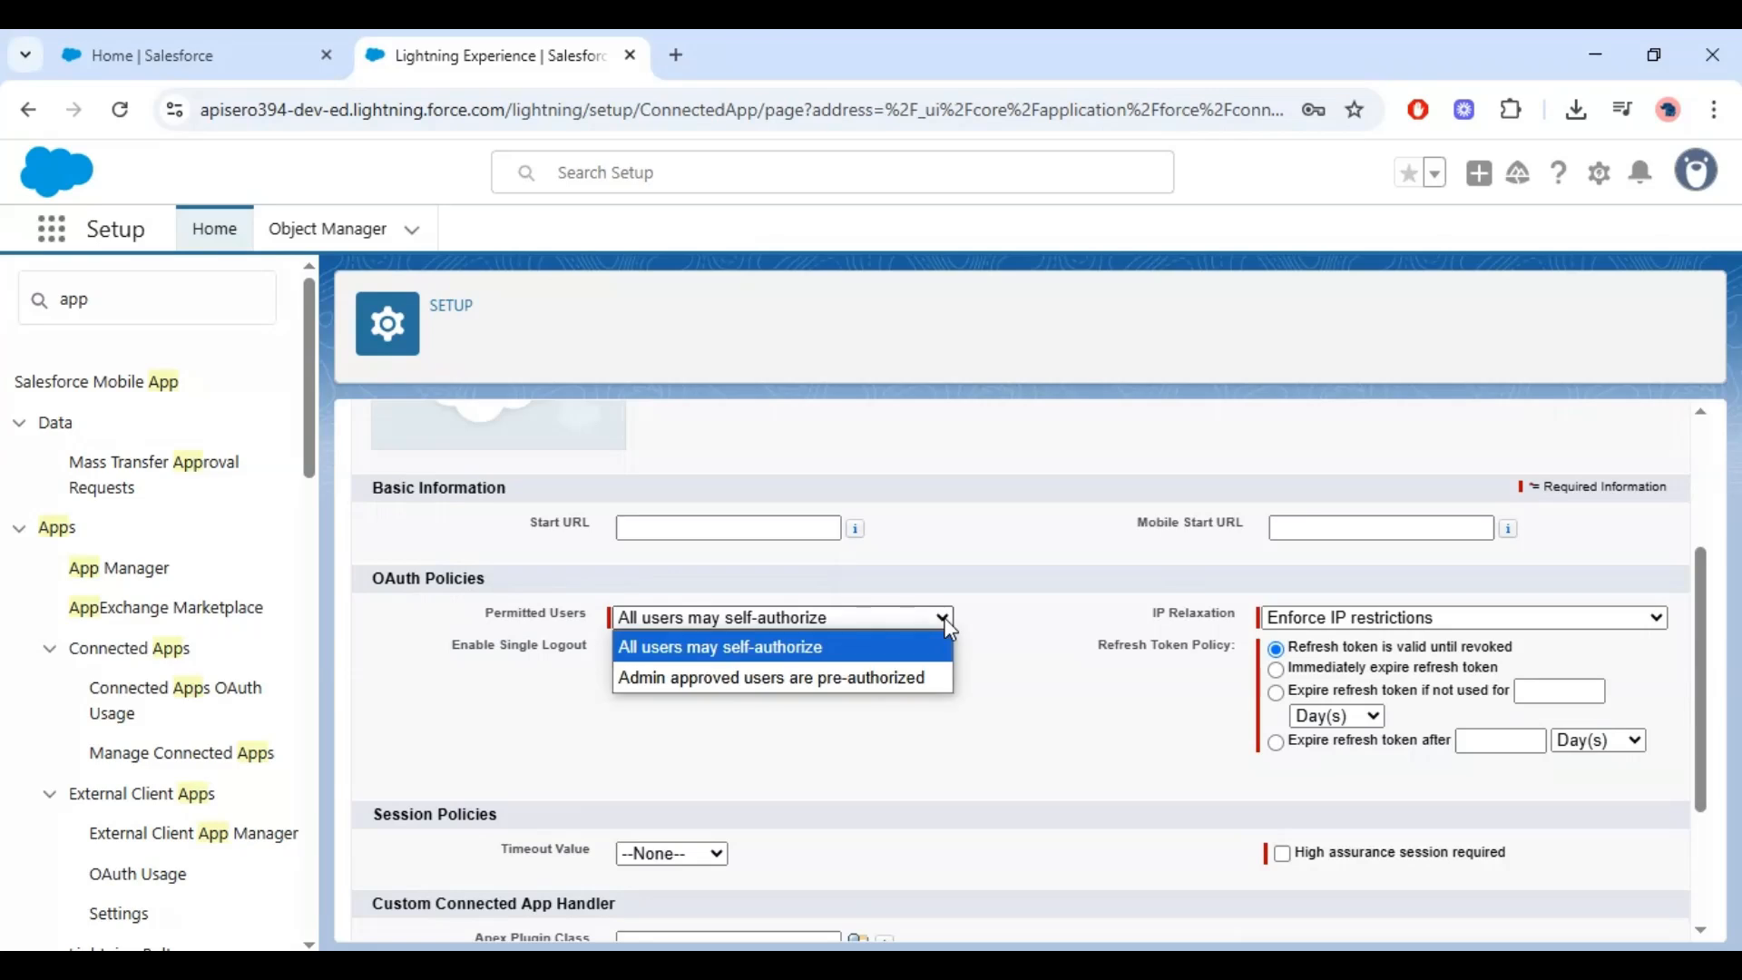
pyautogui.click(837, 678)
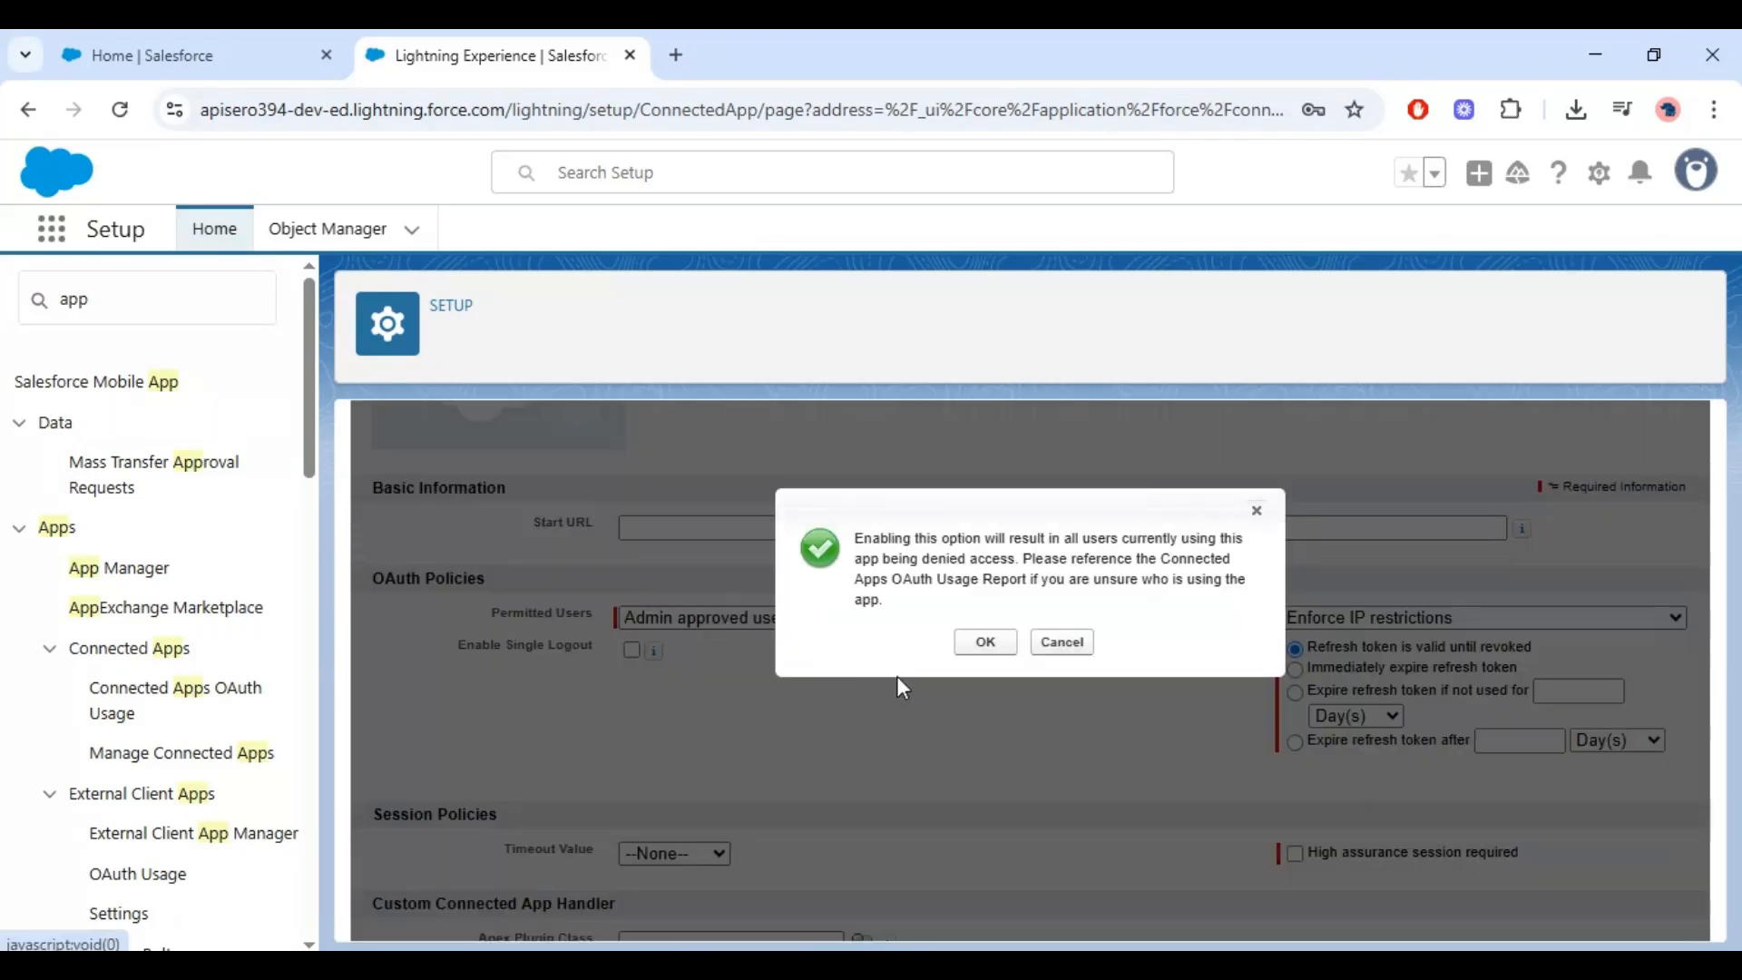
pyautogui.click(985, 643)
pyautogui.scroll(3, 557, 603)
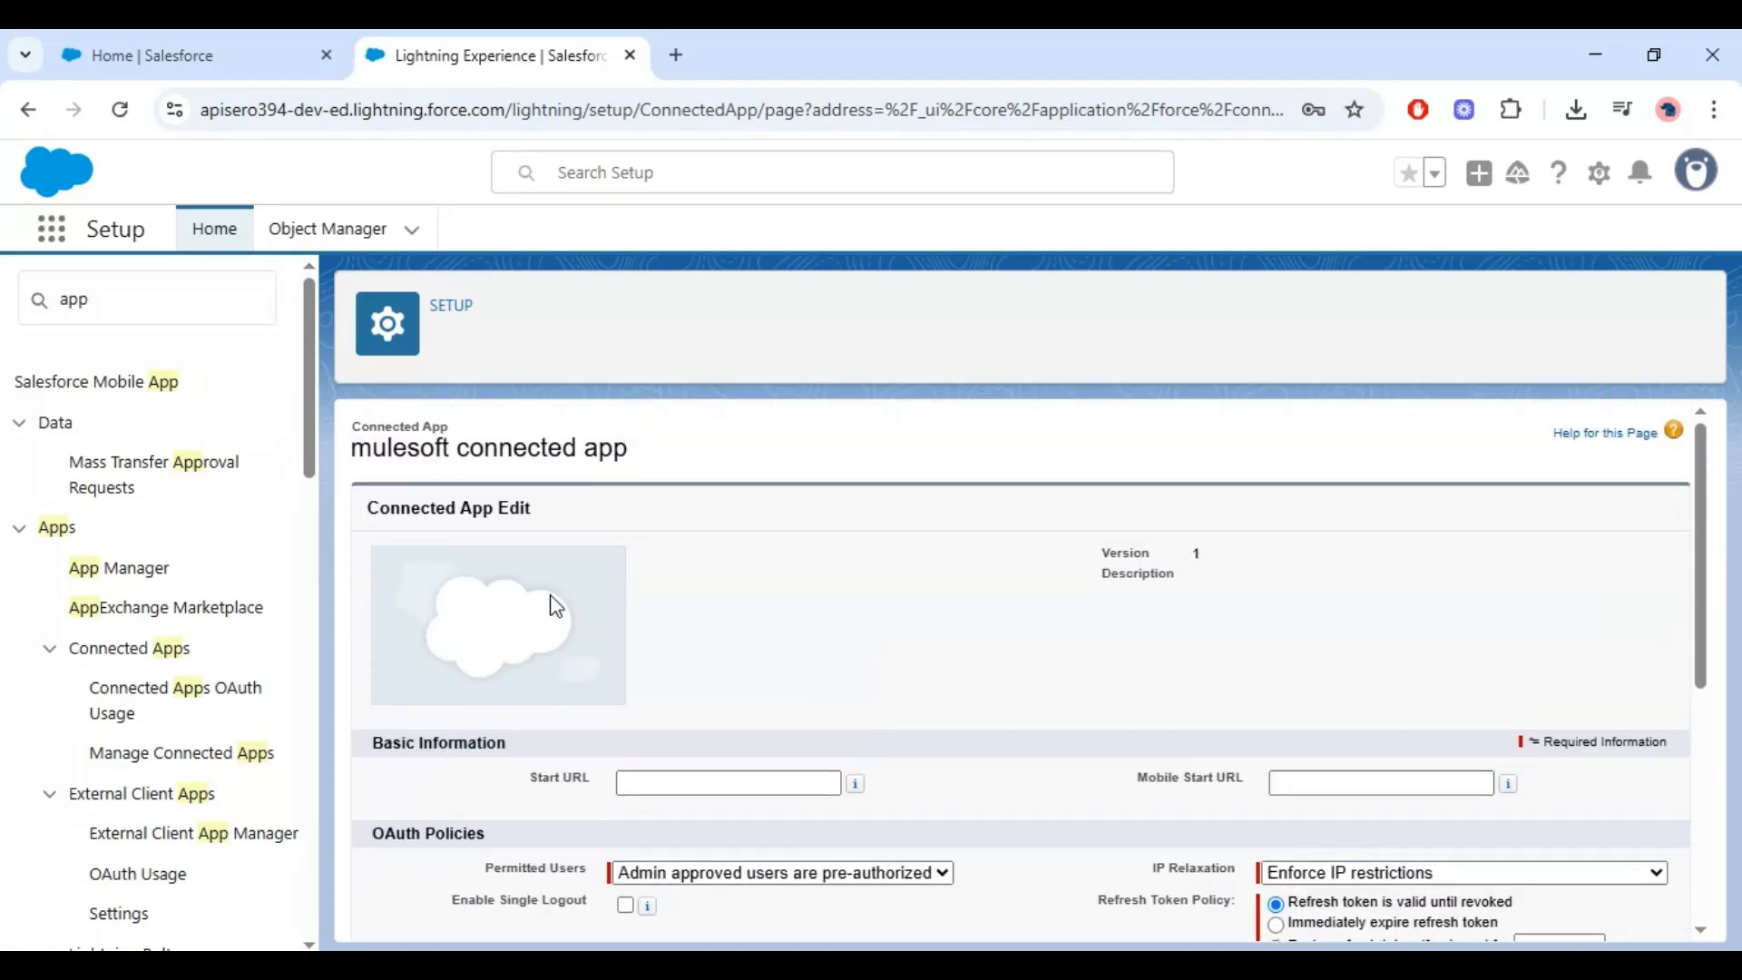
pyautogui.scroll(-5, 912, 494)
pyautogui.scroll(5, 912, 494)
pyautogui.scroll(-5, 1074, 568)
pyautogui.click(777, 908)
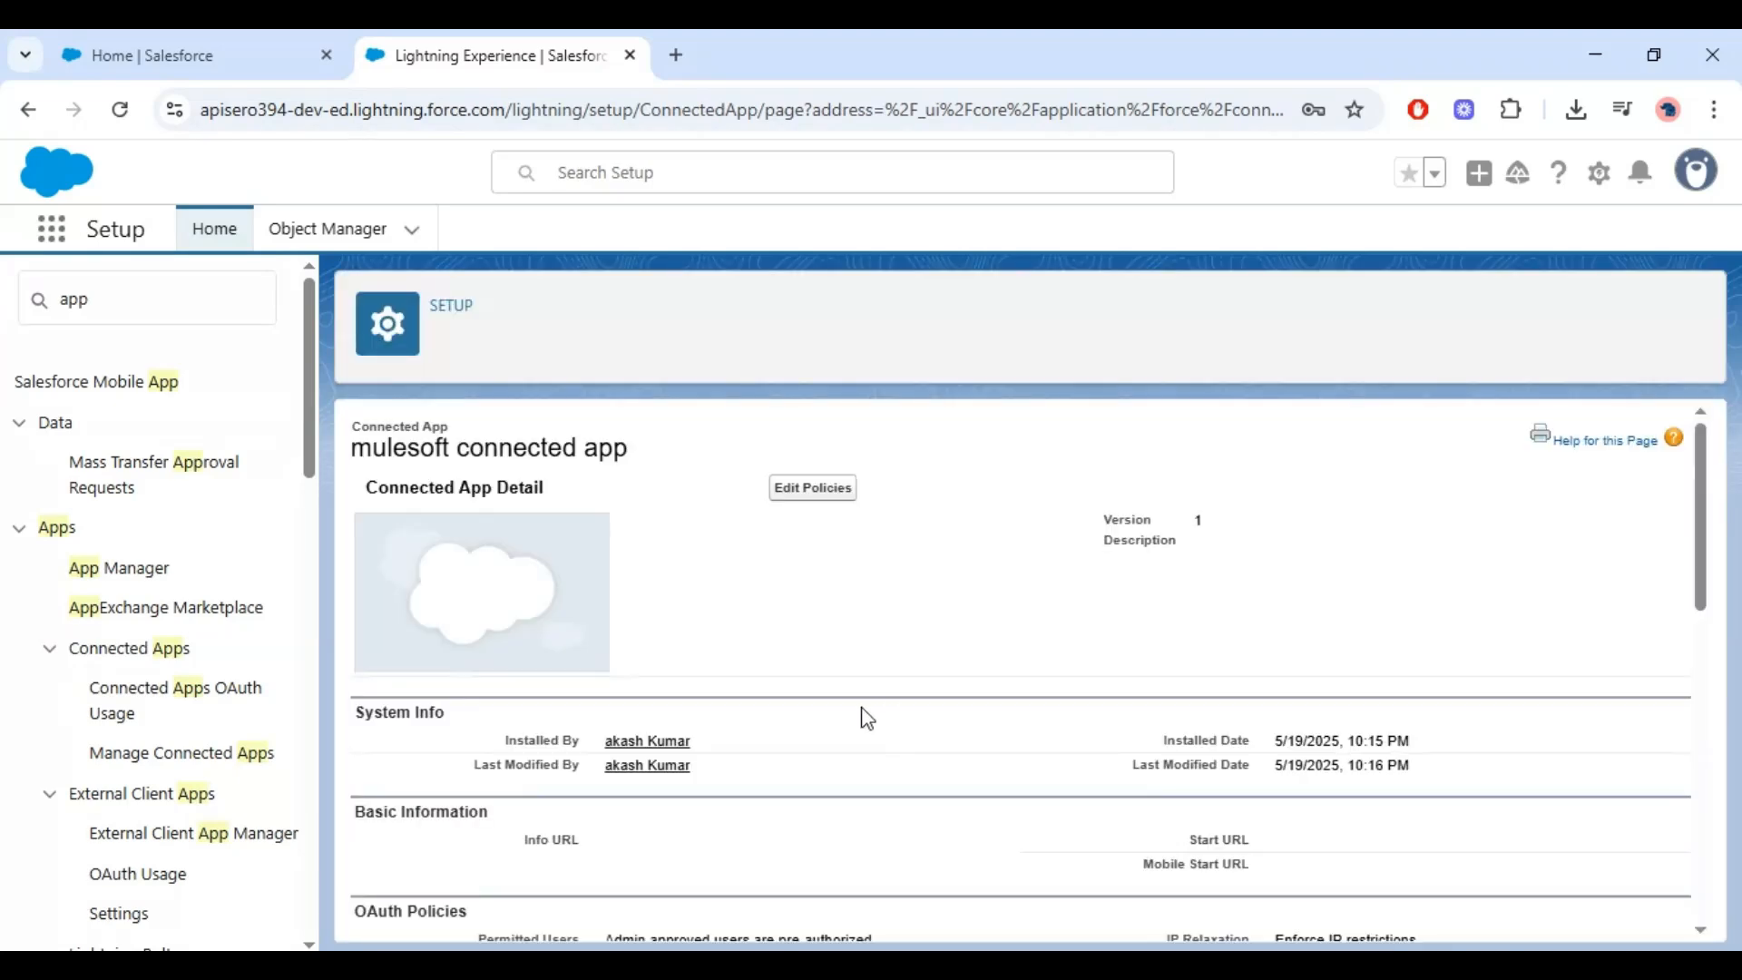
pyautogui.scroll(-10, 867, 719)
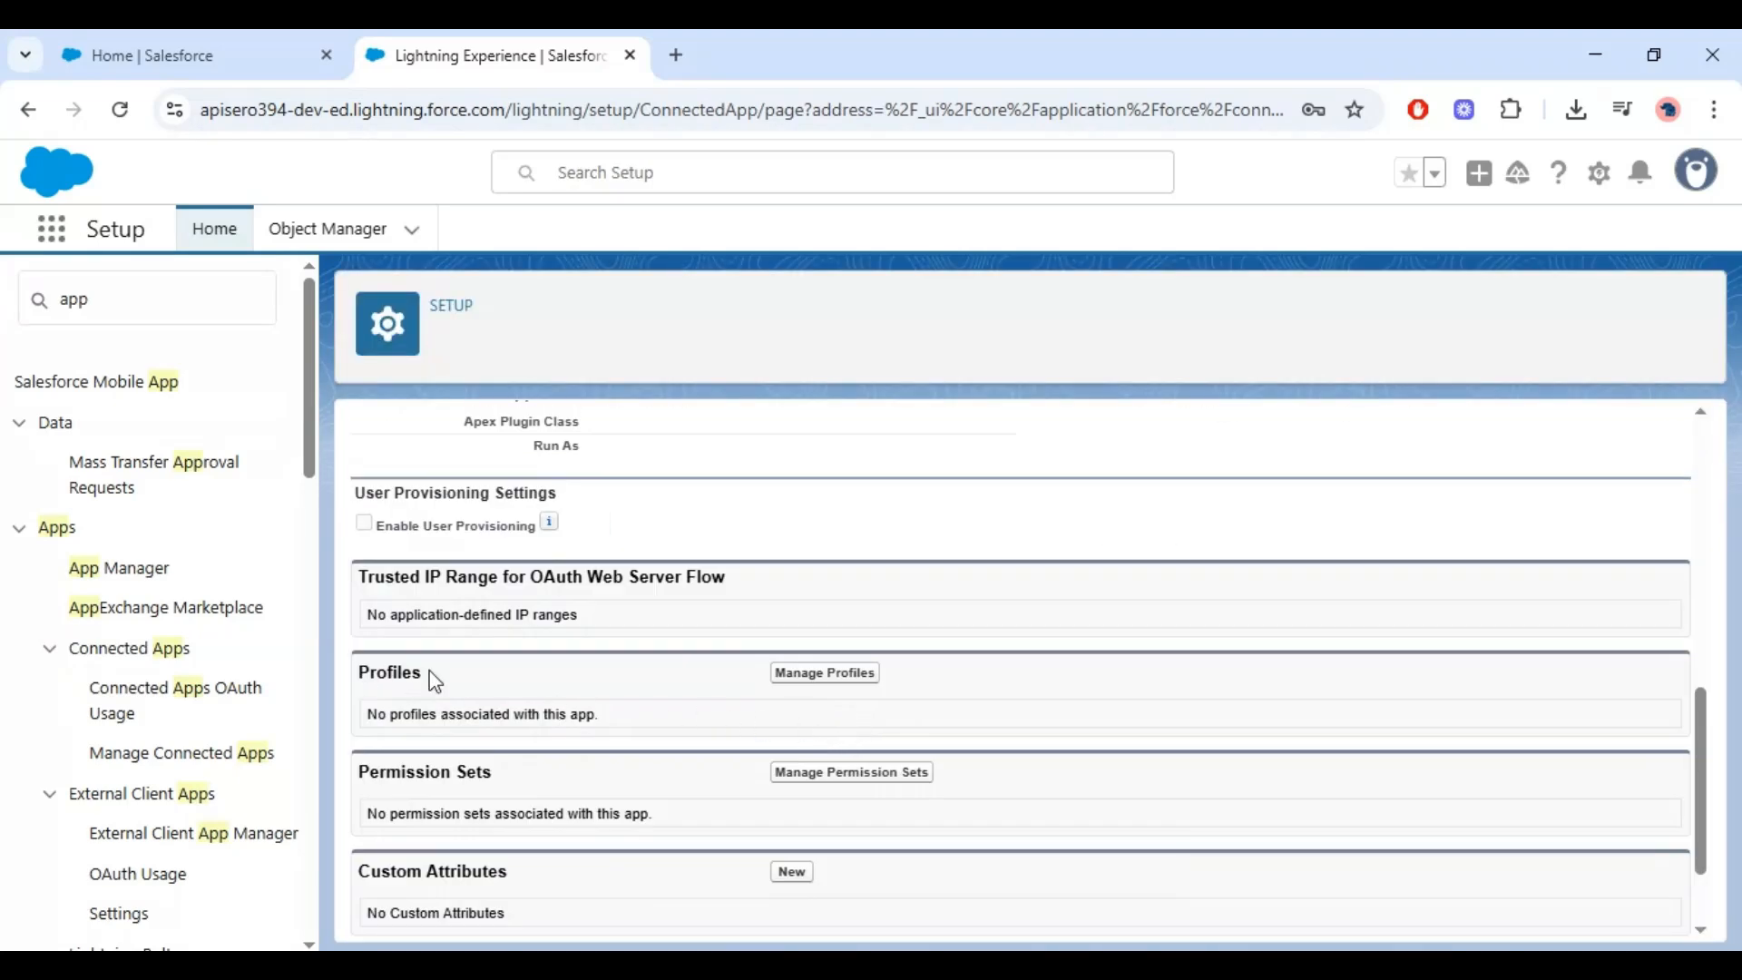
# - Check System Administrator under Manage Profiles, save, and return to App Manager
pyautogui.click(807, 676)
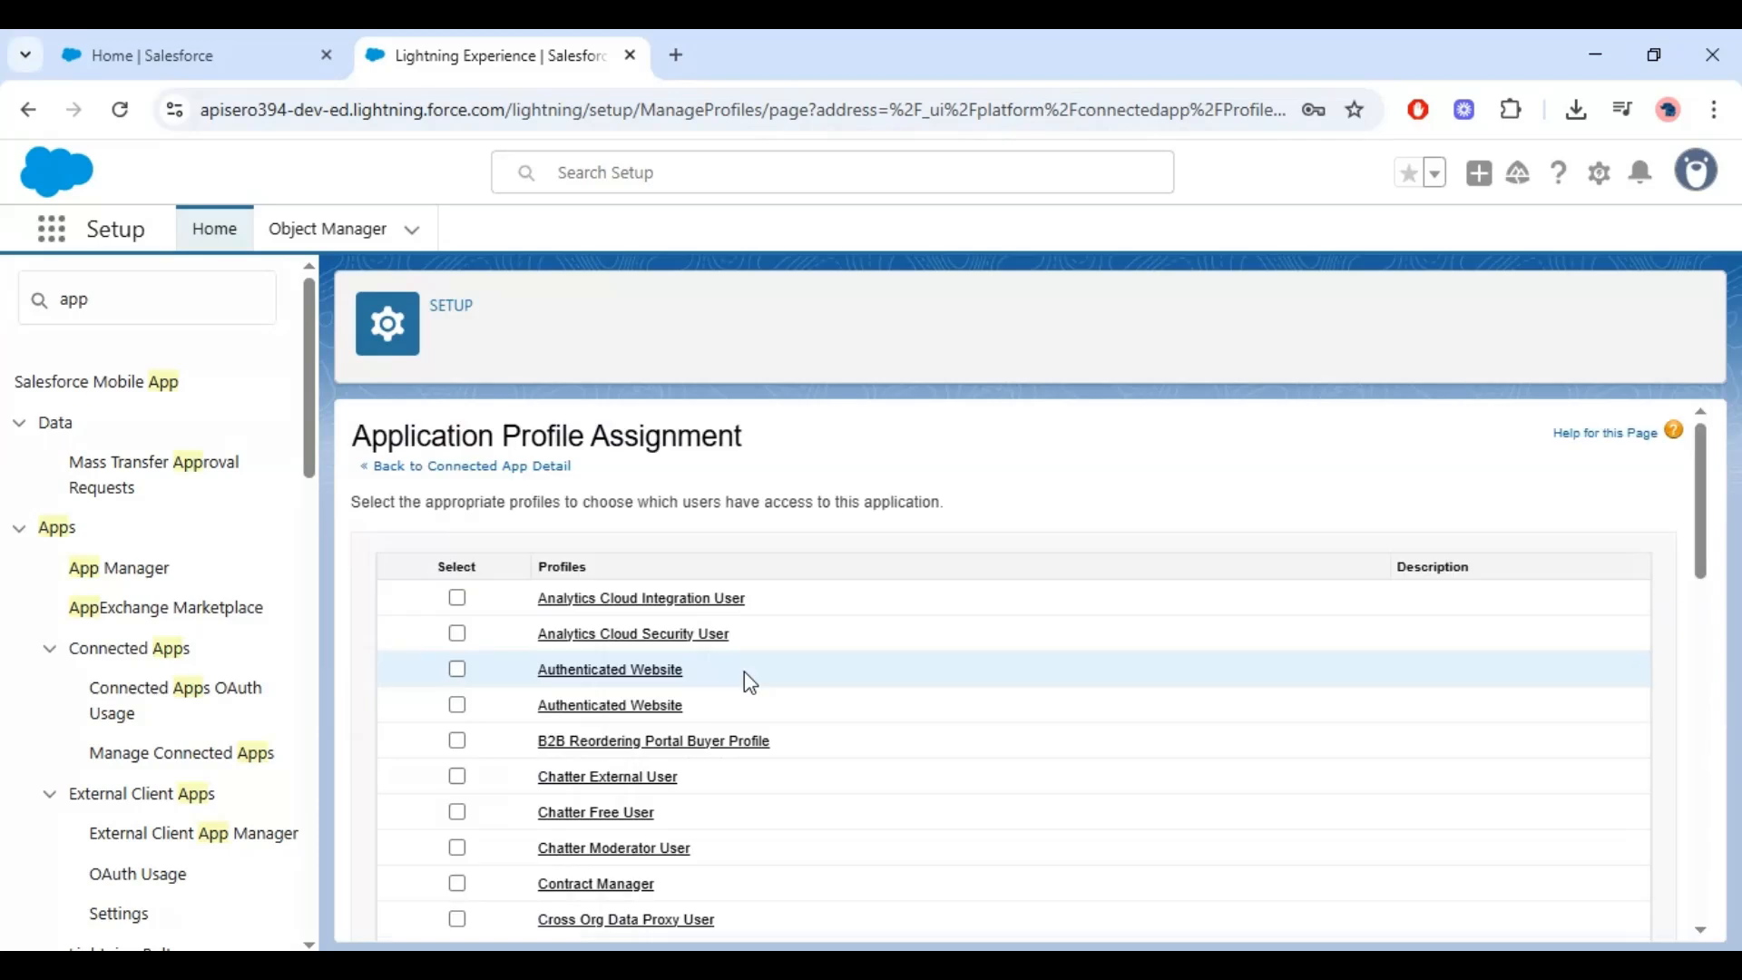
pyautogui.scroll(-6, 489, 823)
pyautogui.scroll(-3, 489, 823)
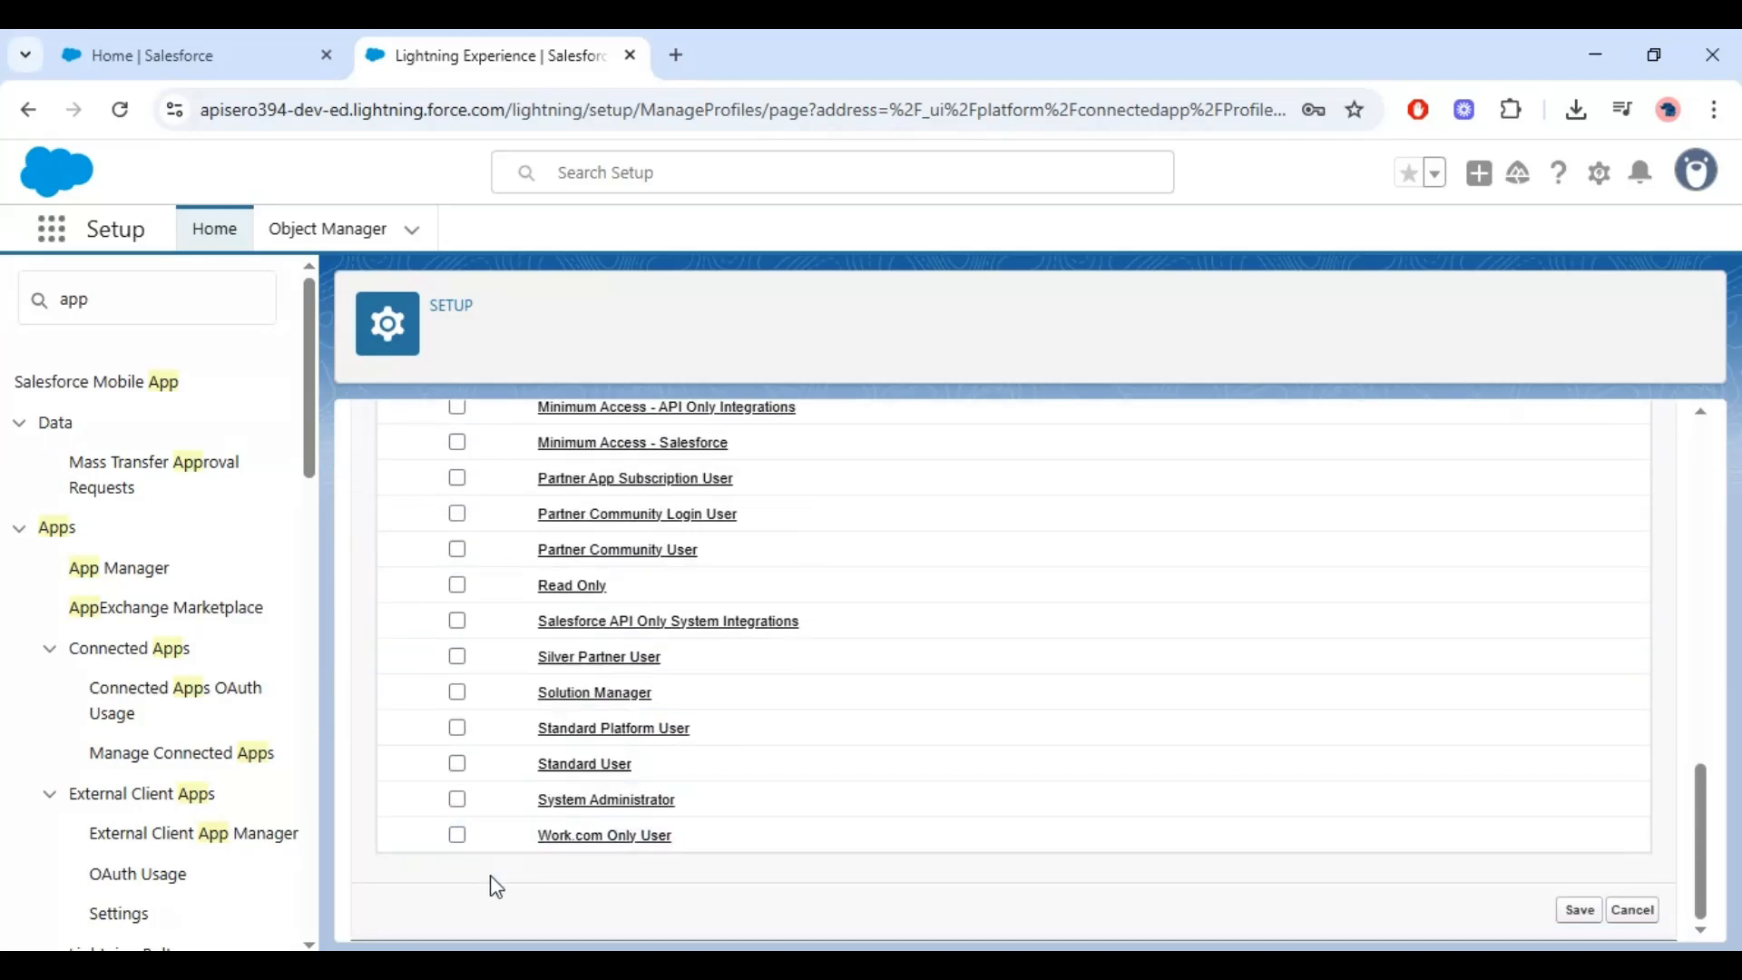
pyautogui.click(457, 800)
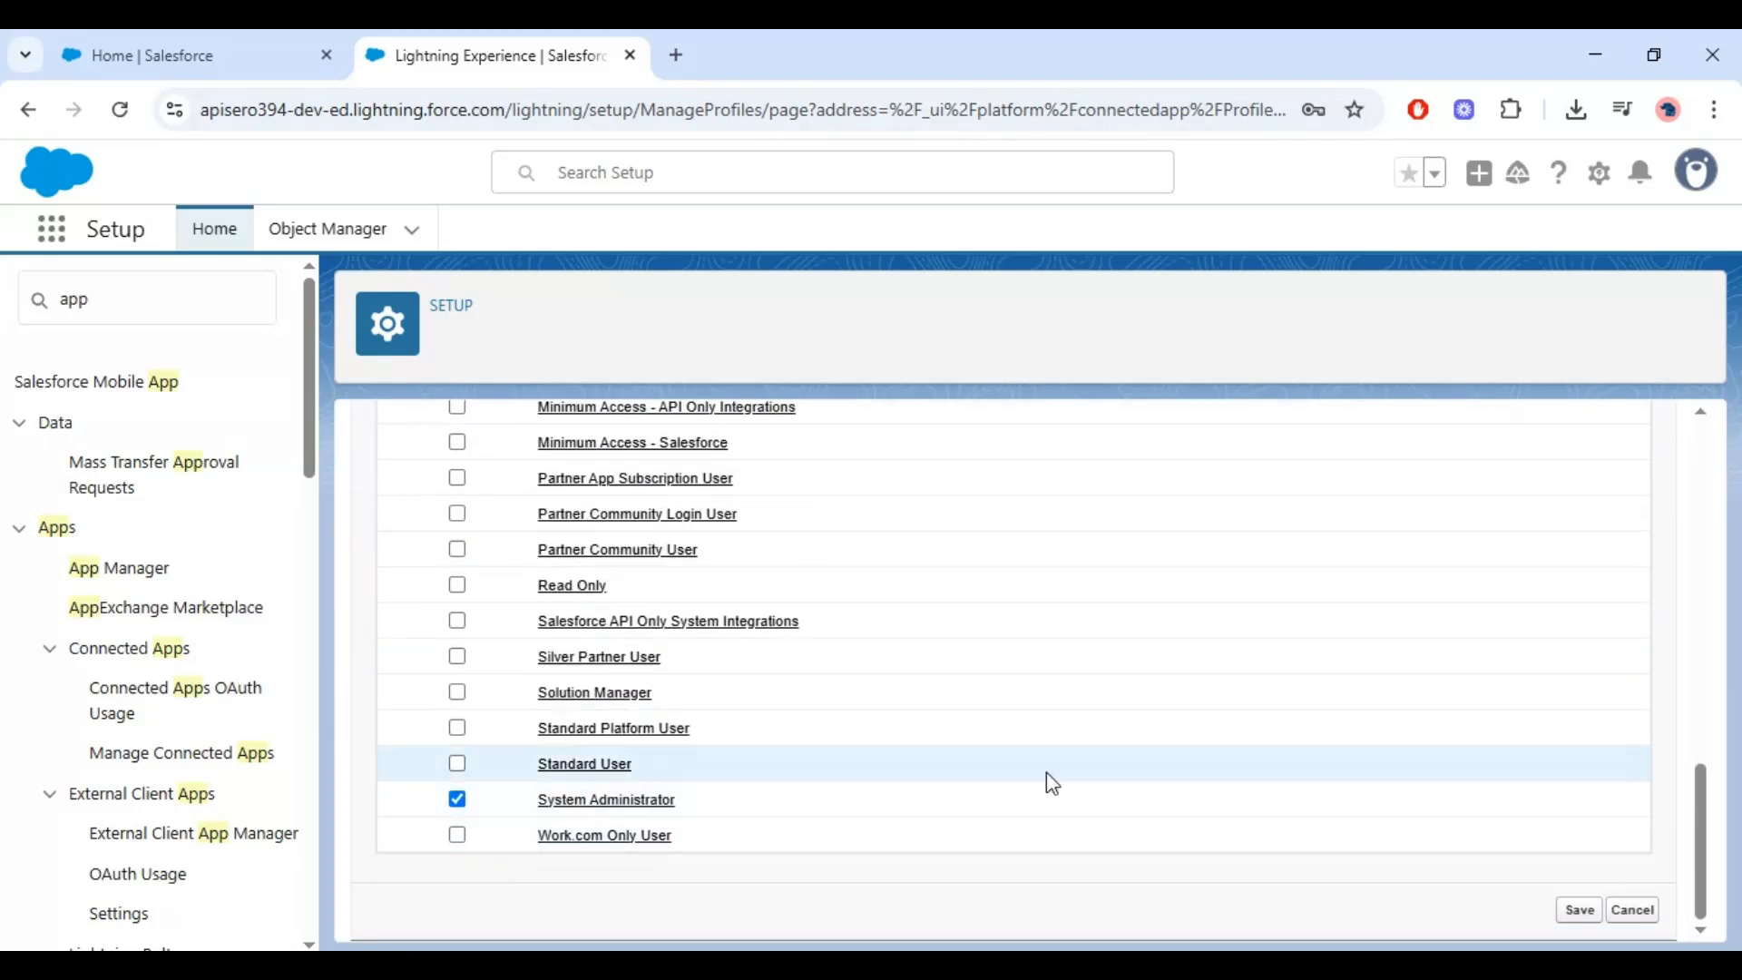
pyautogui.click(1582, 913)
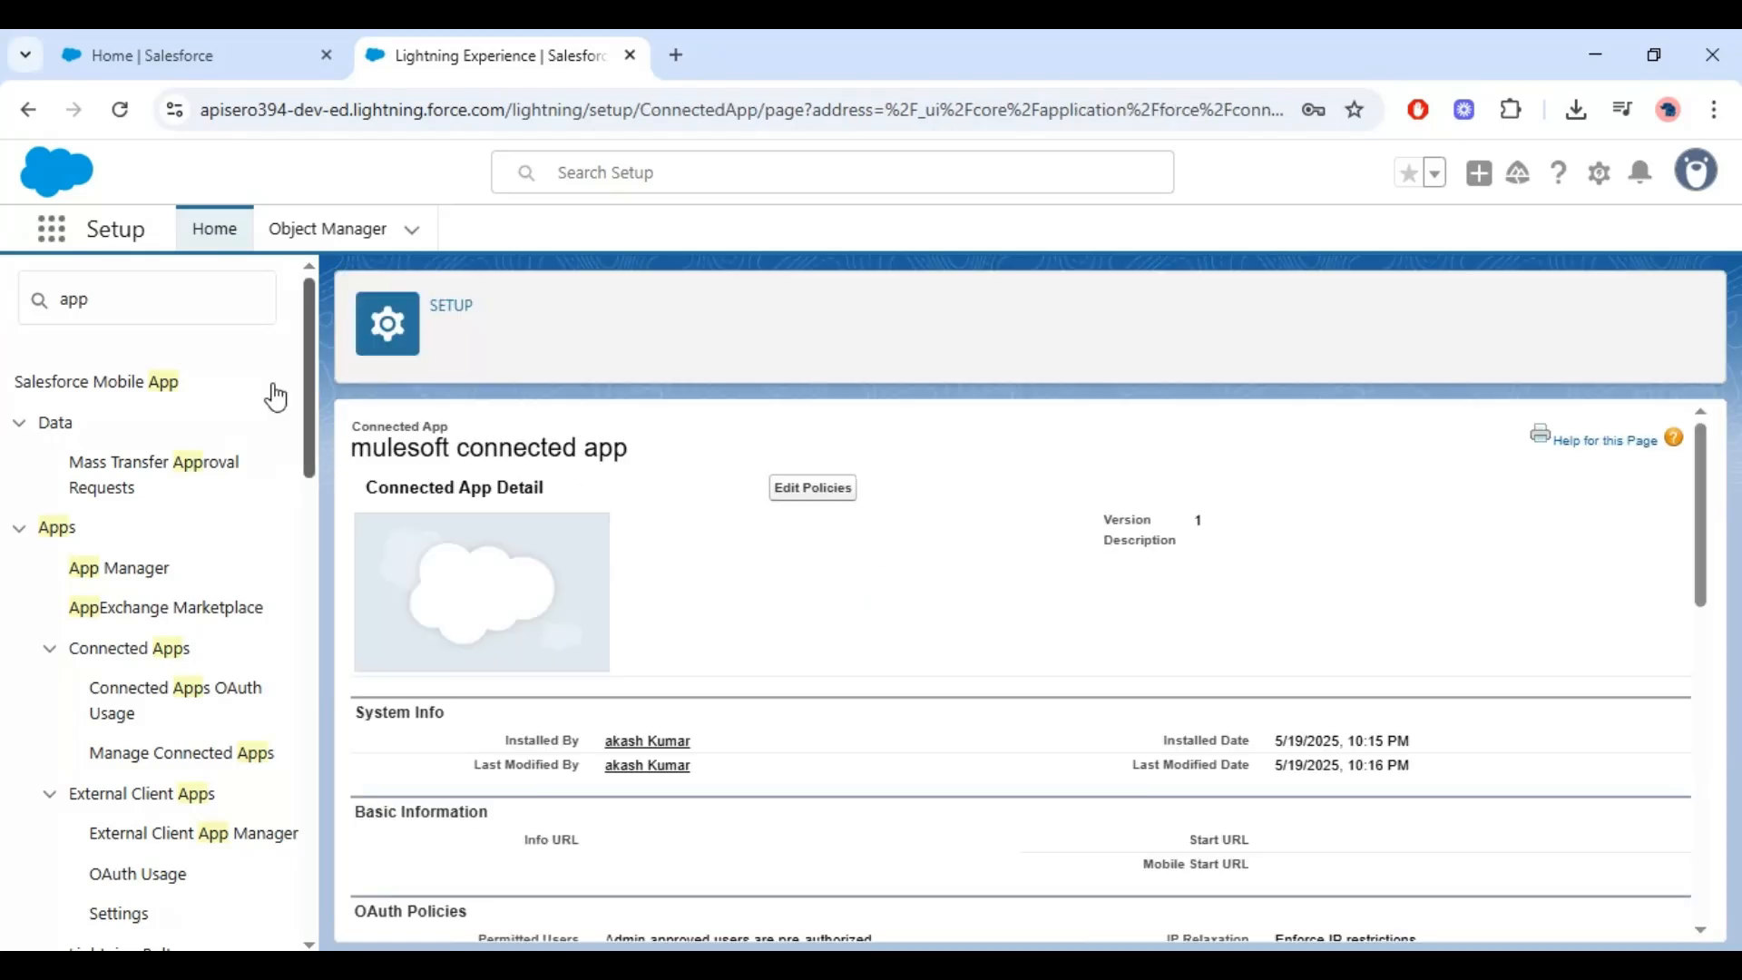
pyautogui.click(145, 570)
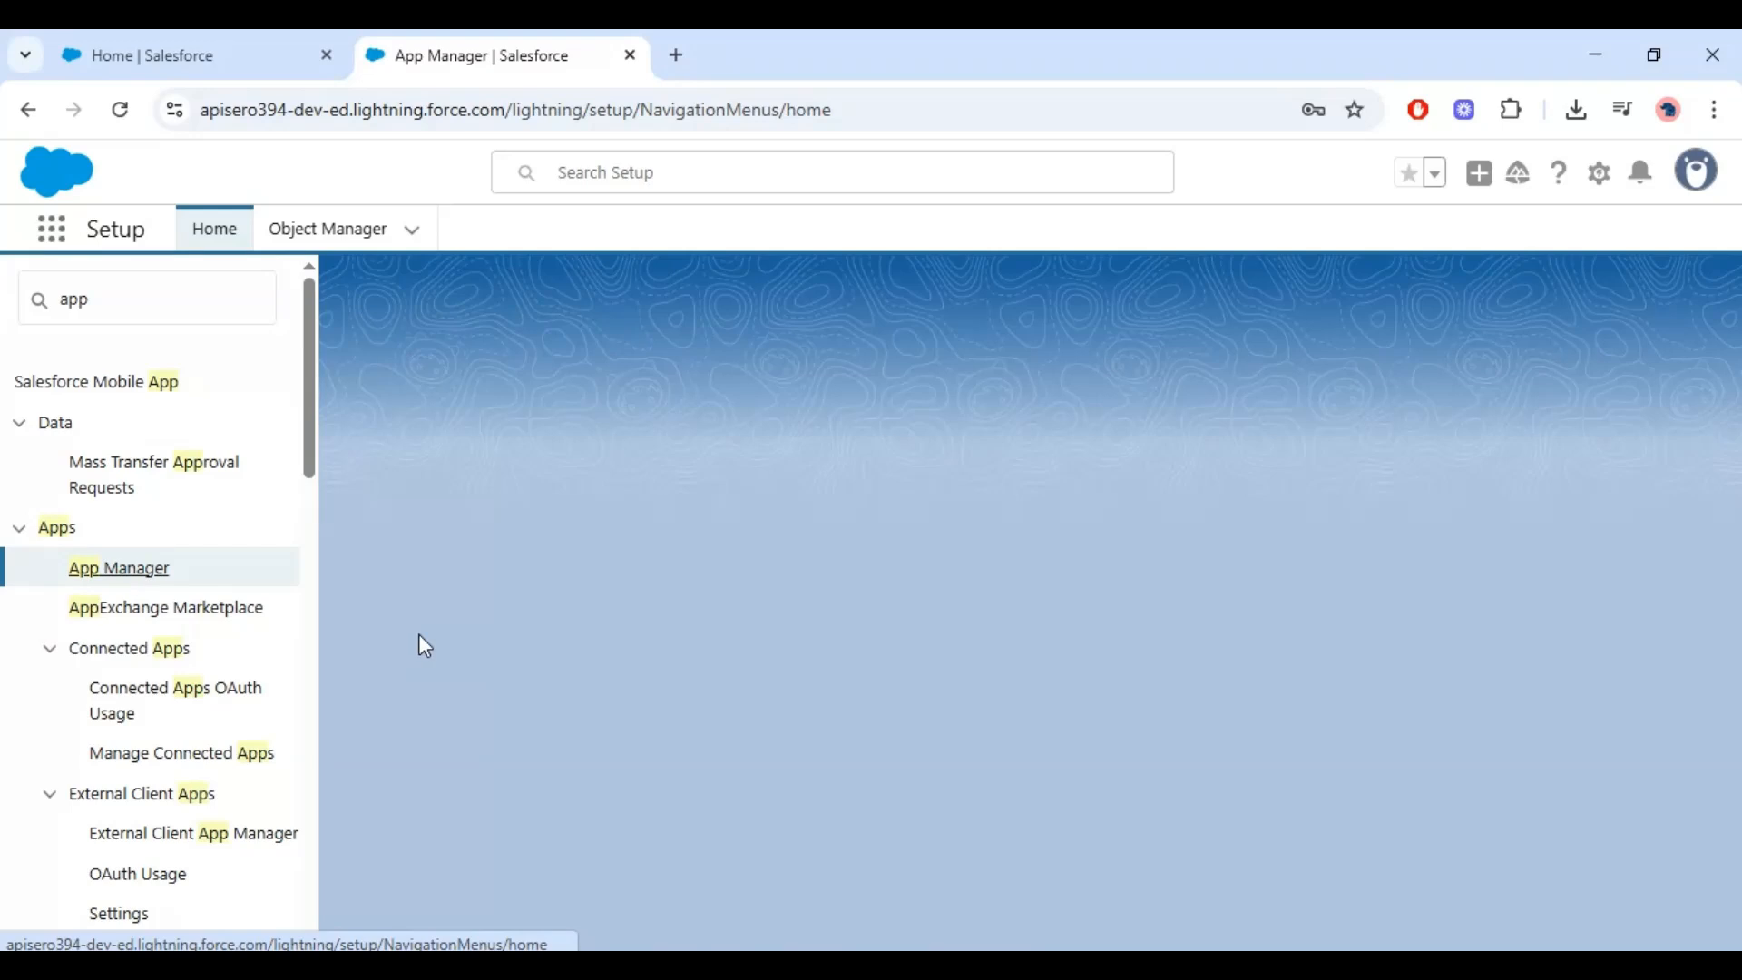
# - Open mulesoft connected app's consumer details and verify with the emailed code
pyautogui.scroll(-4, 439, 701)
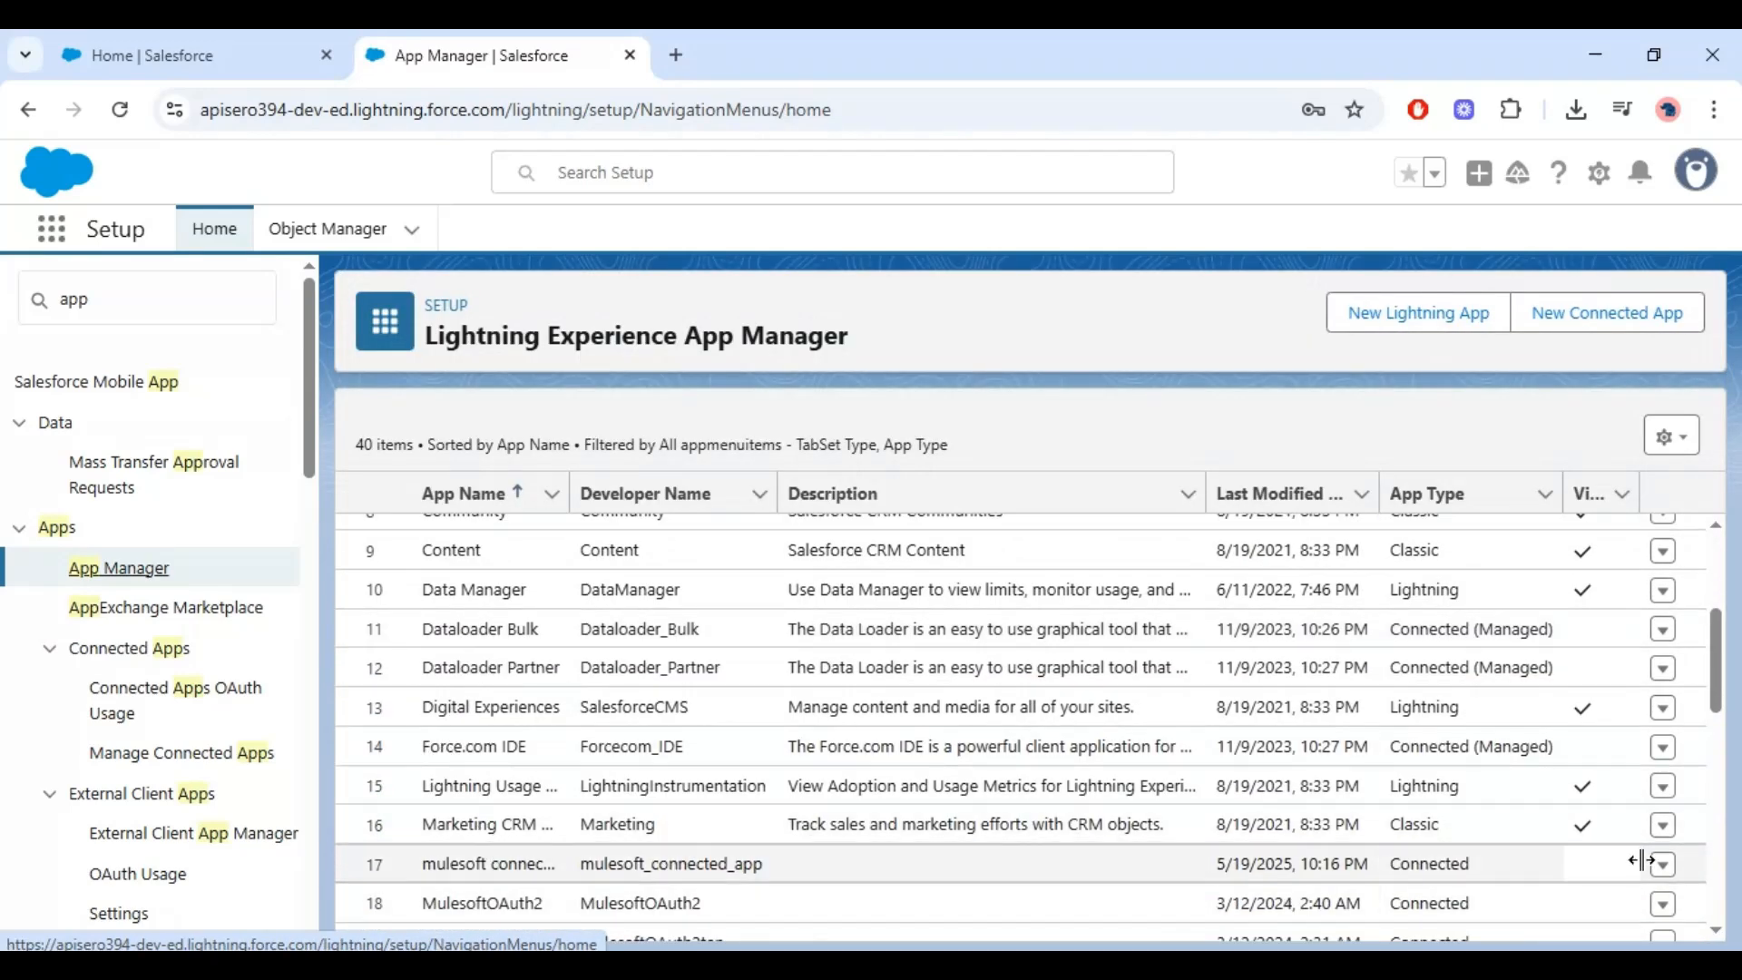
pyautogui.click(1658, 867)
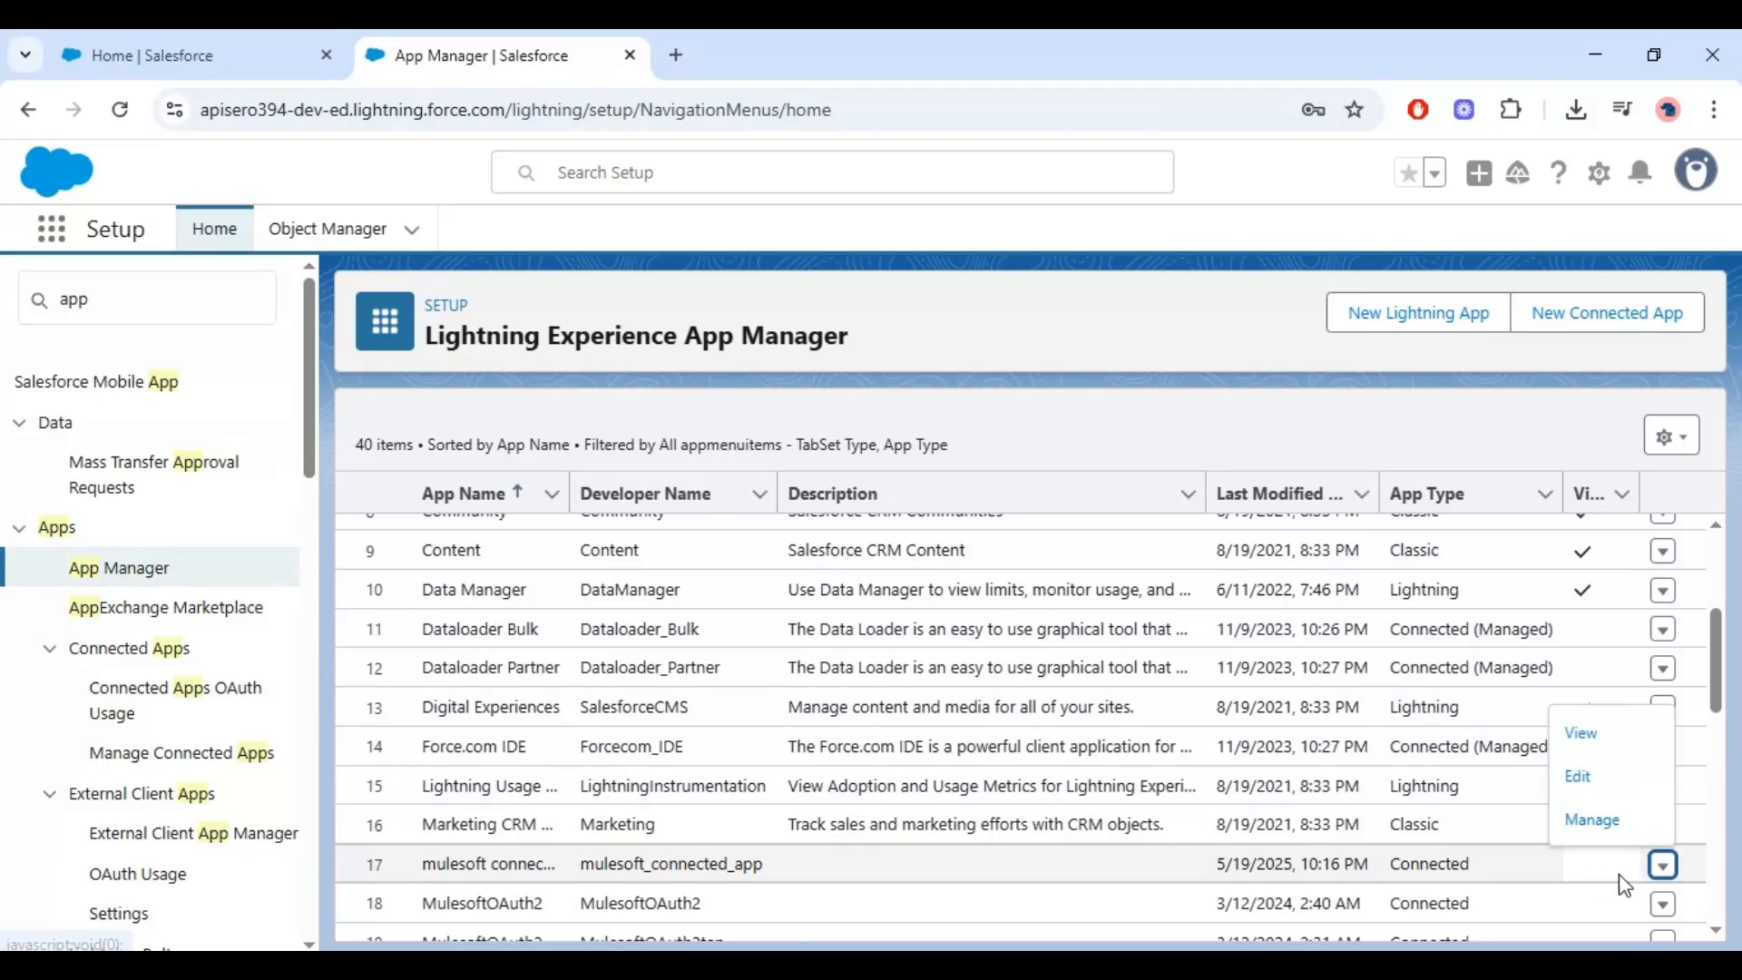
pyautogui.click(1588, 737)
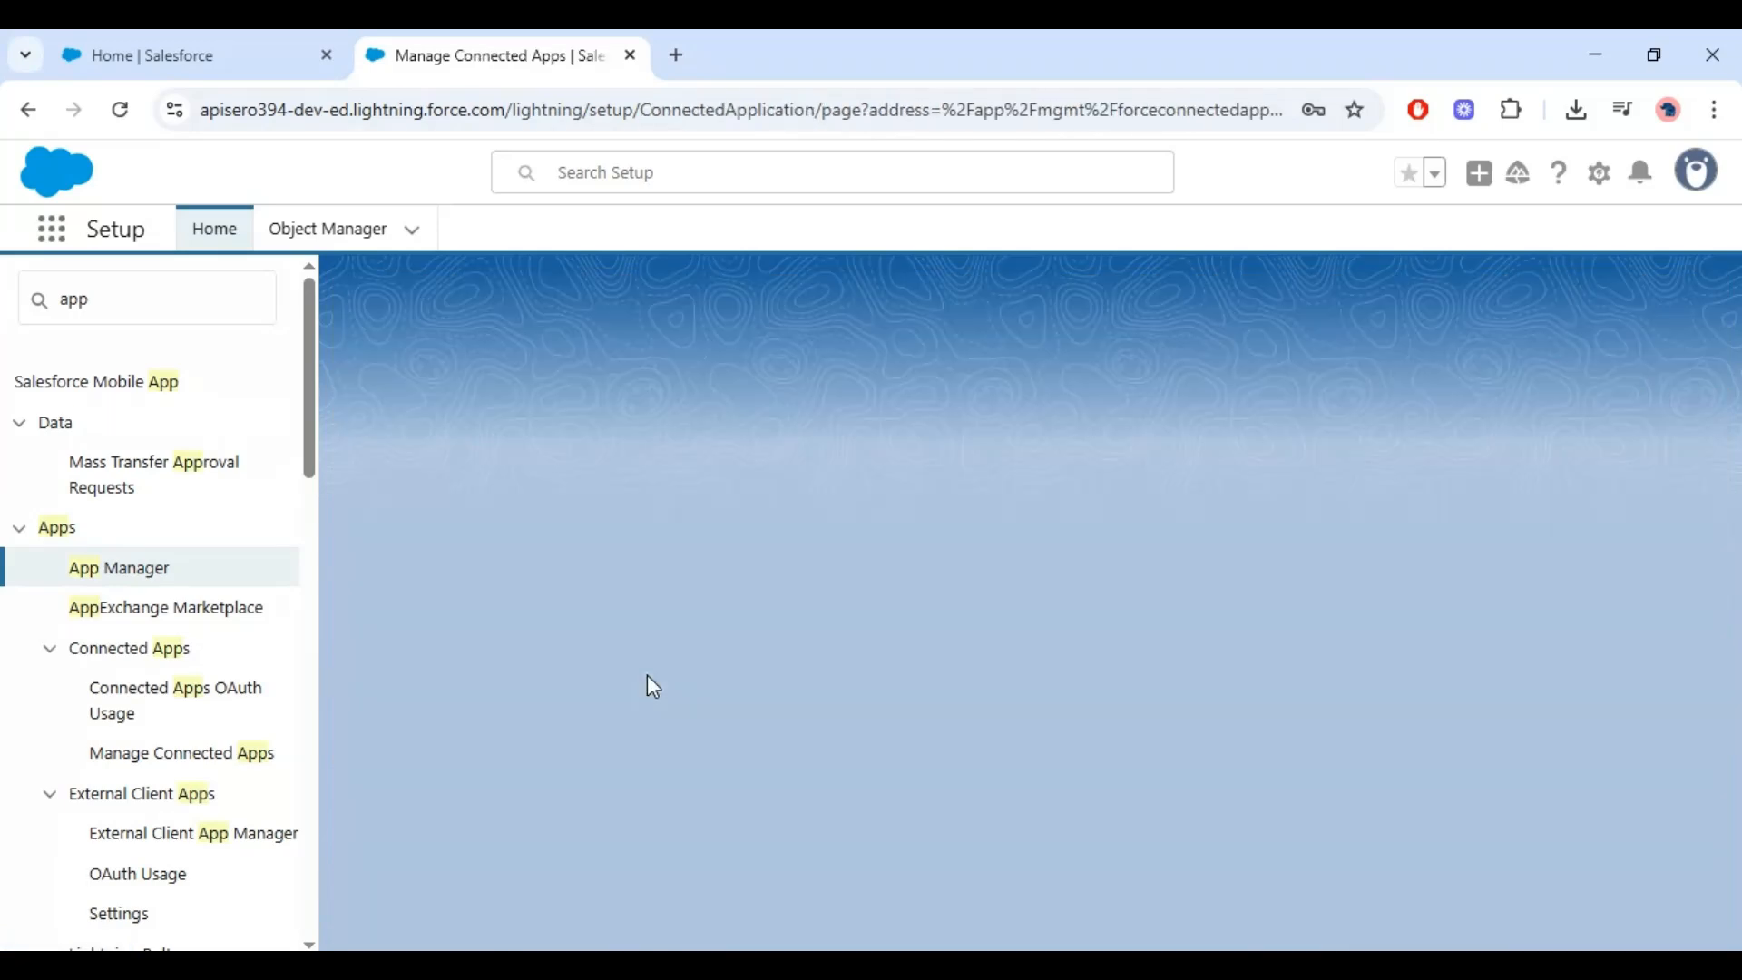
pyautogui.scroll(-3, 650, 681)
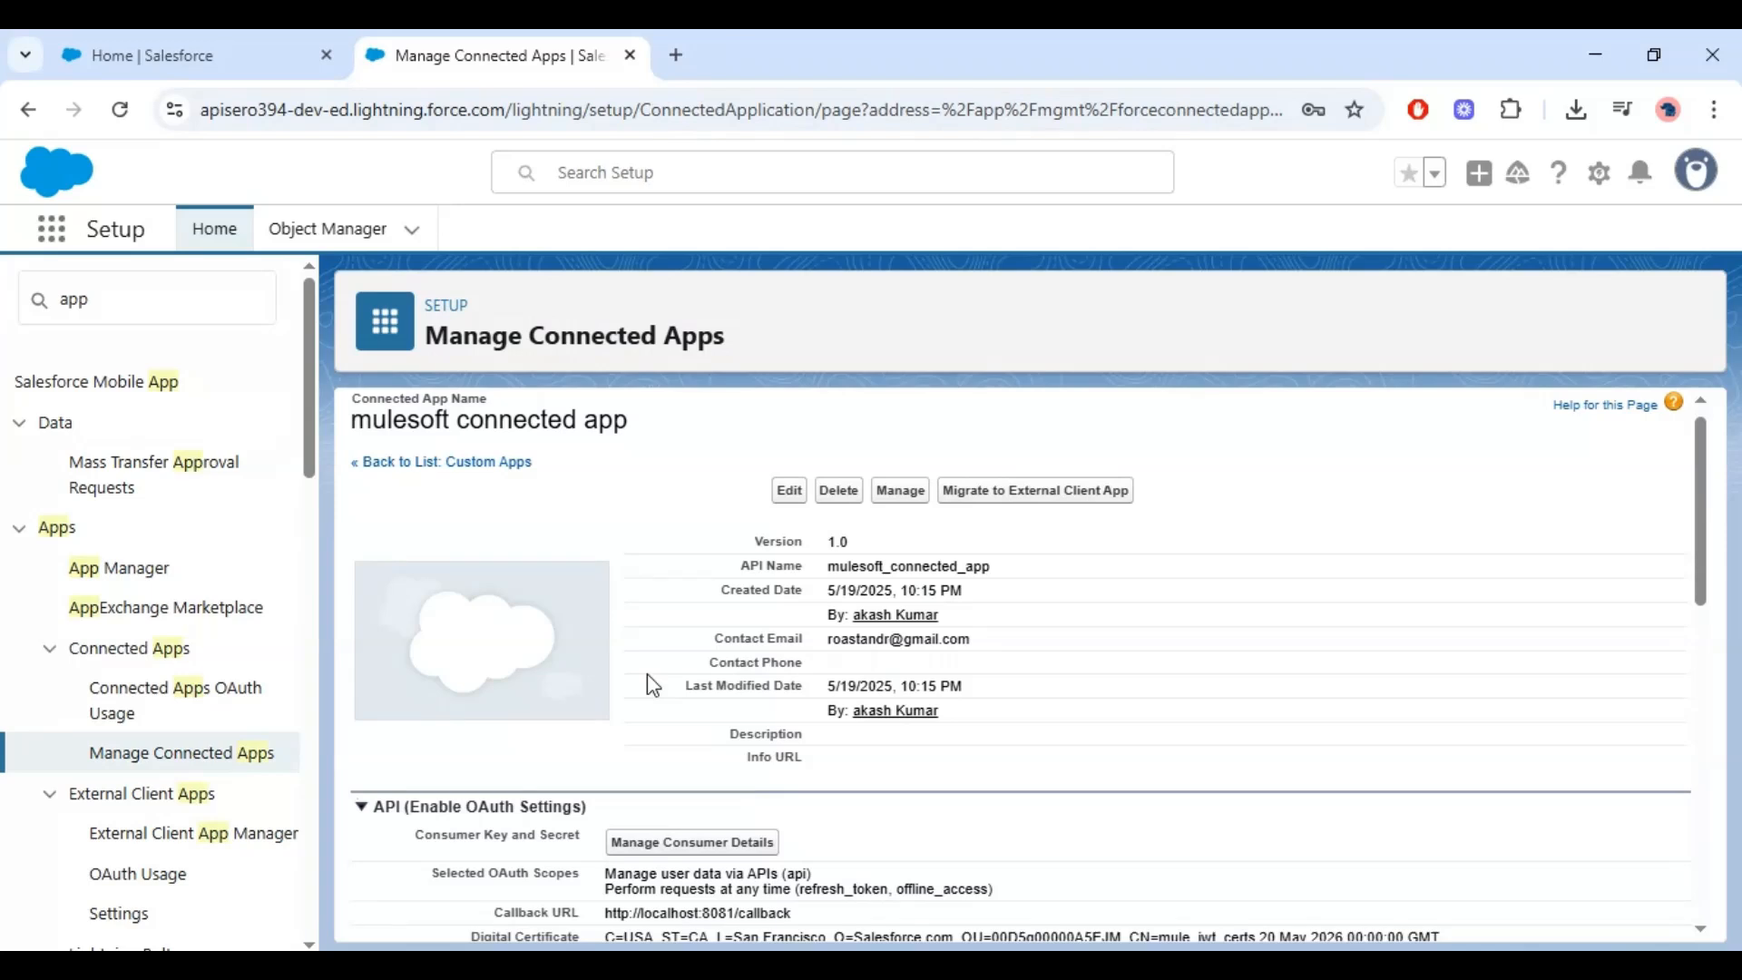
pyautogui.click(692, 608)
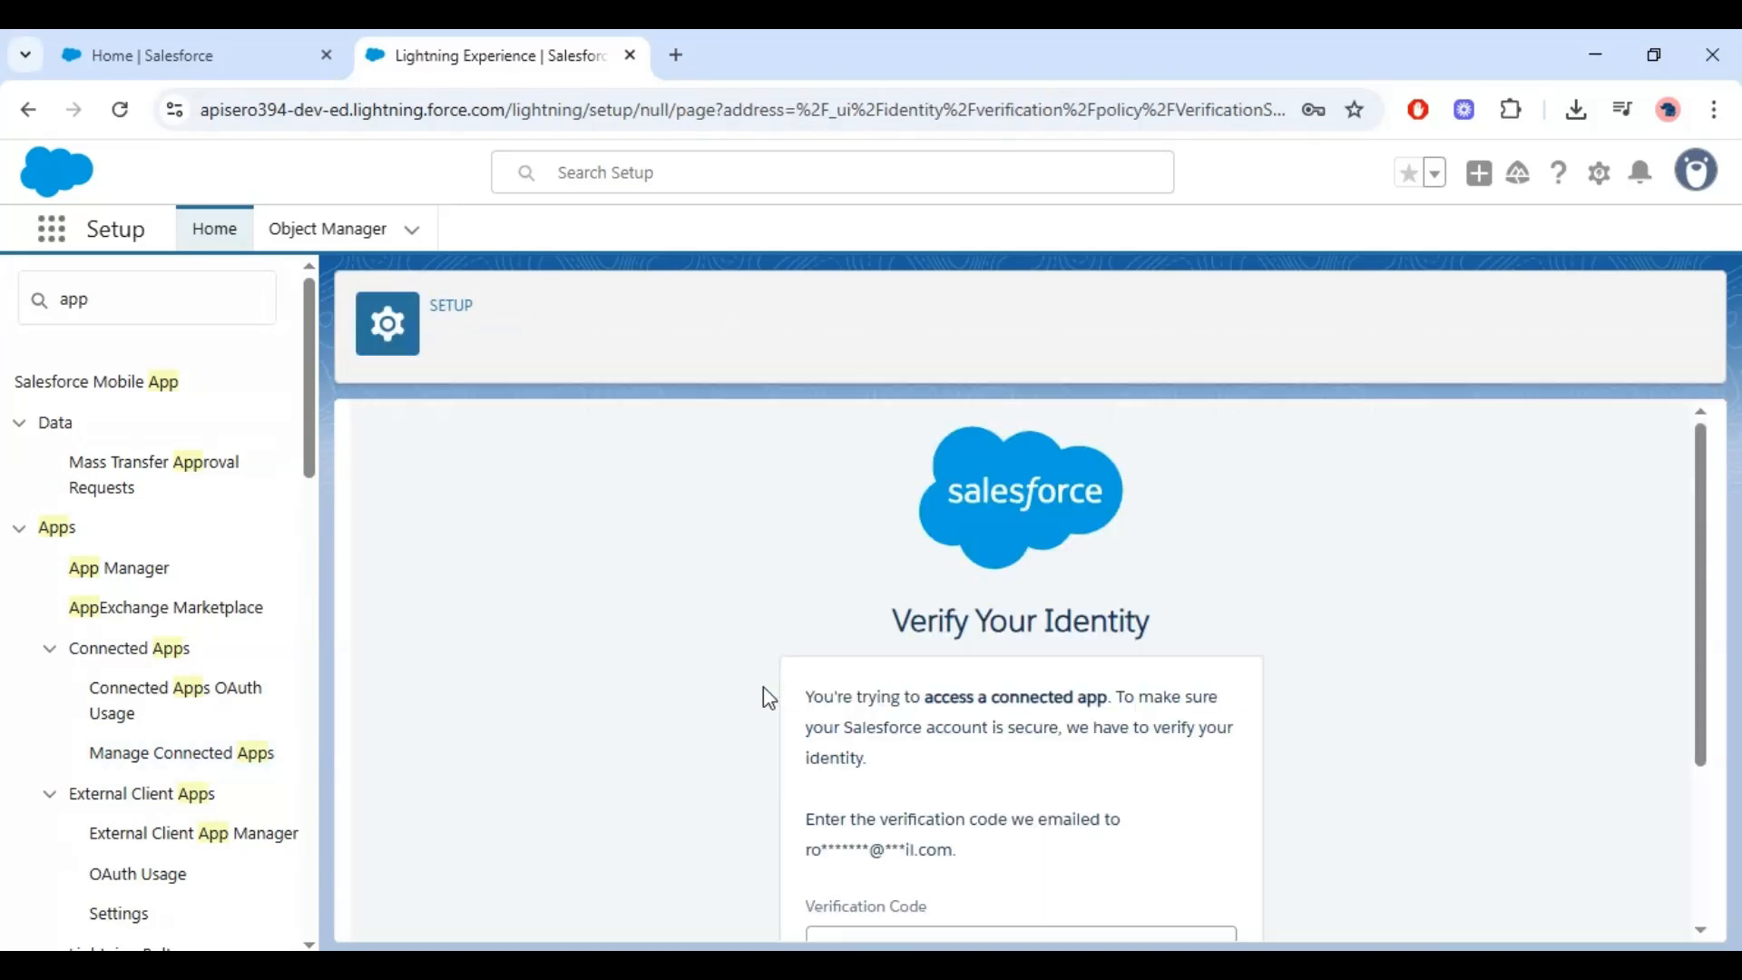
pyautogui.scroll(-2, 764, 688)
pyautogui.scroll(-2, 767, 699)
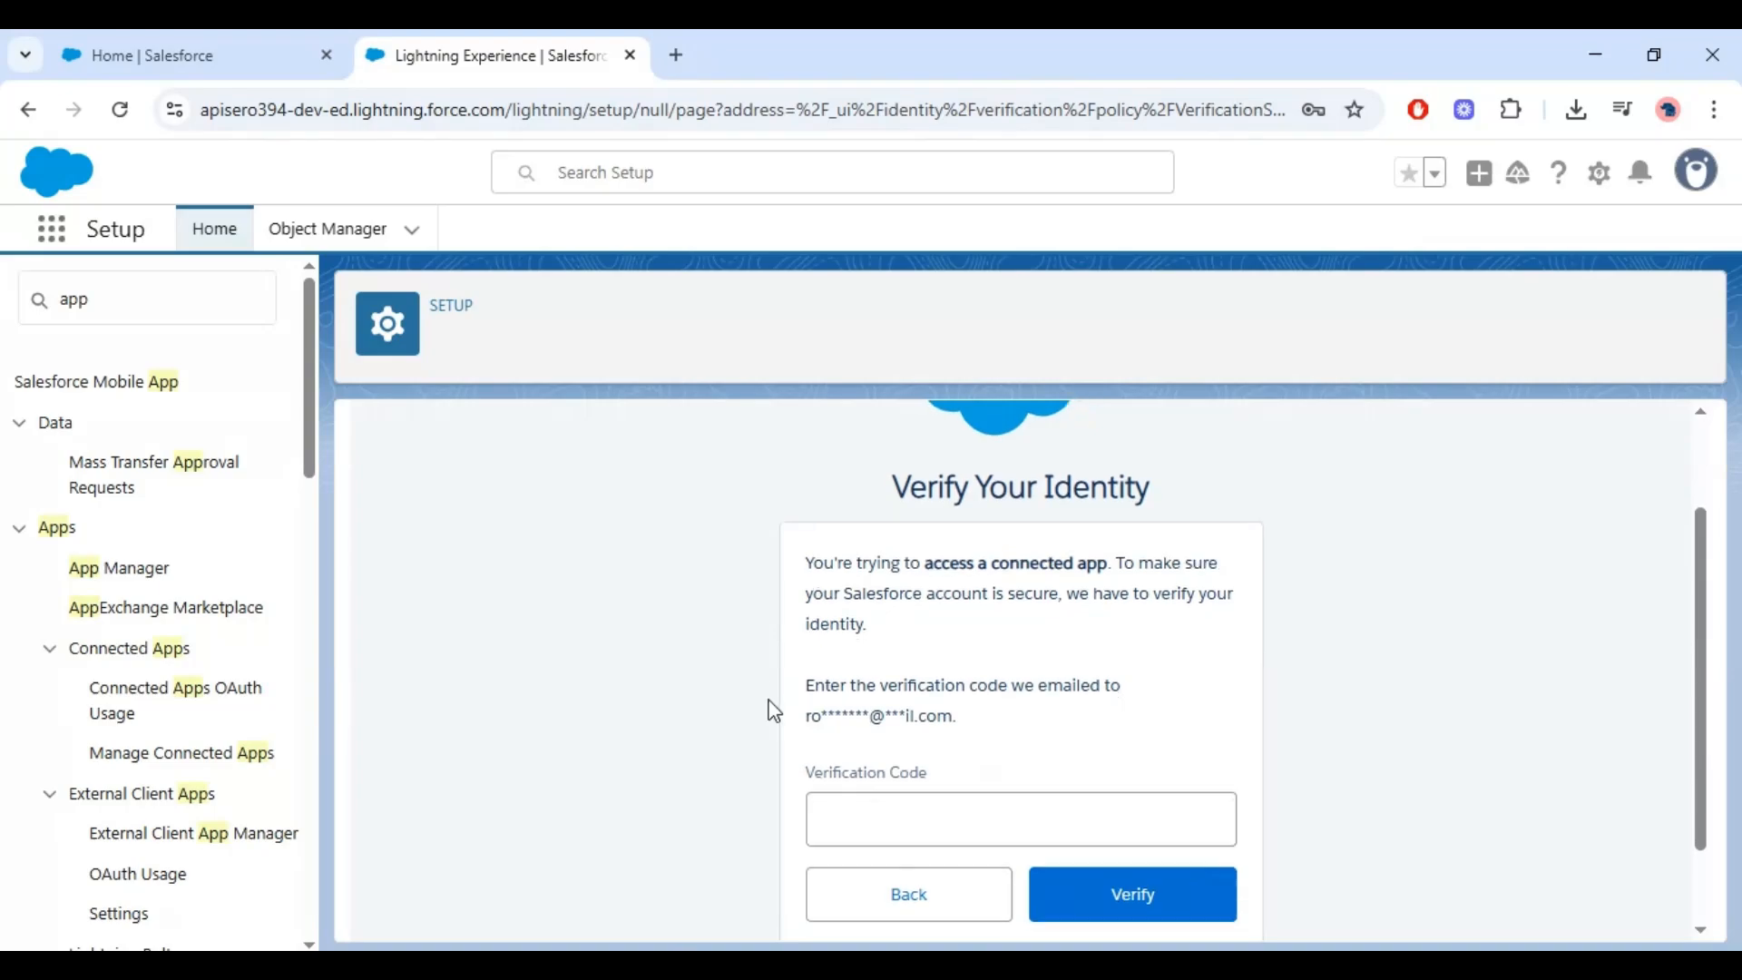
pyautogui.click(885, 709)
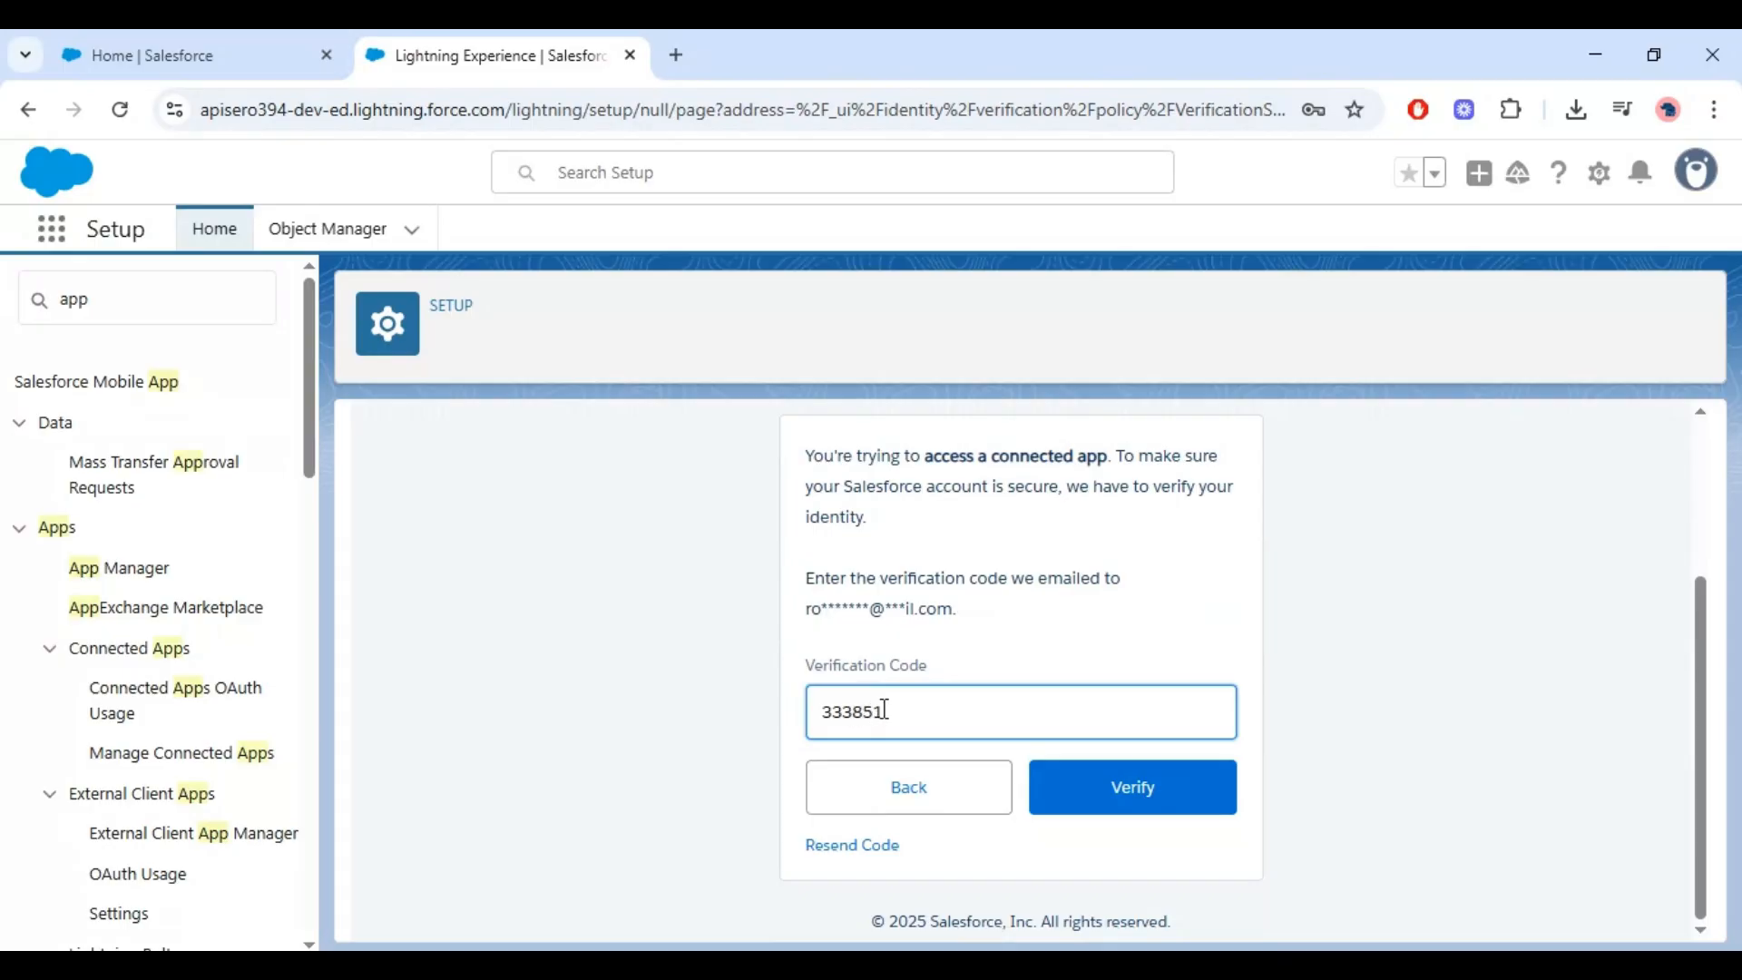
pyautogui.click(1060, 772)
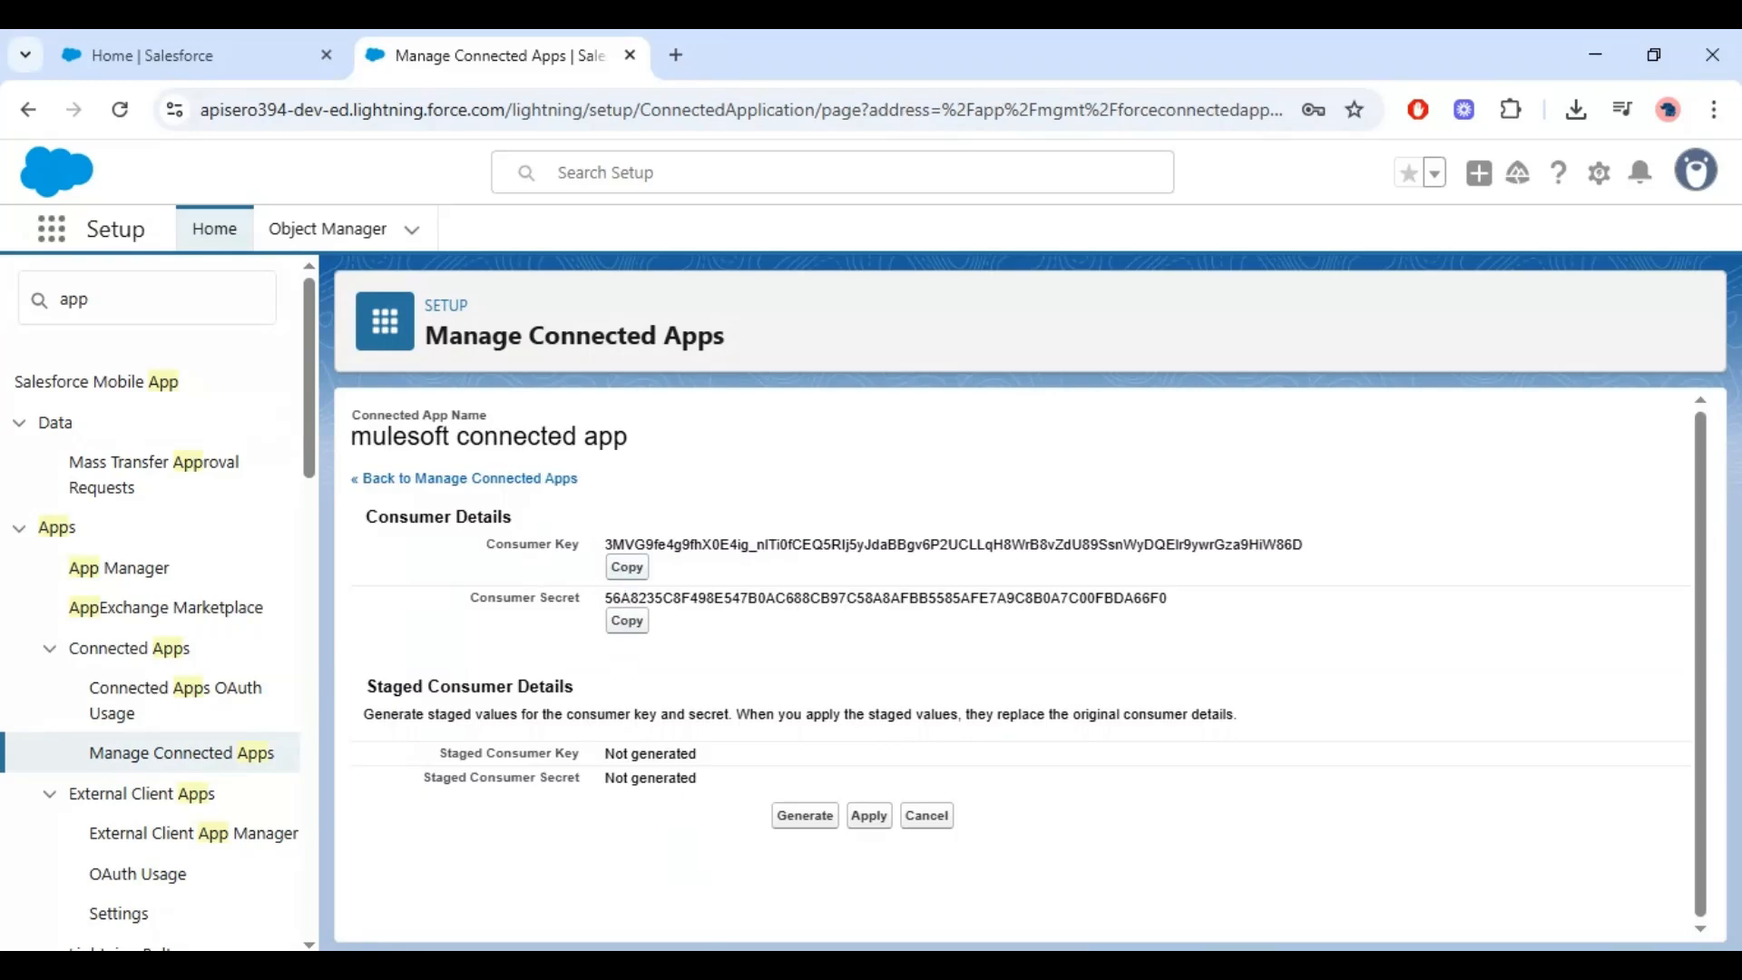
# - Paste the copied consumer key into a new Notepad window
pyautogui.press('super+s')
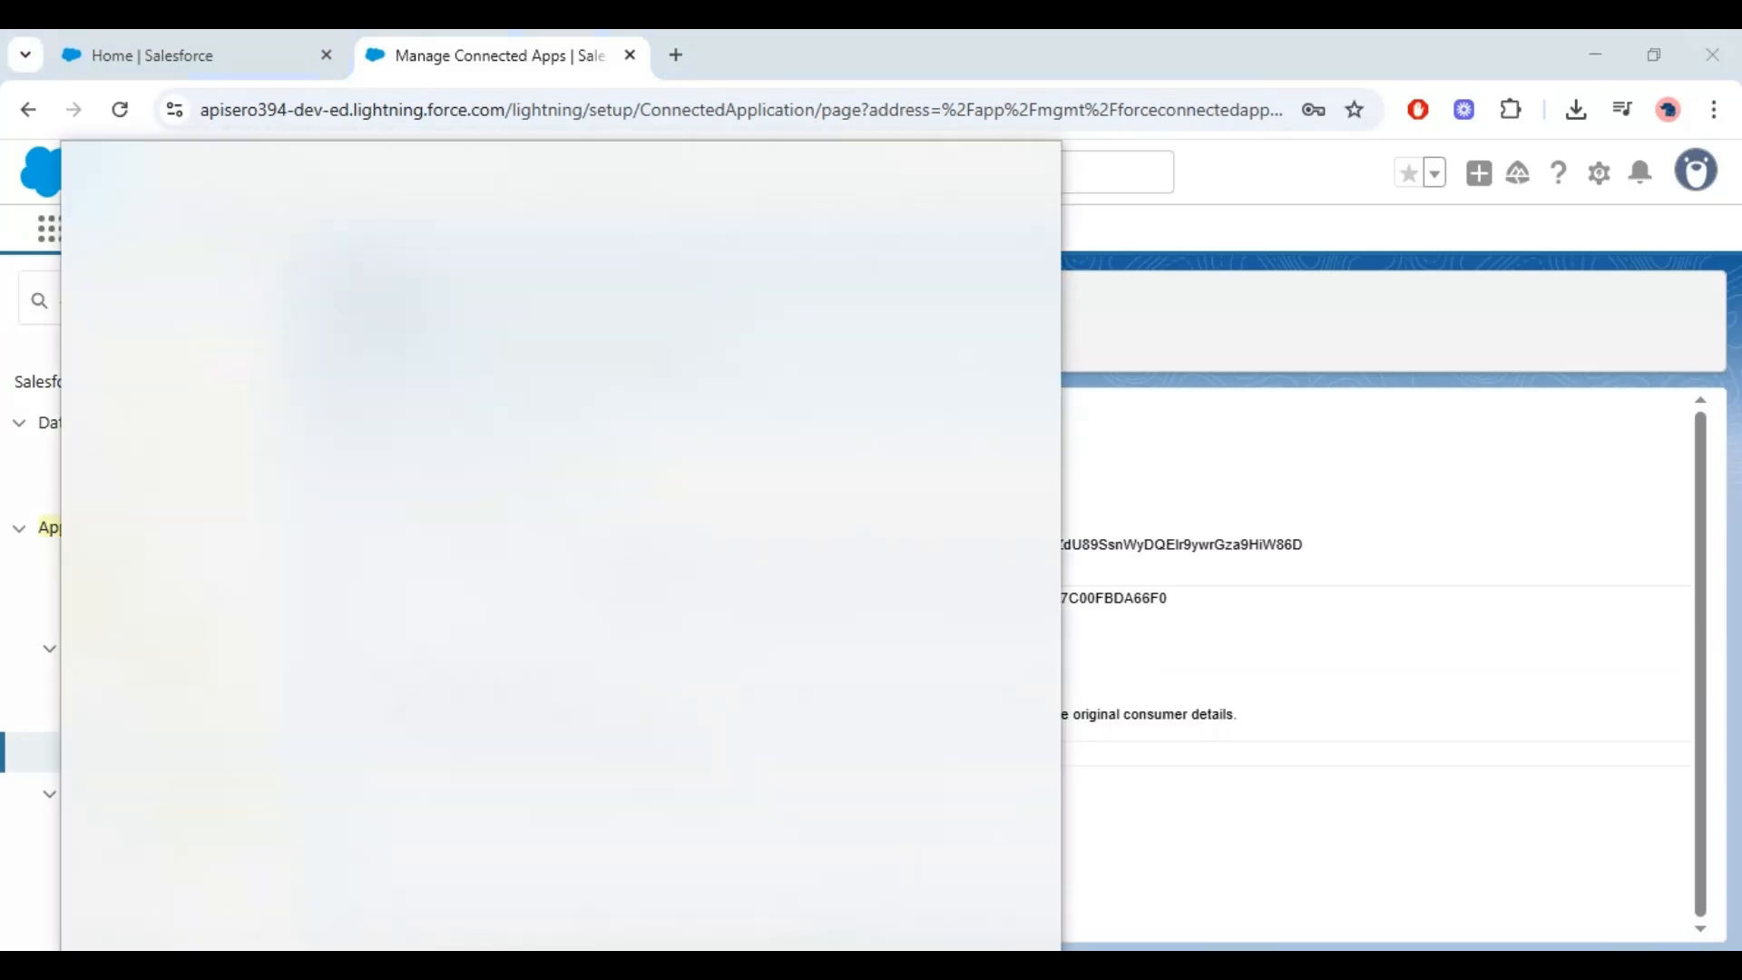
pyautogui.write('note')
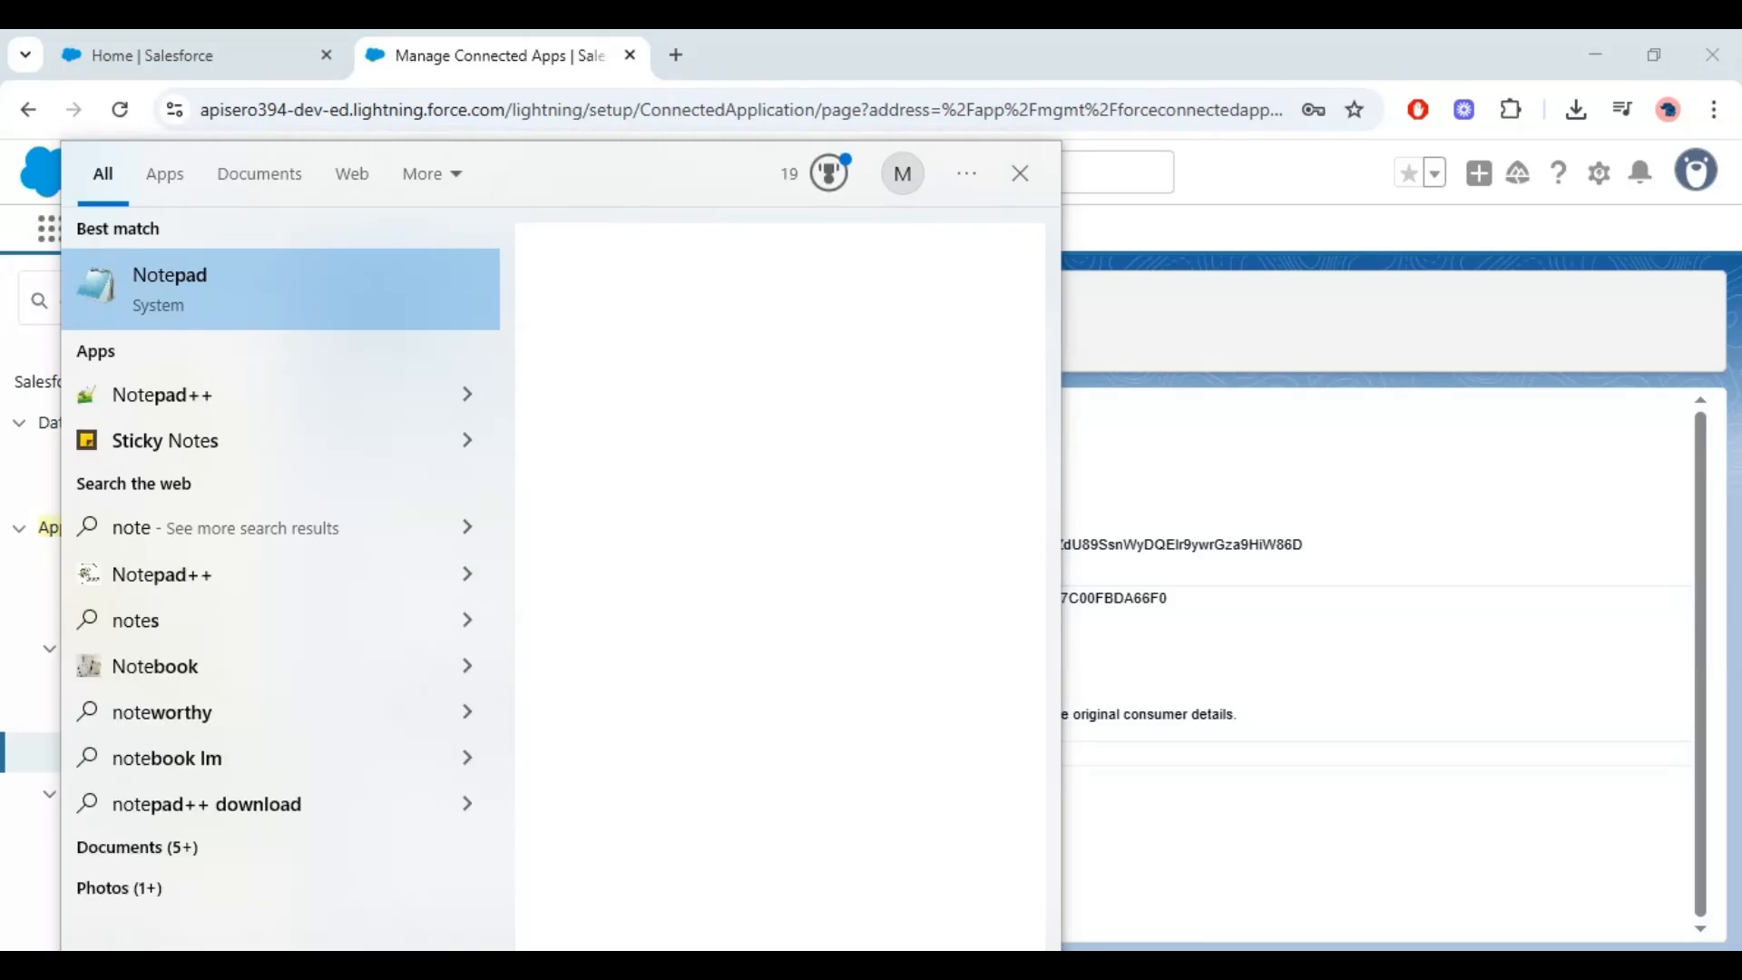
pyautogui.press('Return')
pyautogui.hotkey('ctrl', 'v')
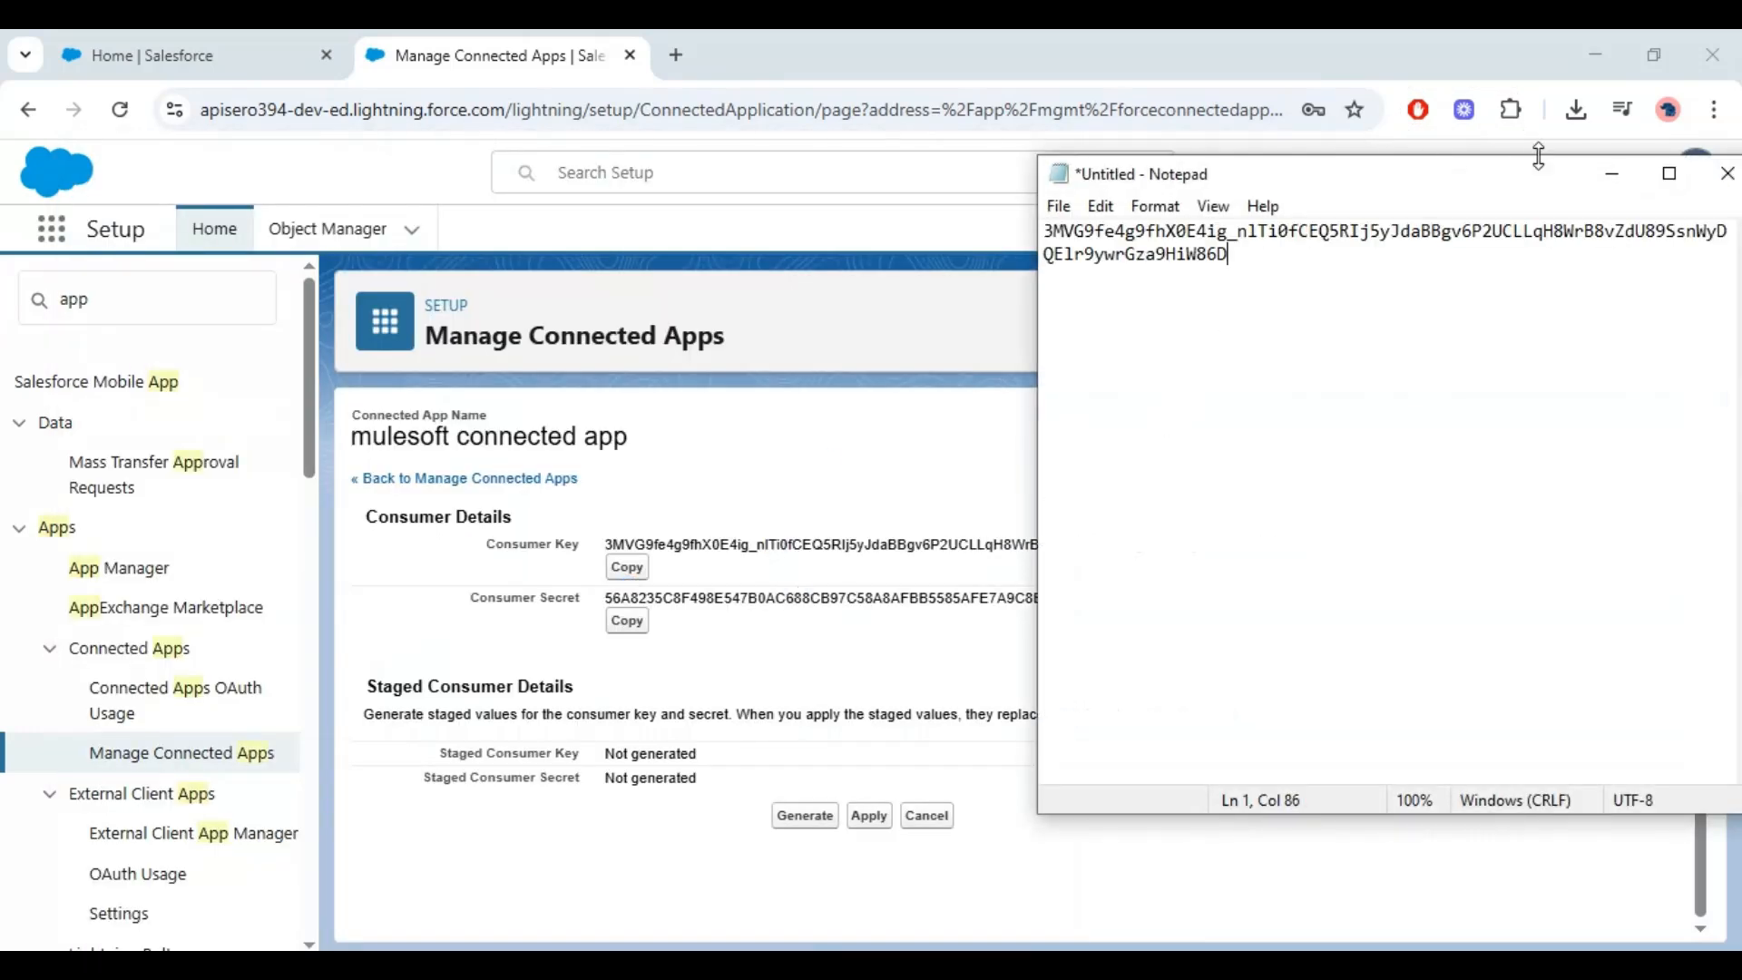
pyautogui.click(1612, 173)
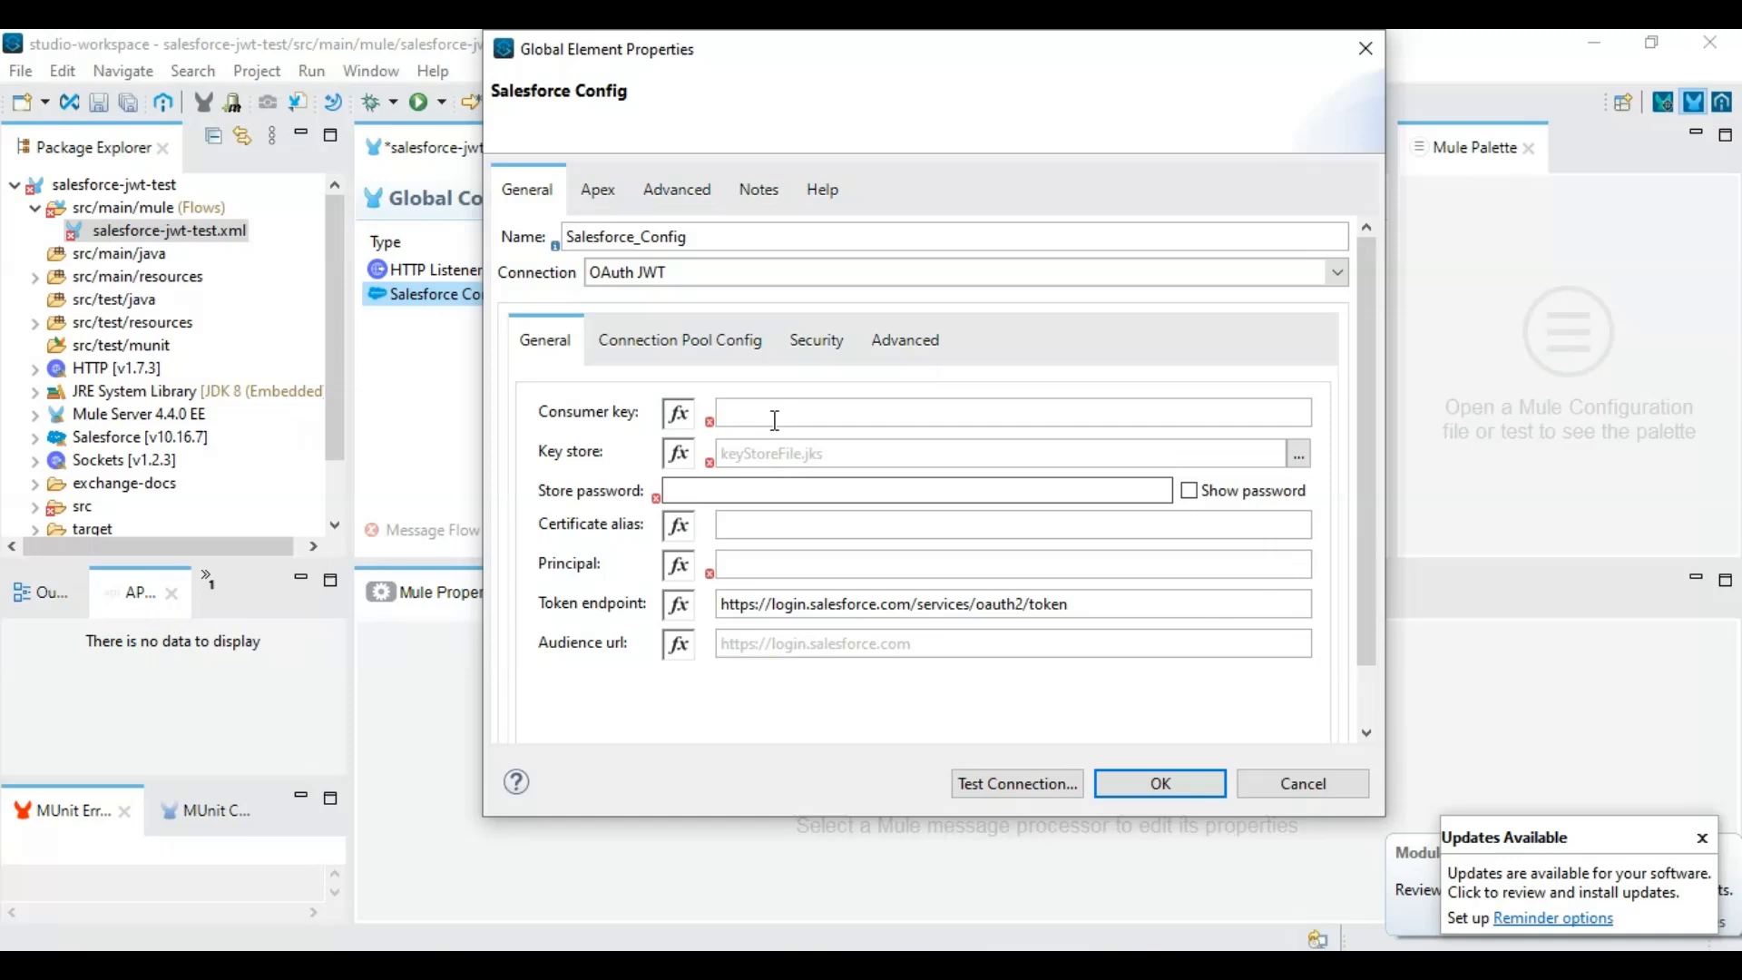
# - Paste the consumer key into Consumer key, enter the keystore Store password, and confirm with OK
pyautogui.click(774, 413)
pyautogui.hotkey('ctrl', 'v')
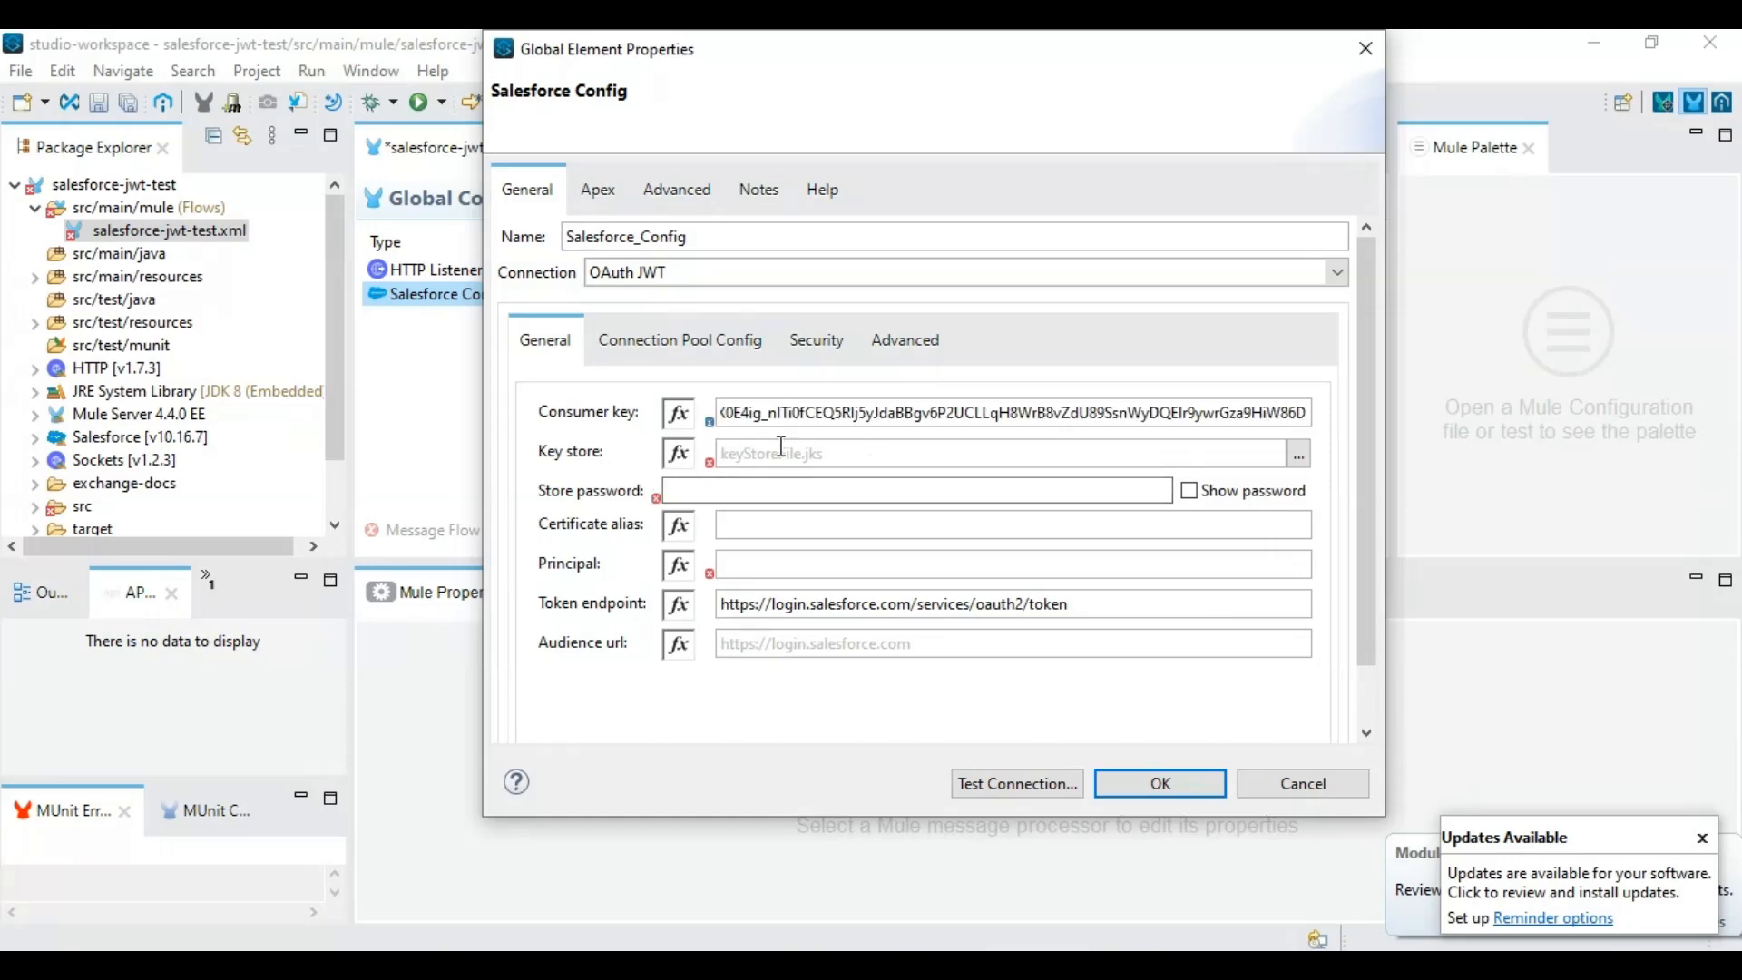
pyautogui.click(706, 500)
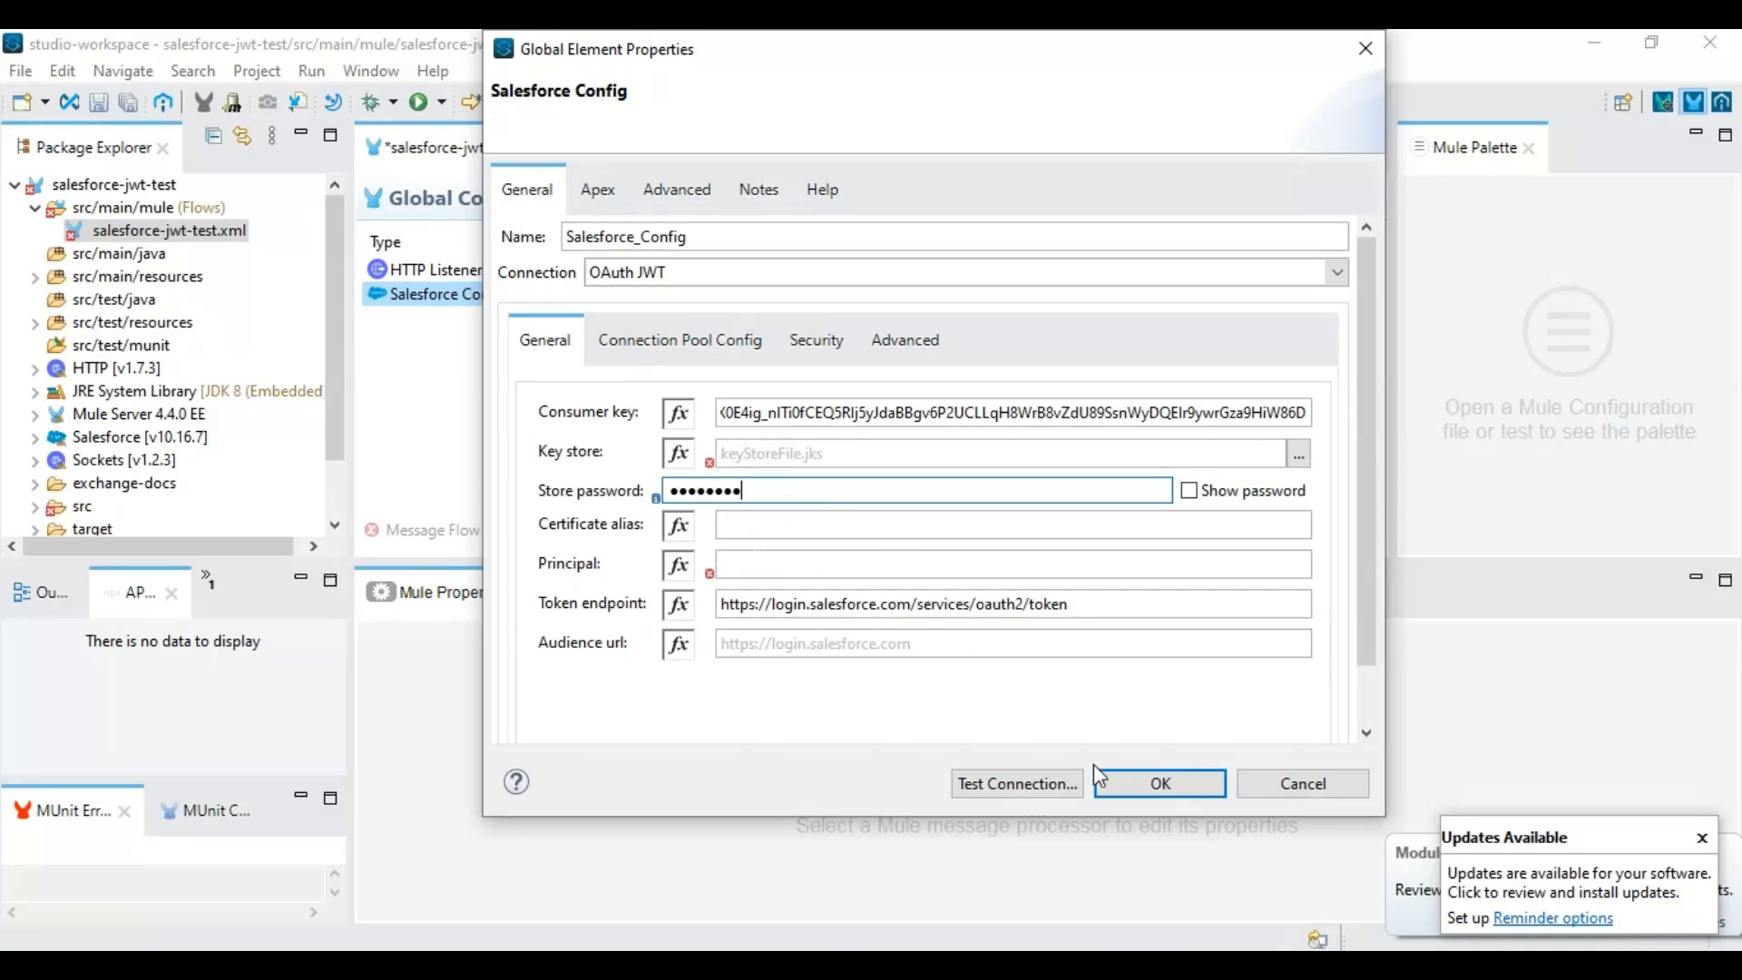
pyautogui.click(908, 964)
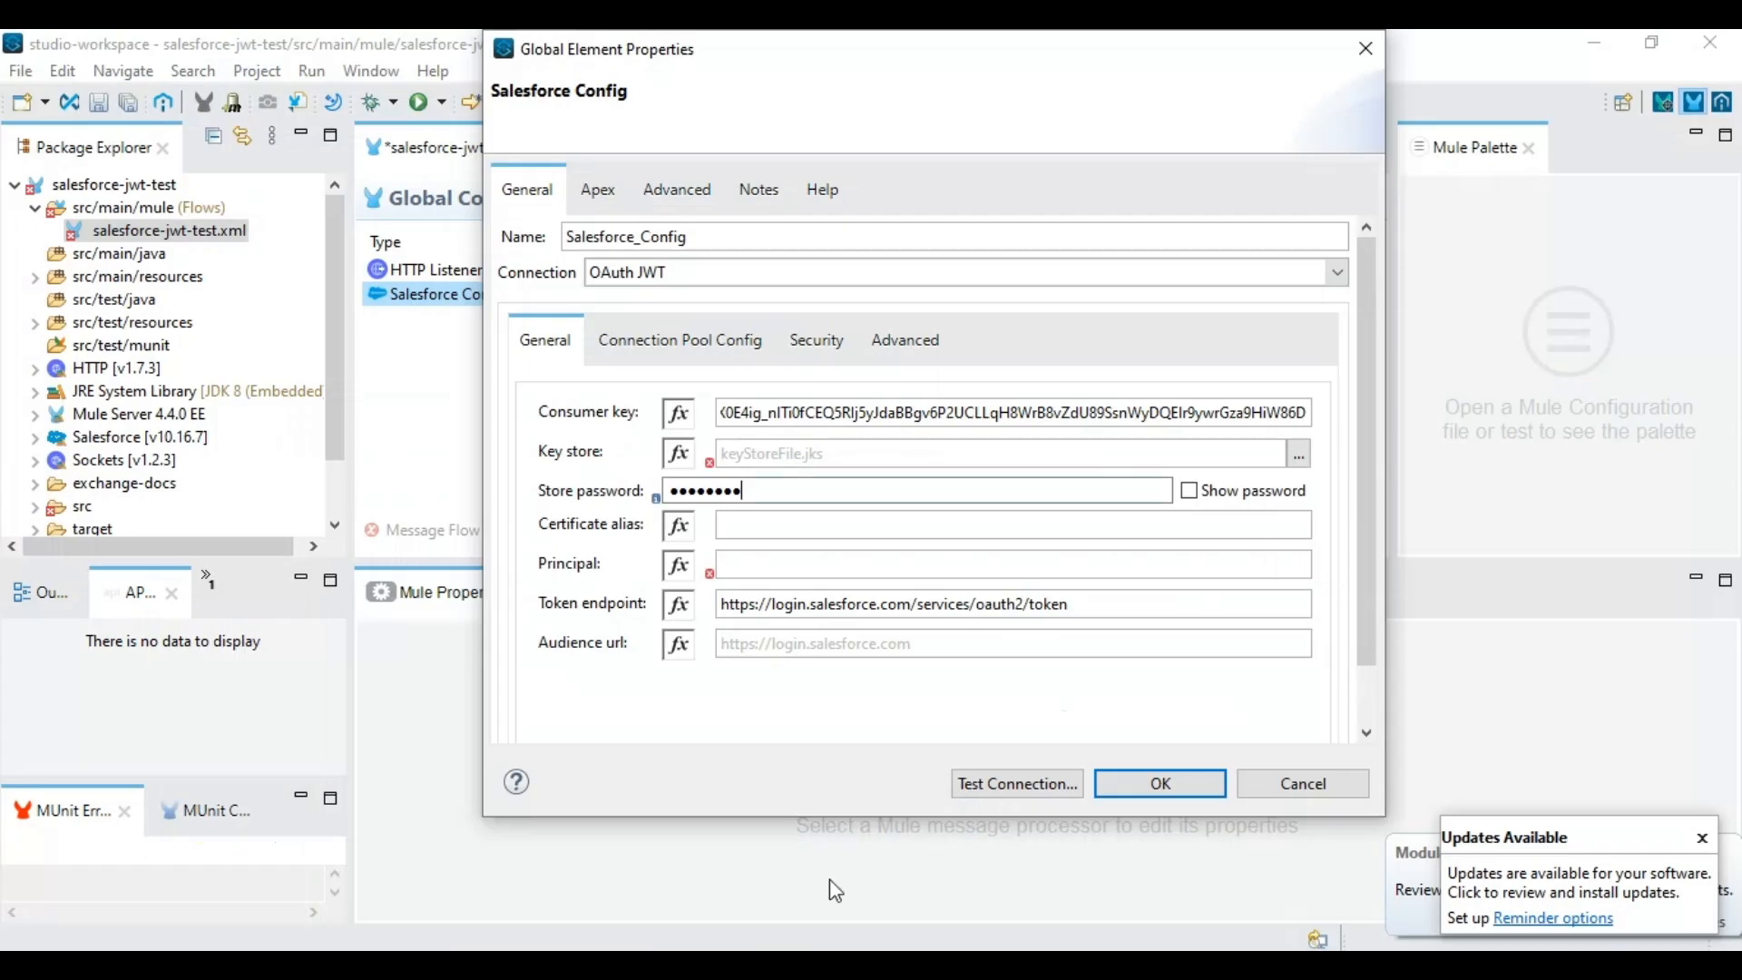
pyautogui.click(1162, 800)
# - Copy the 00D5g00000A5EJM.jks keystore from Downloads into the project's src/main/resources folder
pyautogui.doubleClick(118, 277)
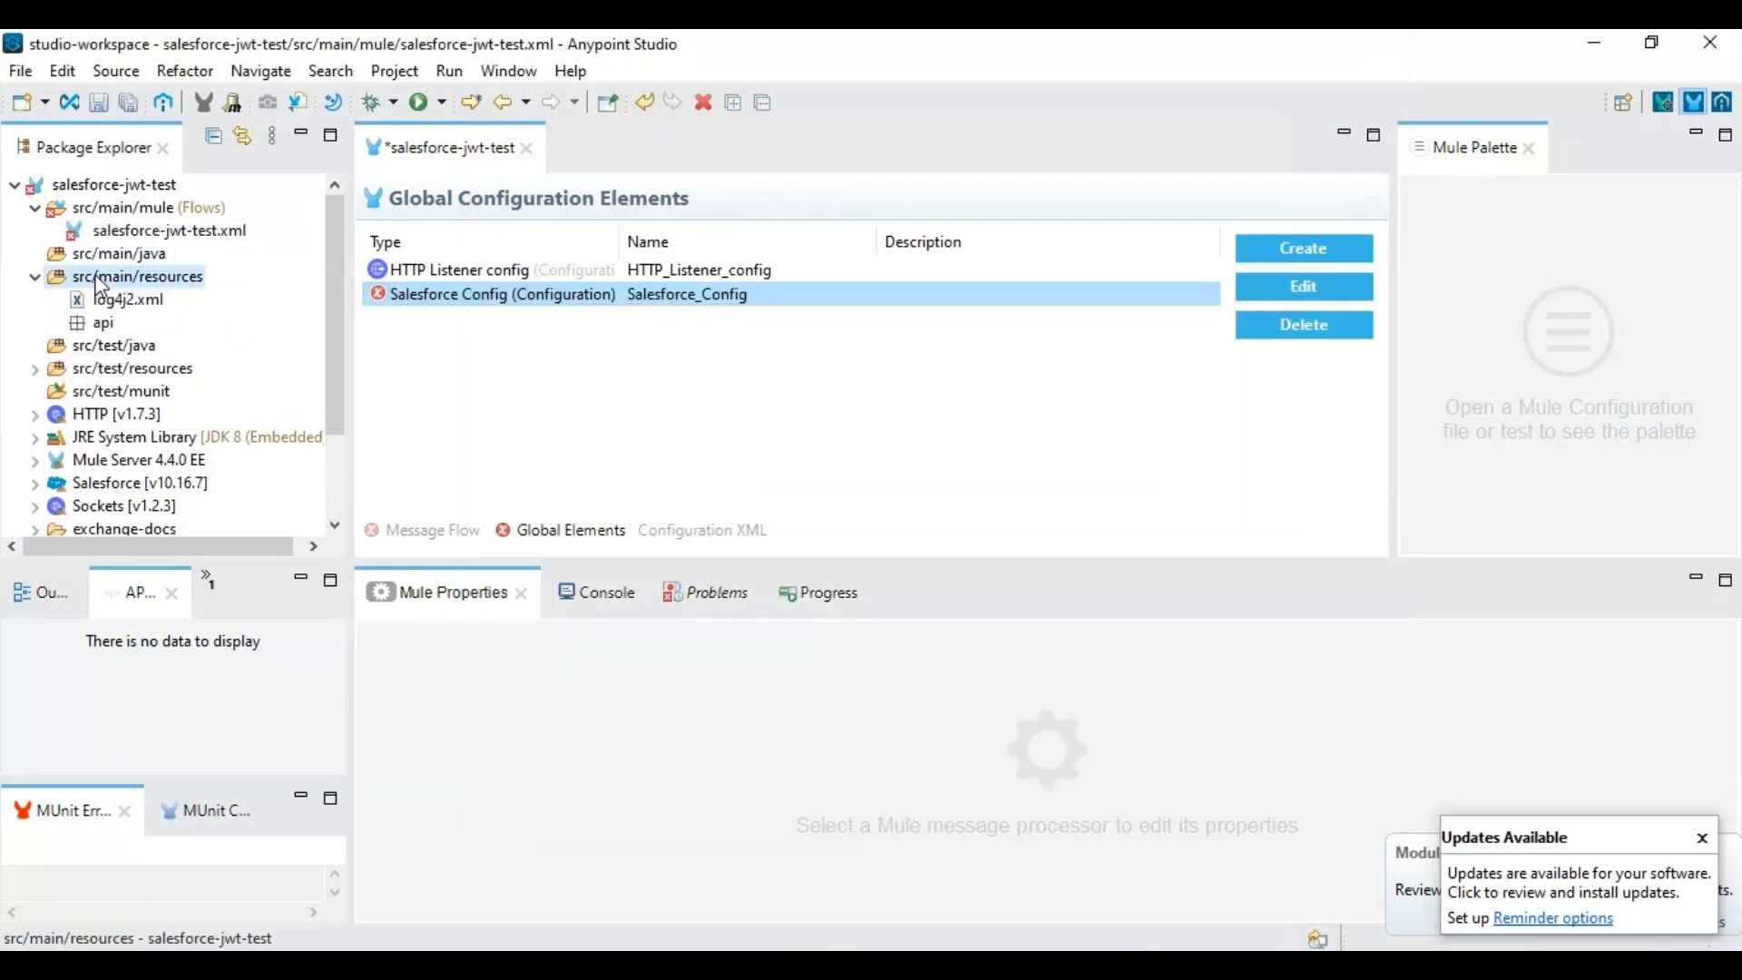
pyautogui.press('super+e')
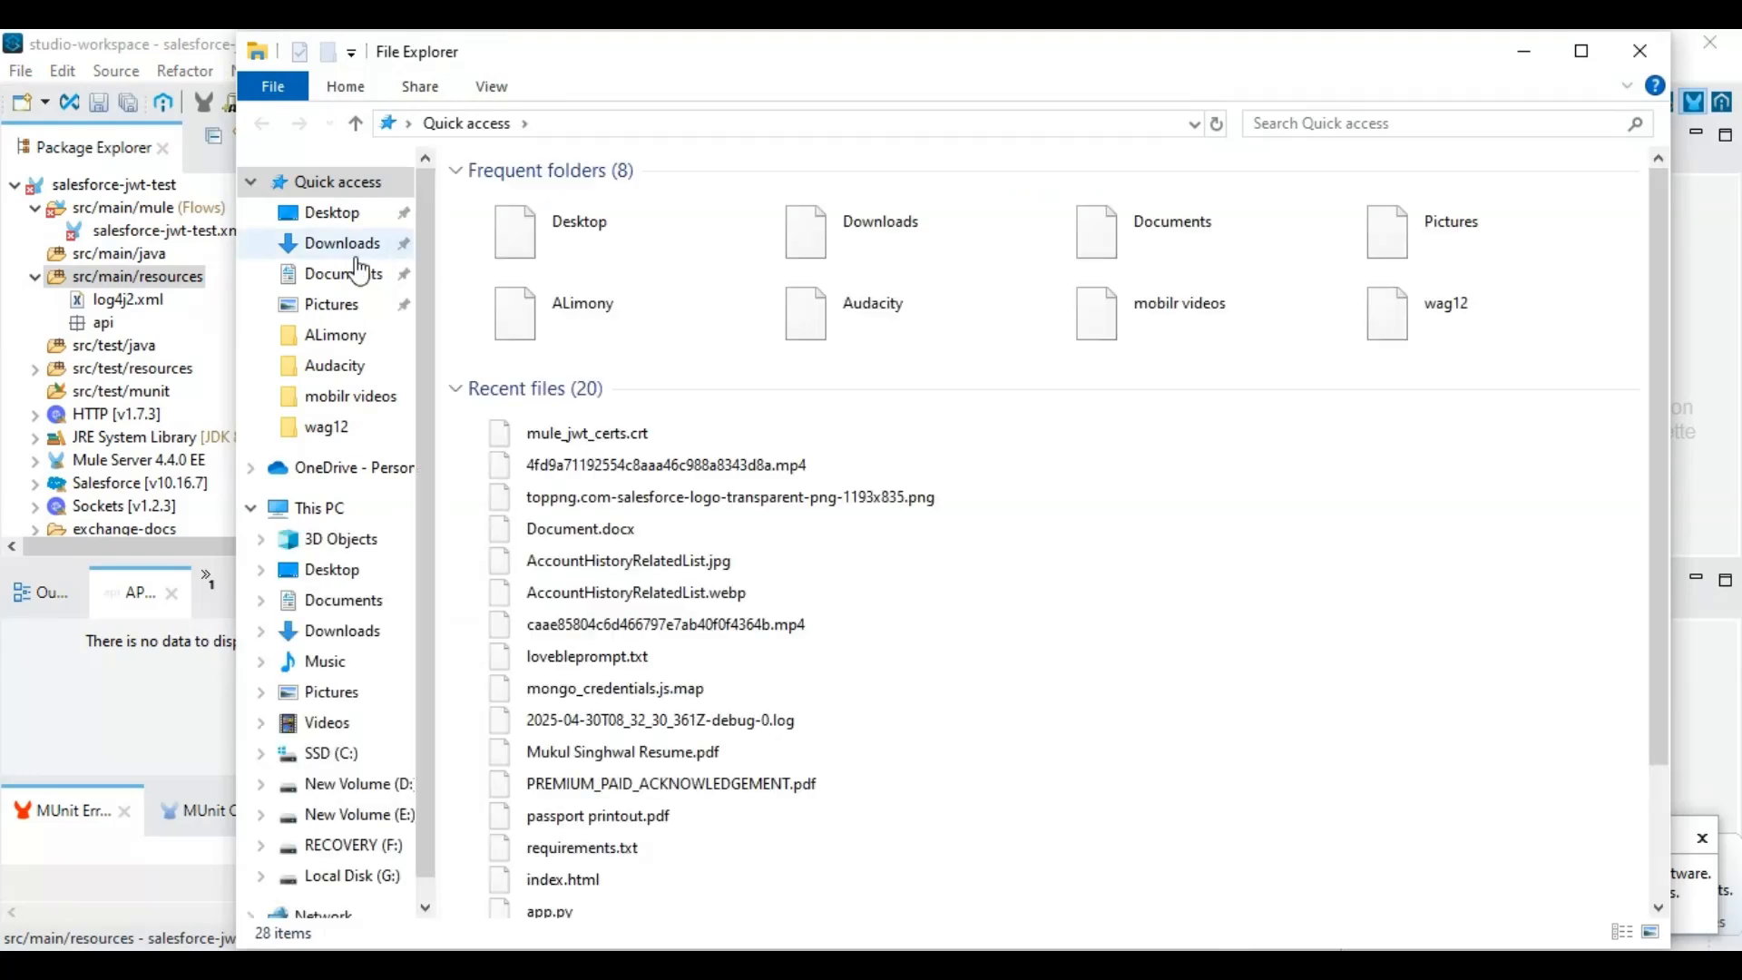
pyautogui.click(349, 243)
pyautogui.moveTo(536, 240); pyautogui.dragTo(107, 351)
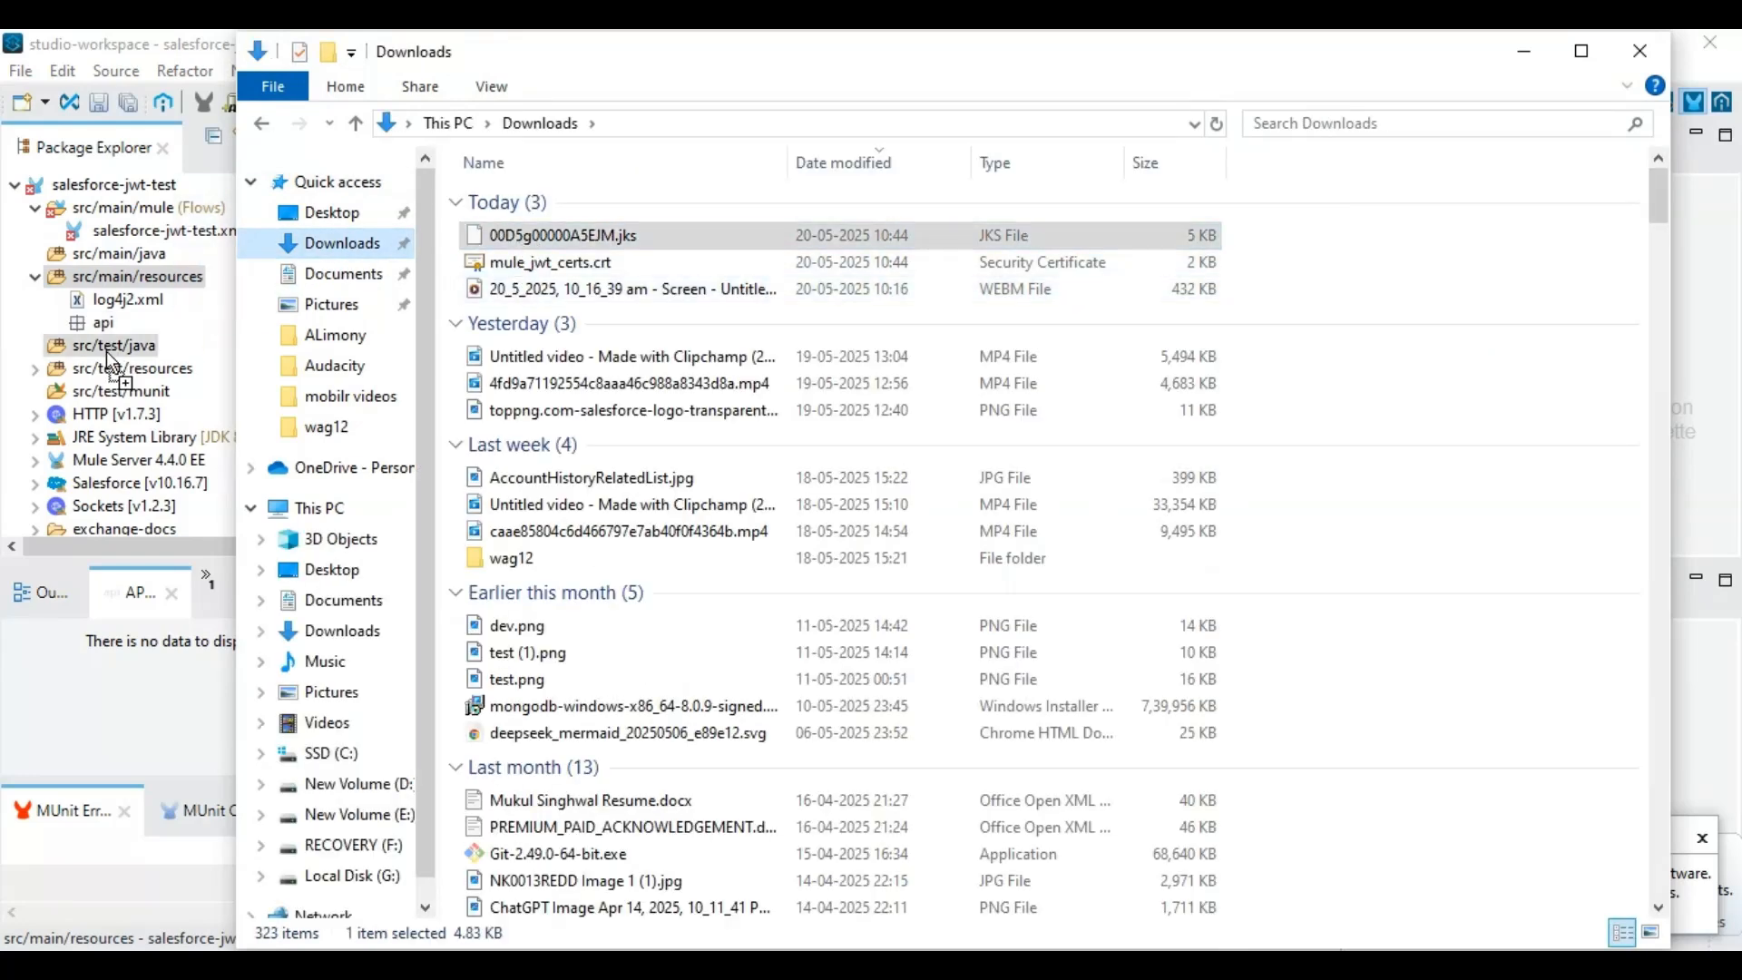
pyautogui.moveTo(112, 275); pyautogui.dragTo(113, 275)
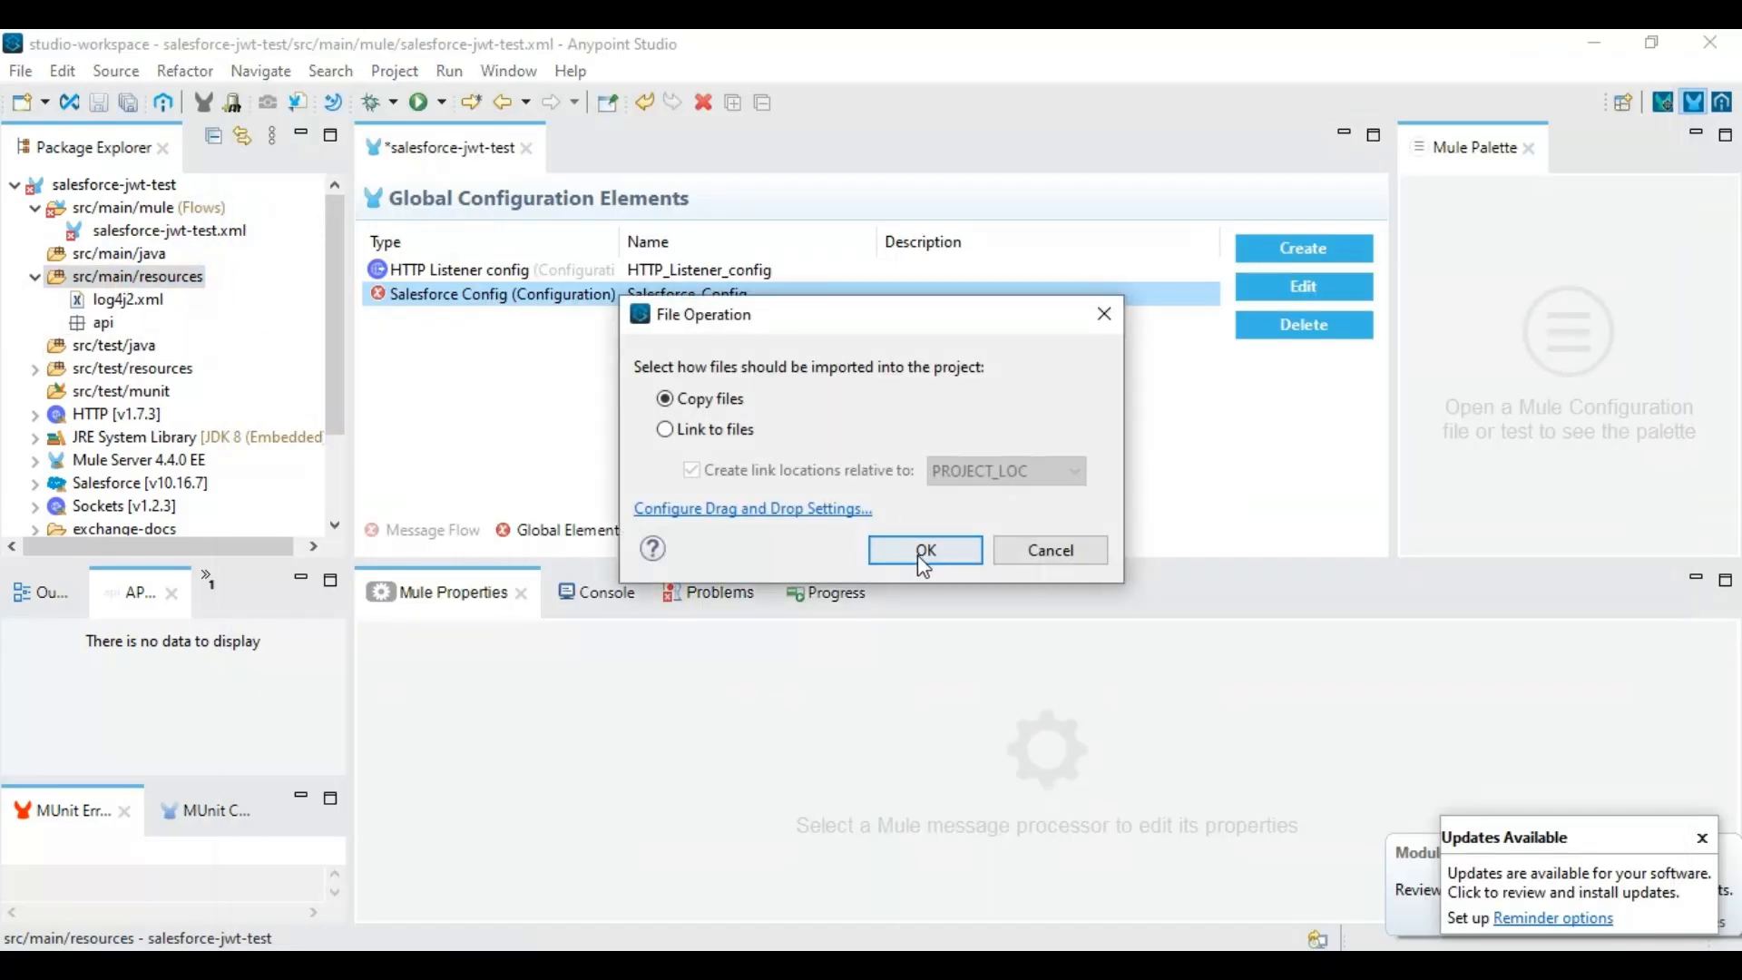
pyautogui.click(919, 549)
# - Set the Salesforce Config Key store to 00D5g00000A5EJM.jks
pyautogui.click(214, 307)
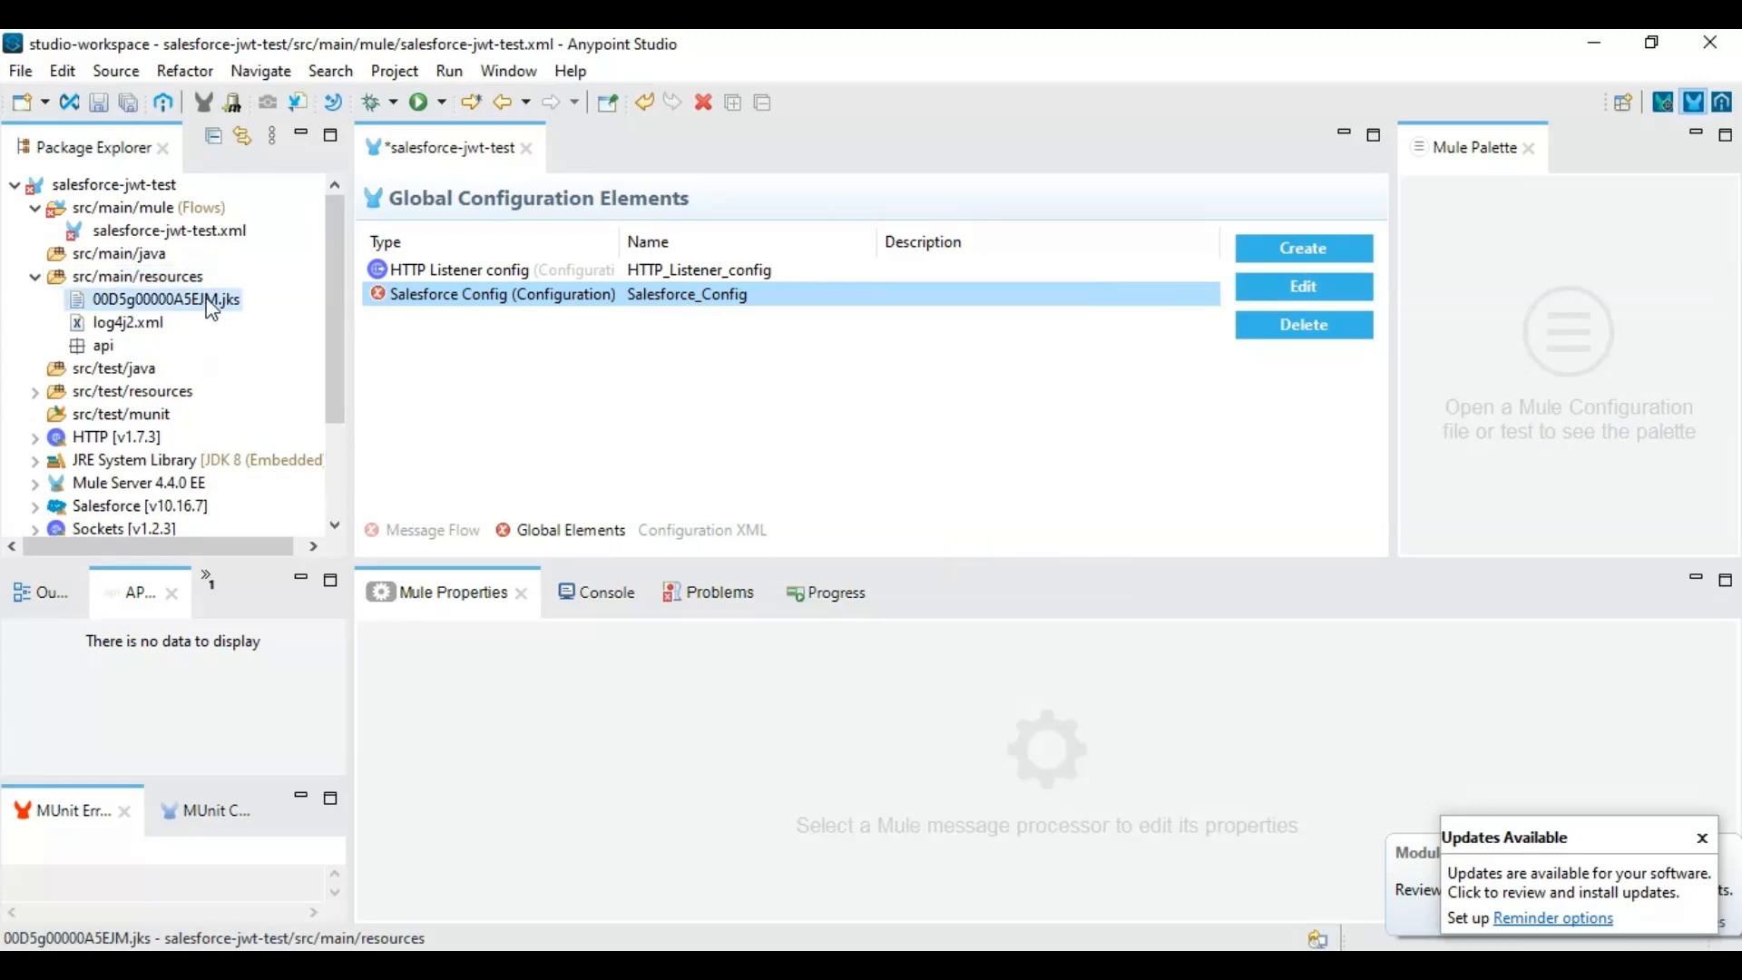
pyautogui.click(519, 291)
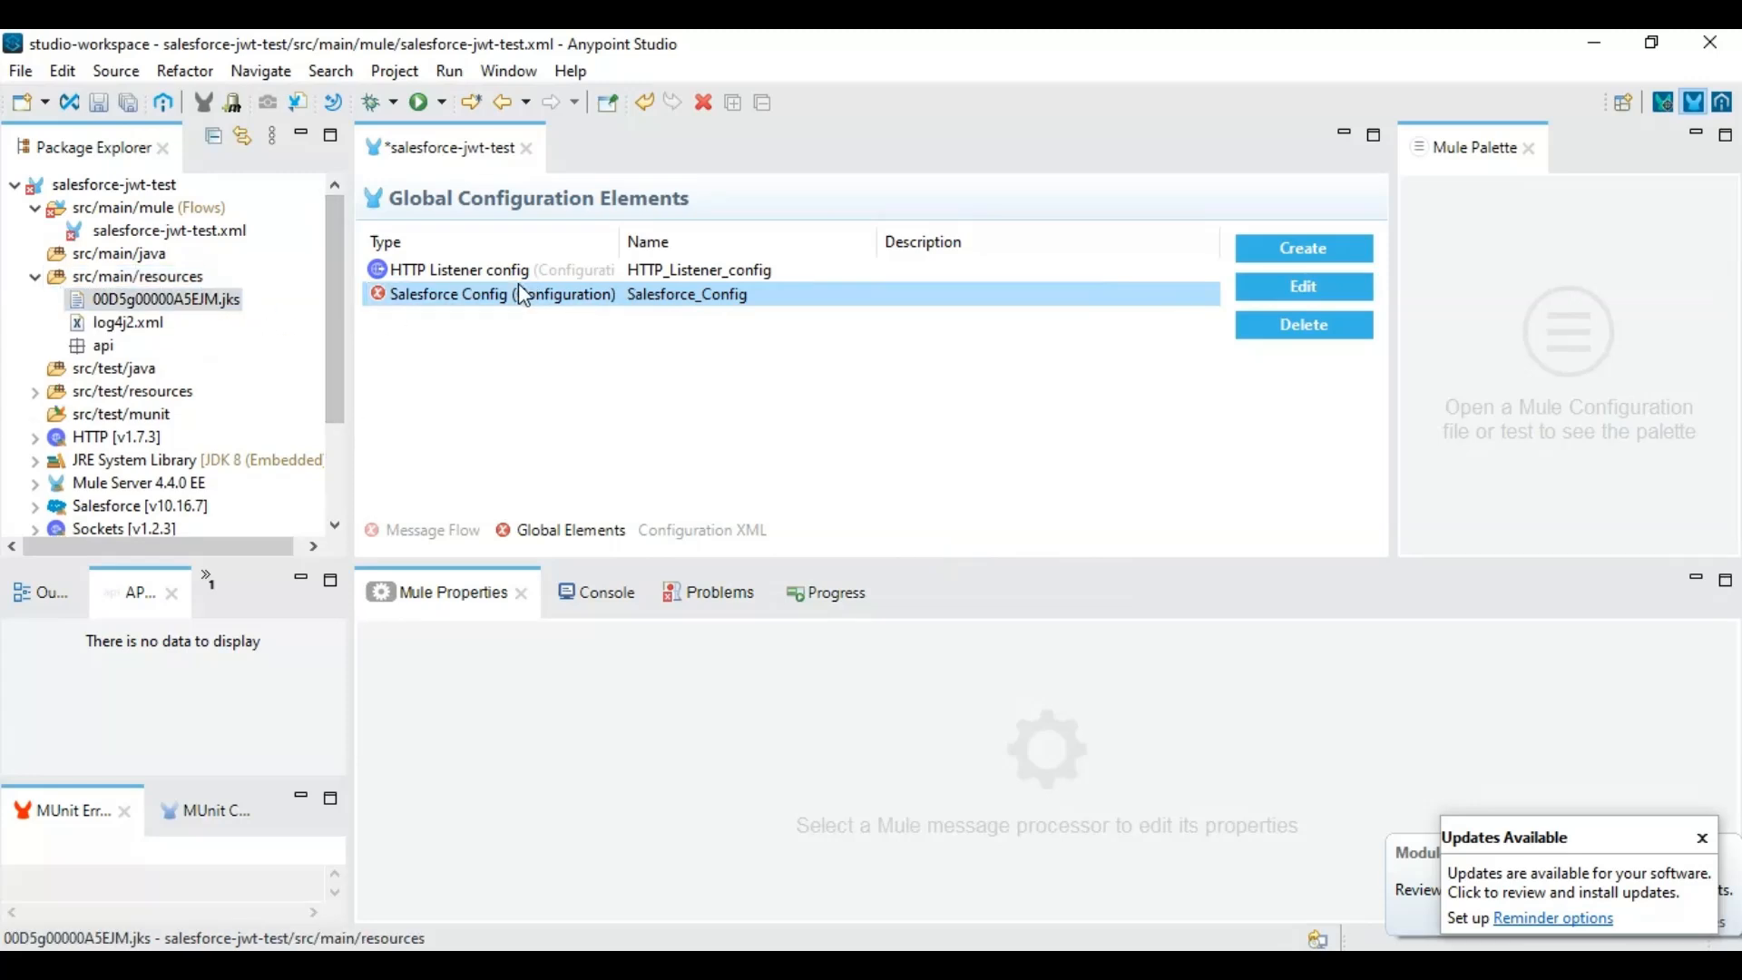
pyautogui.doubleClick(713, 299)
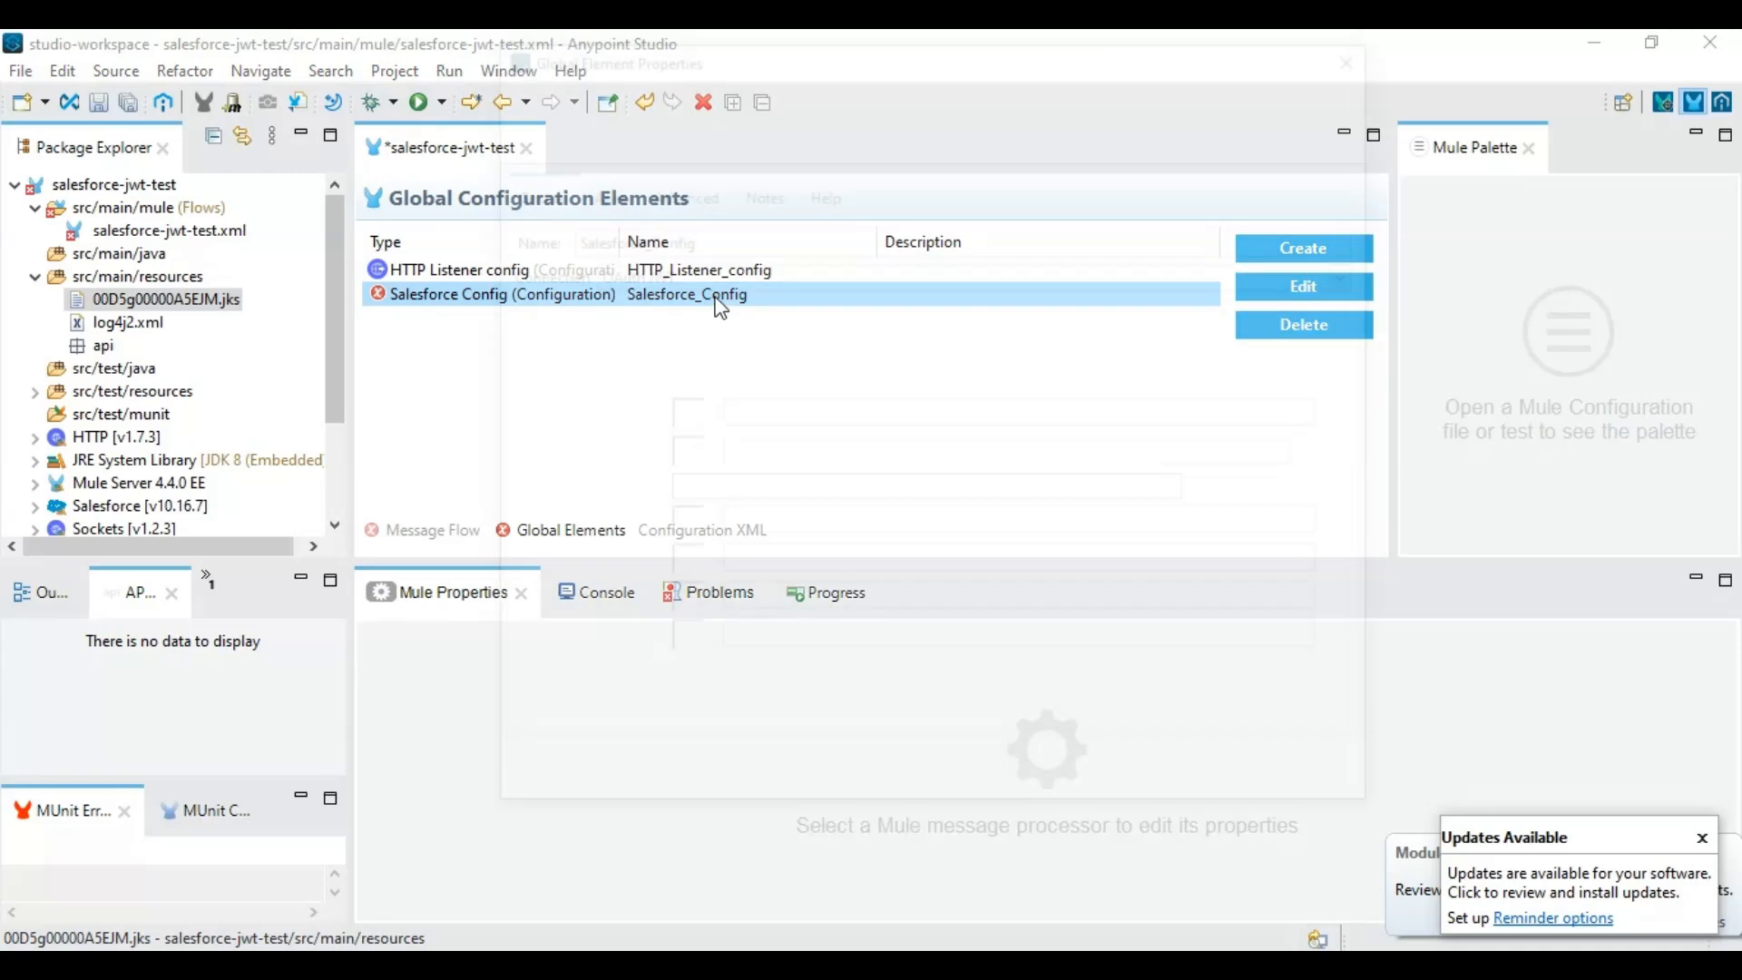
pyautogui.click(757, 454)
pyautogui.write('00D5g00000A5EJM.jks')
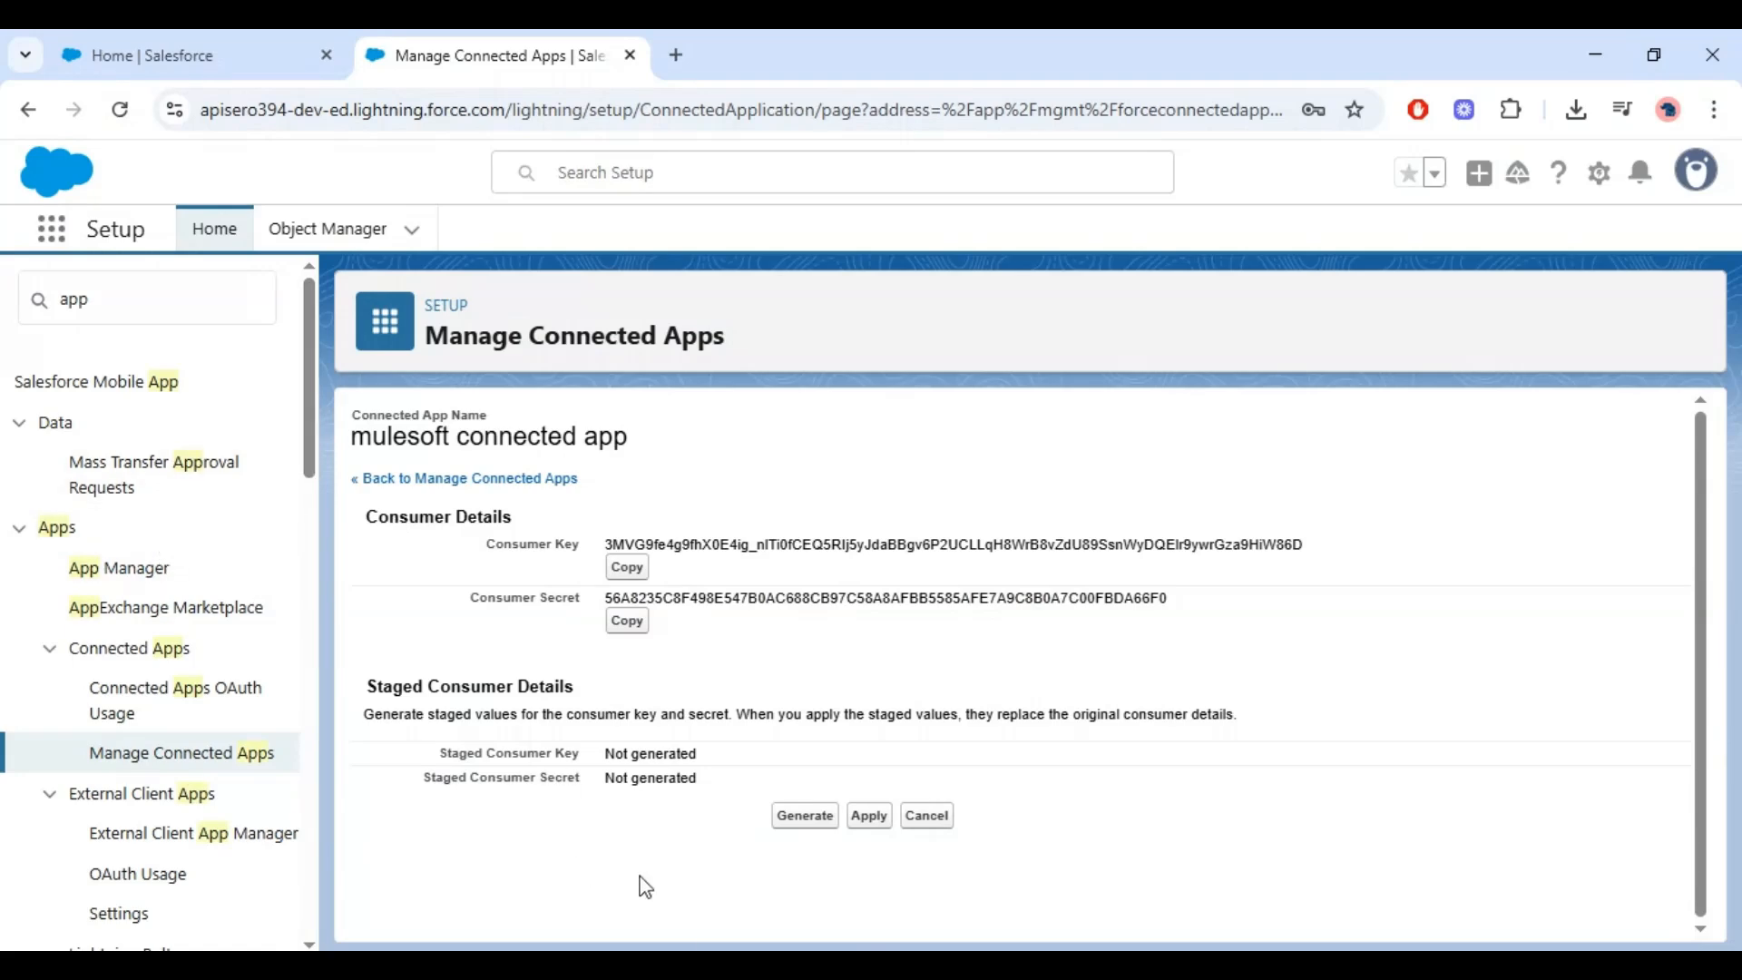
# - Enter mule_jwt_certs as the Certificate alias
pyautogui.click(1596, 54)
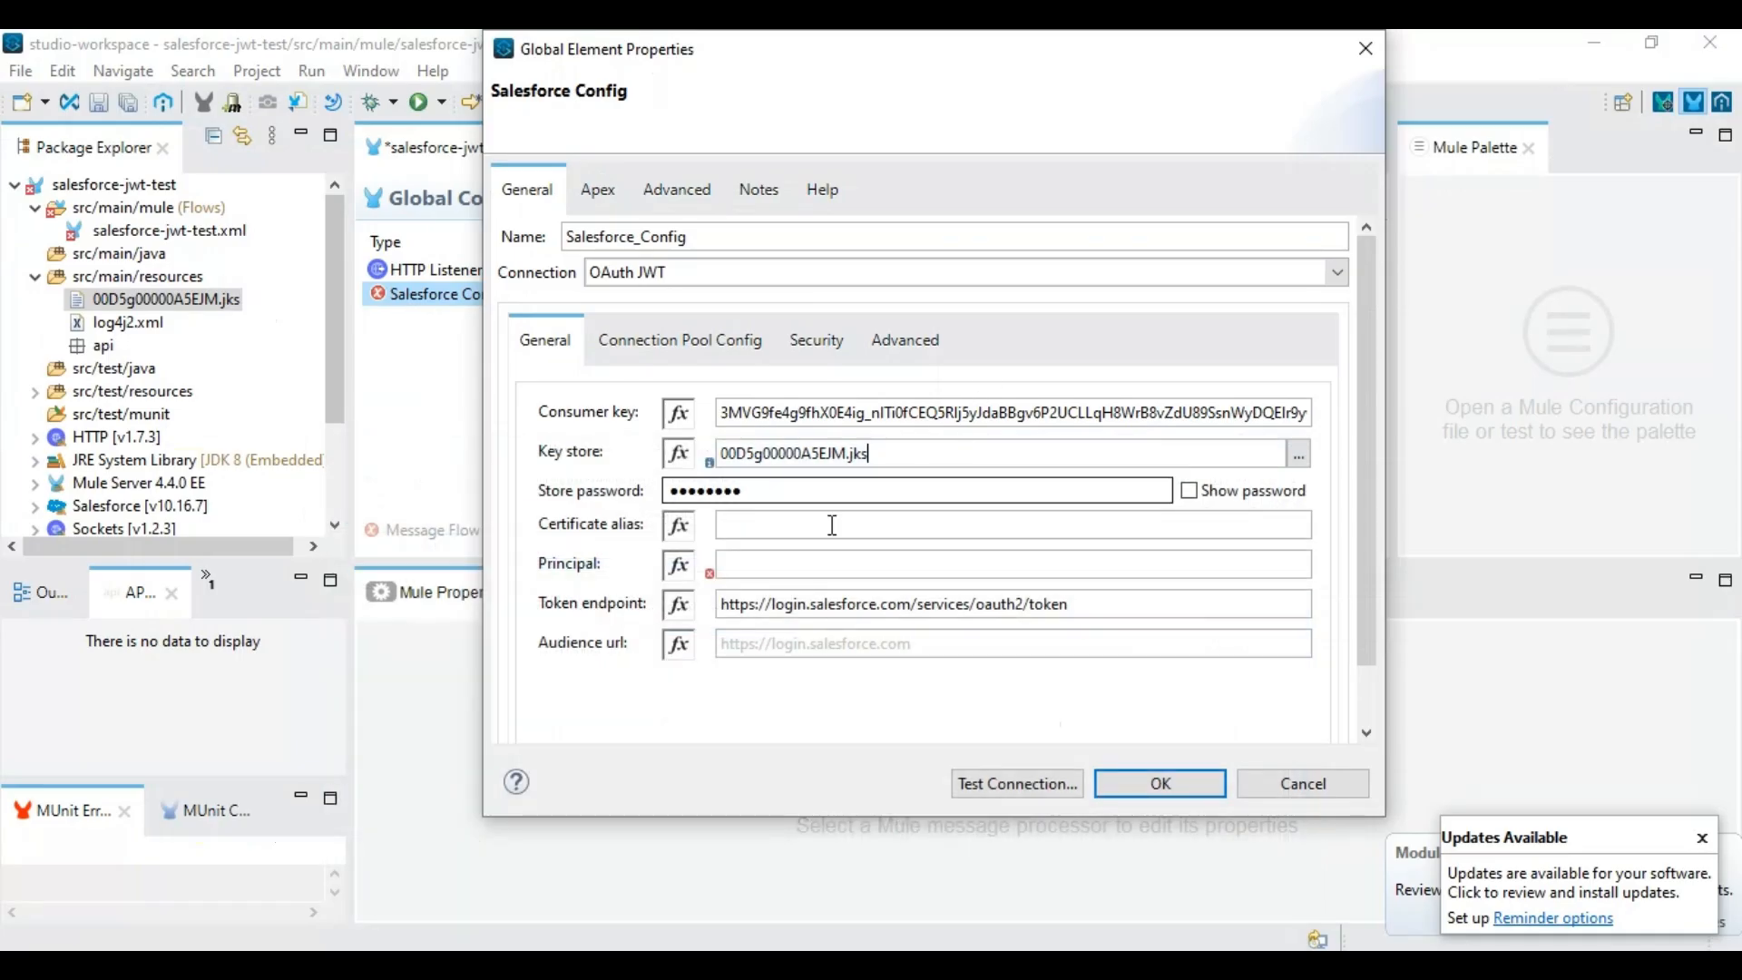
pyautogui.click(806, 534)
pyautogui.write('mule_jwt_certs')
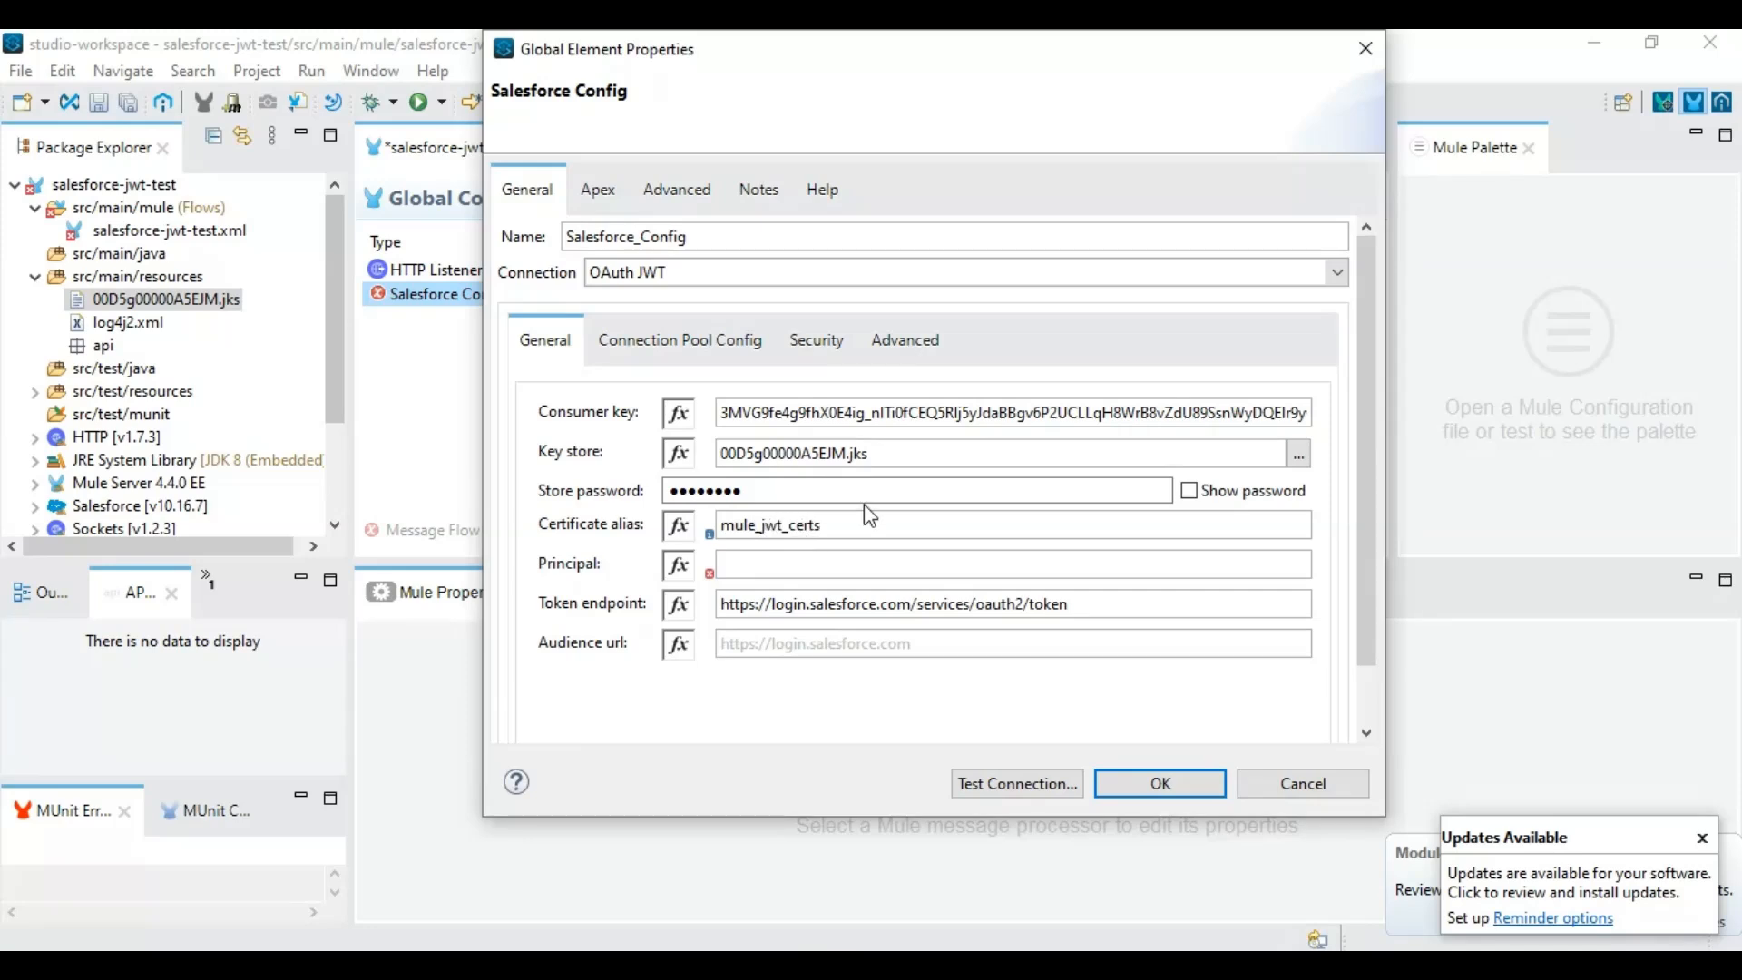
pyautogui.click(765, 564)
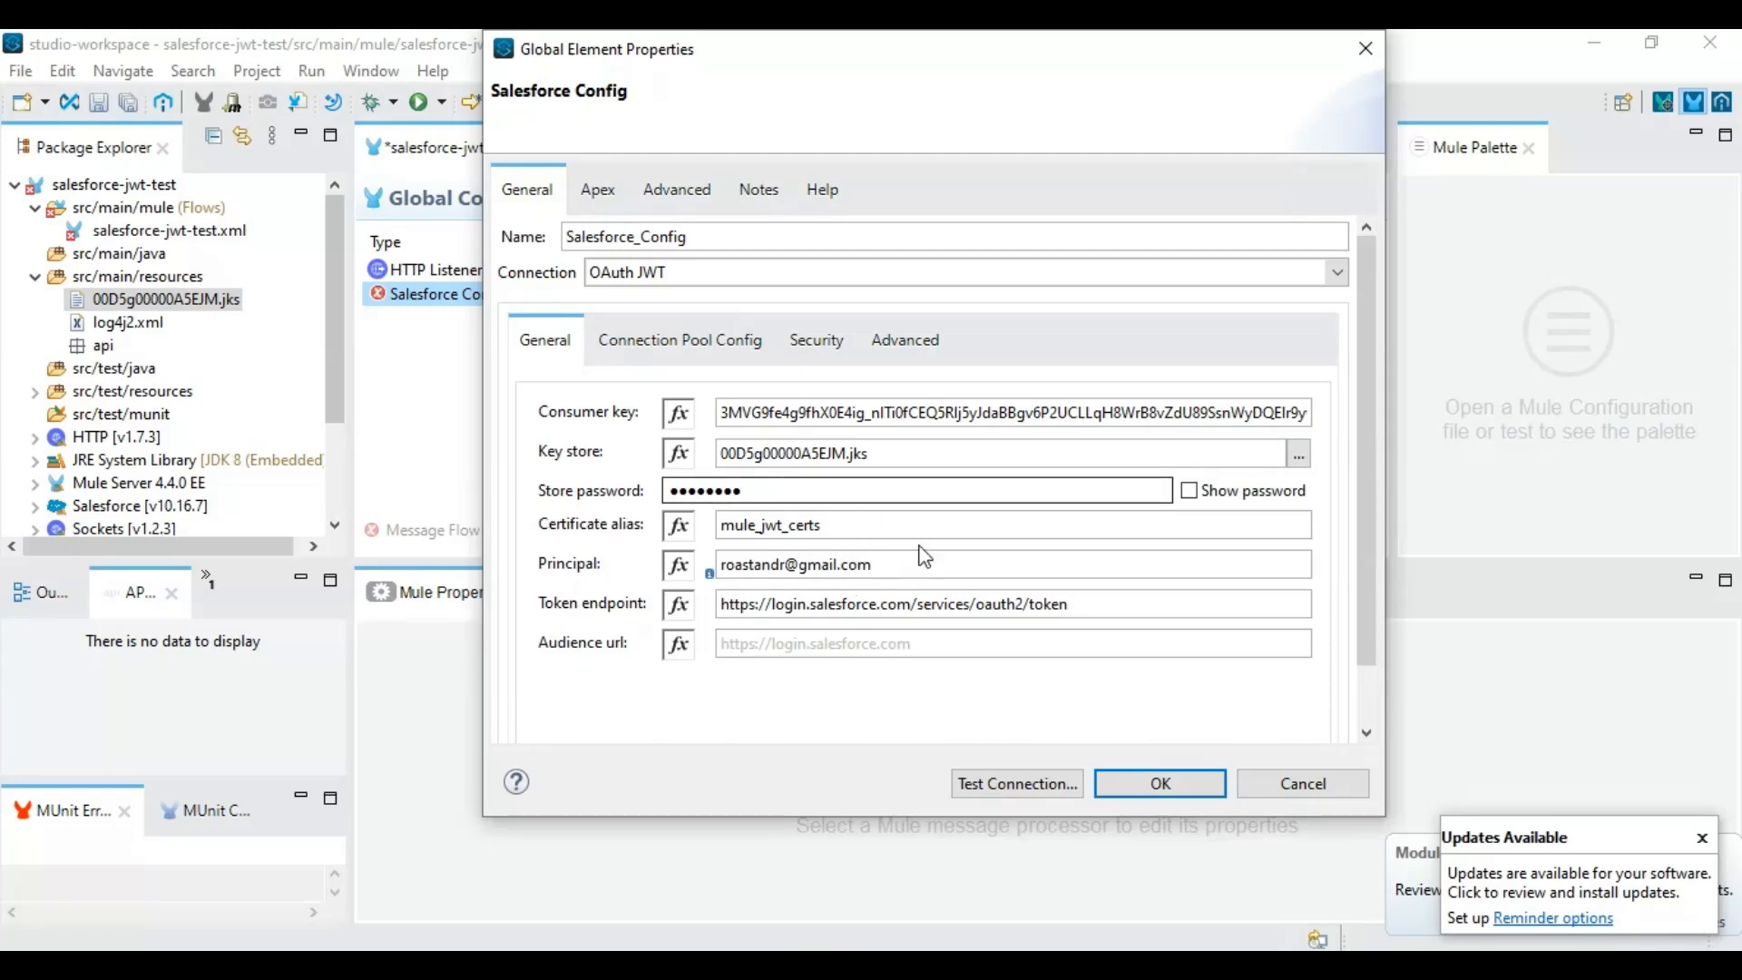
# - Enter the Salesforce account username as Principal and confirm the connection test succeeds
pyautogui.click(1009, 786)
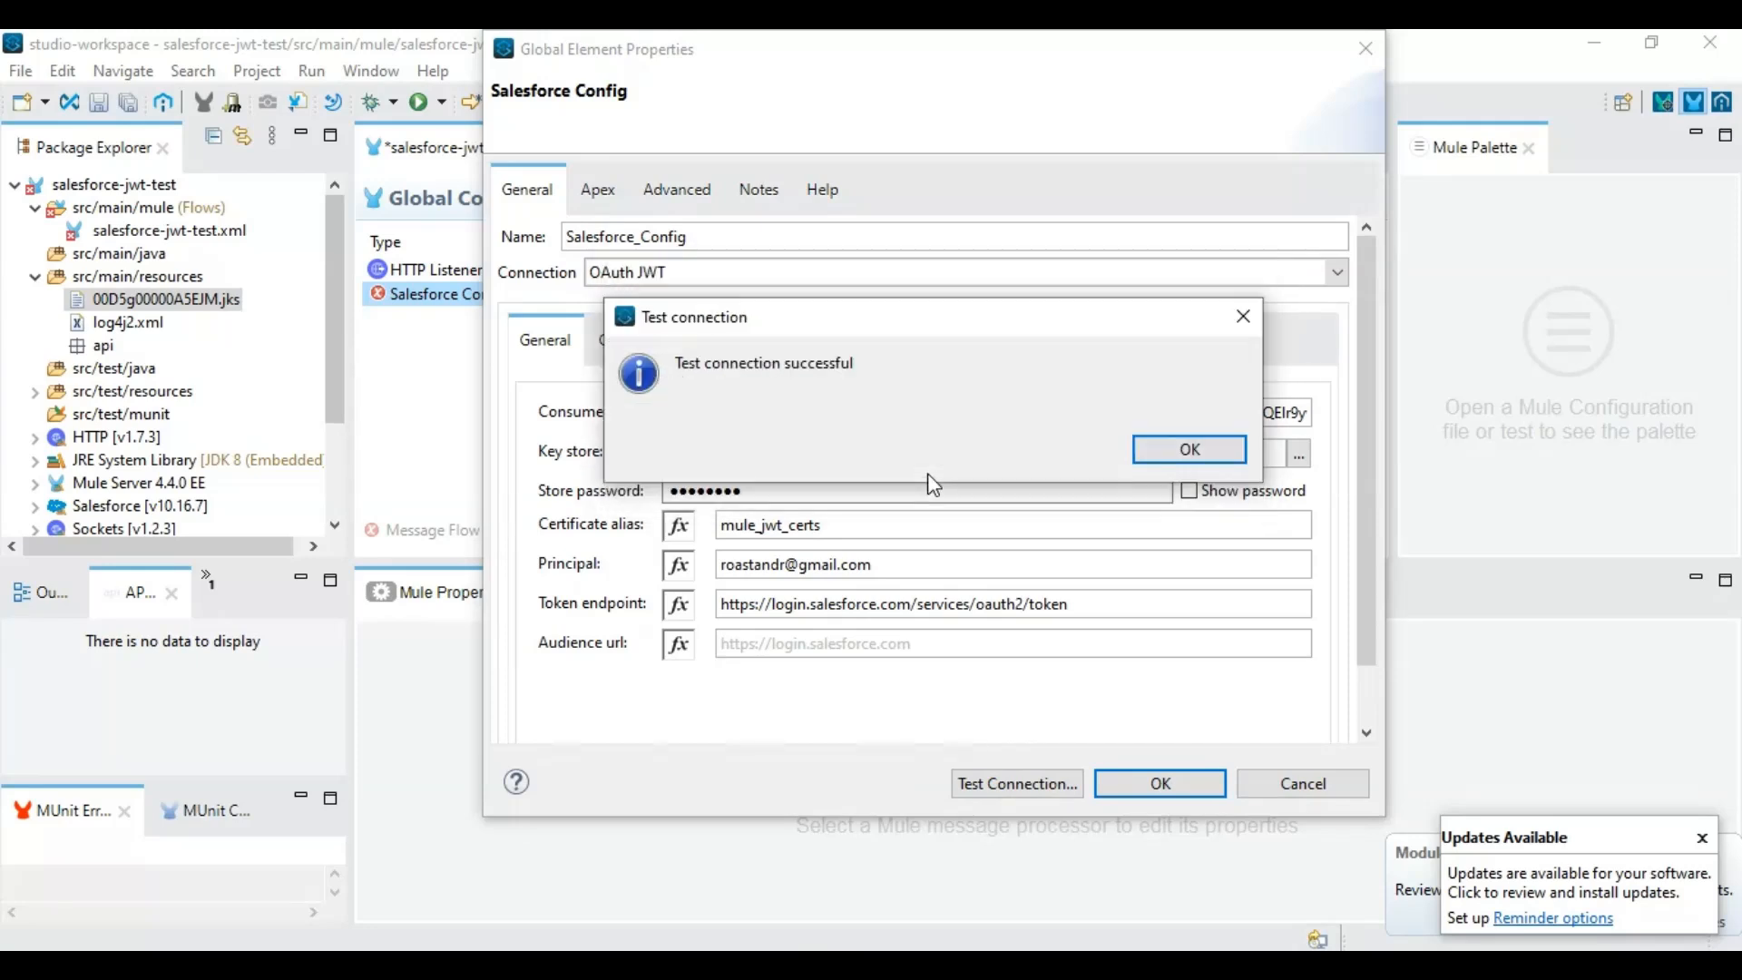
pyautogui.click(1180, 449)
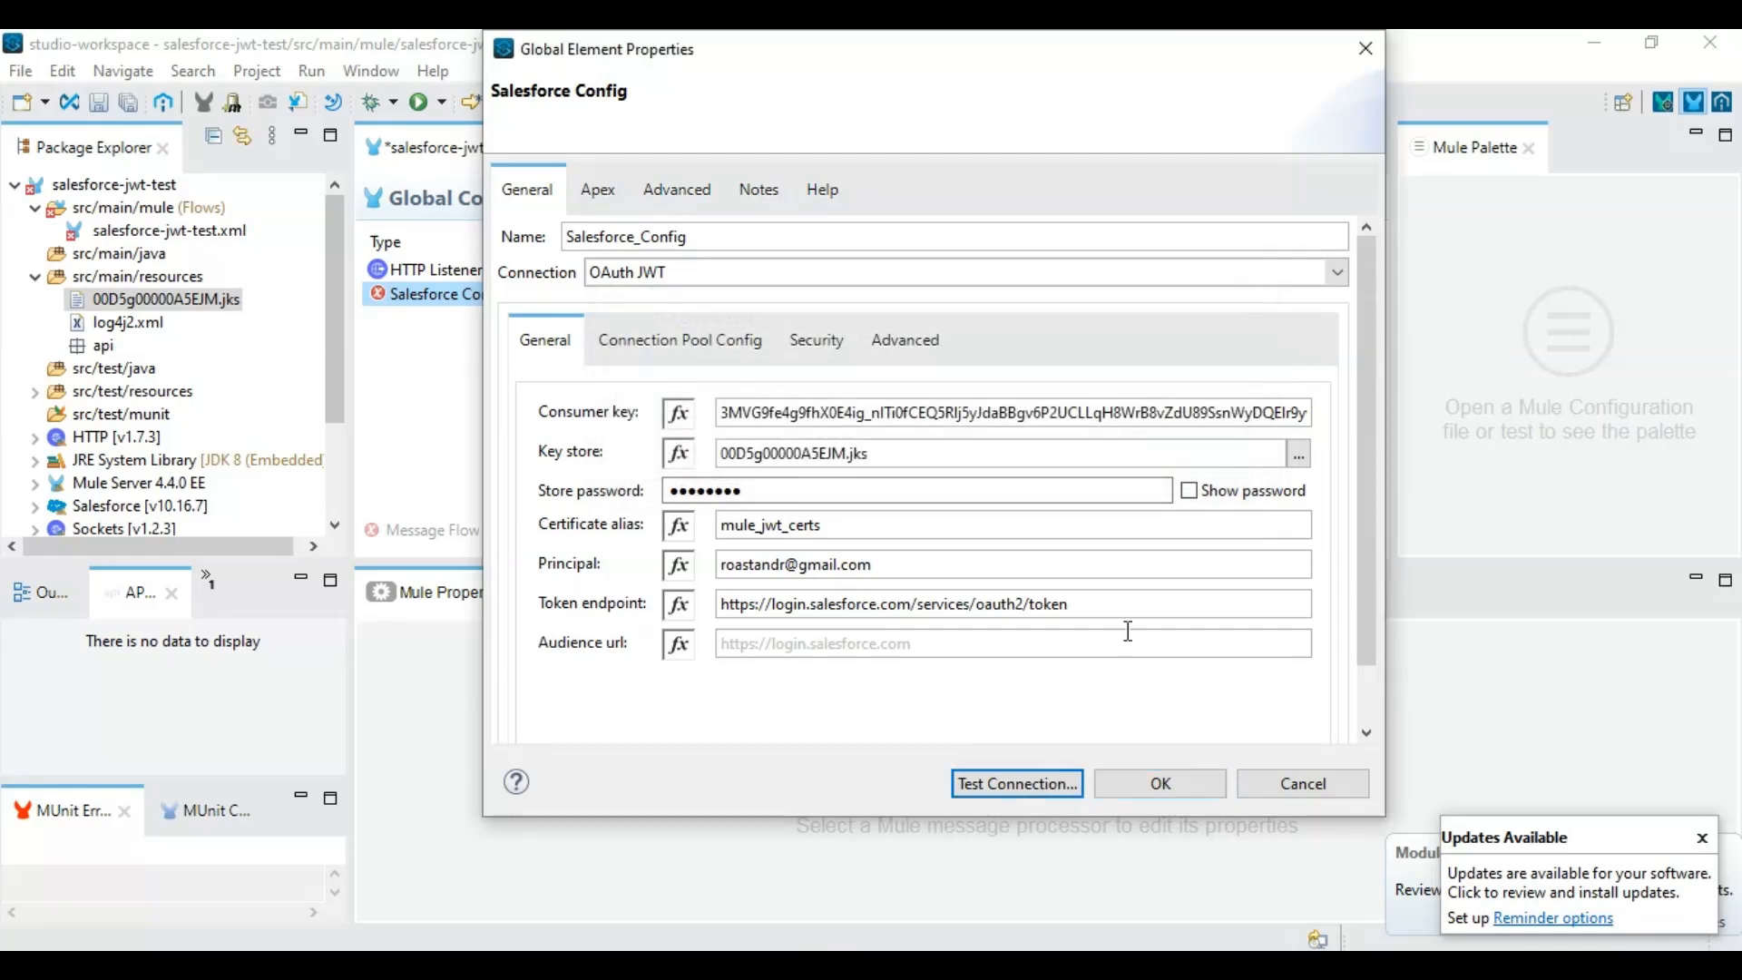